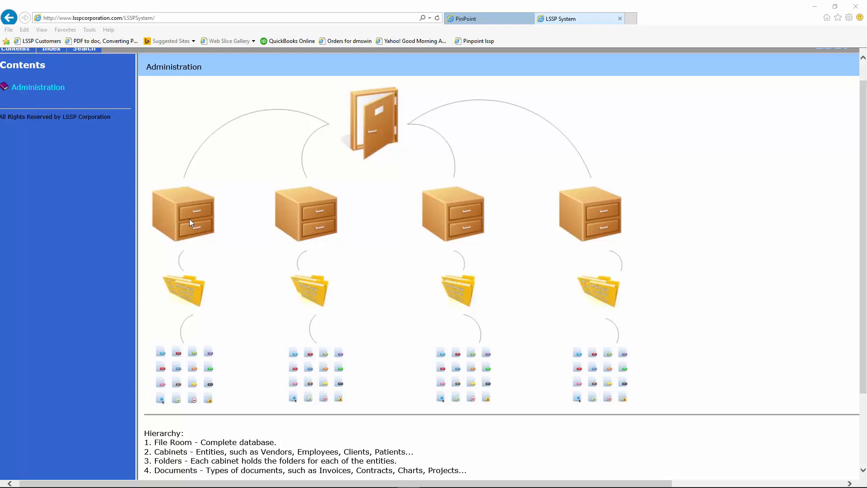
Step: Switch to the PinPoint site and open the administration Set Up page for cabinets and document types
click(492, 18)
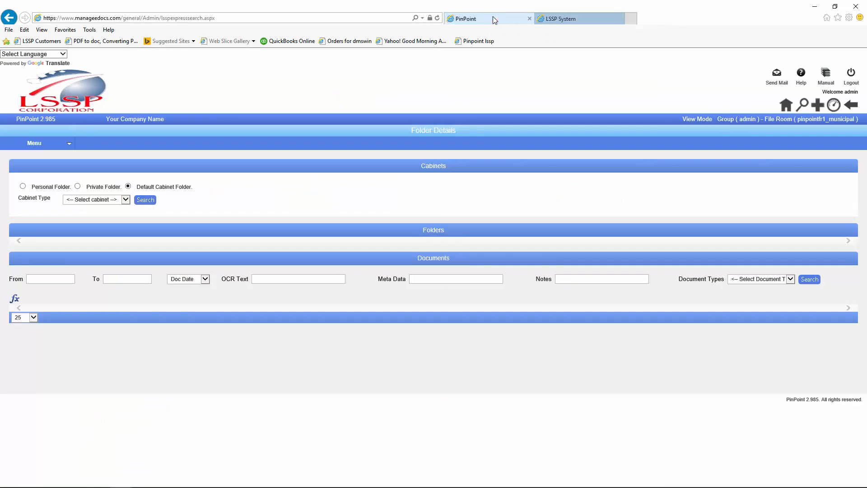
click(61, 148)
mouse_move(44, 195)
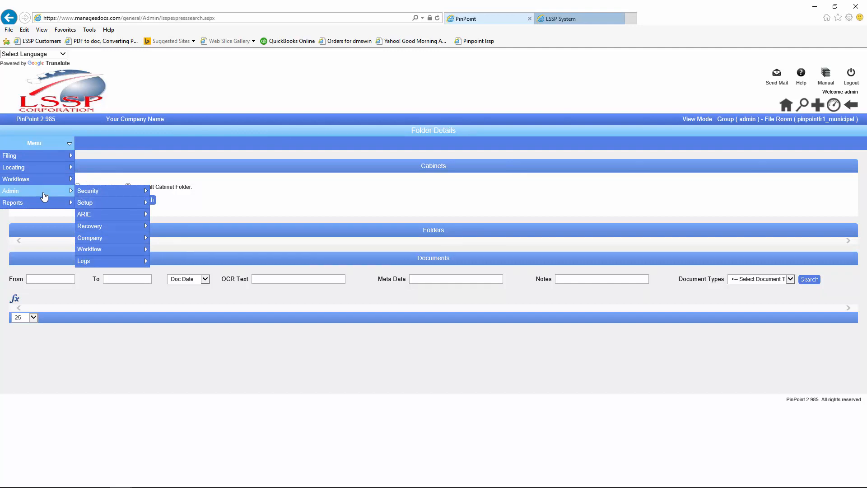
mouse_move(84, 204)
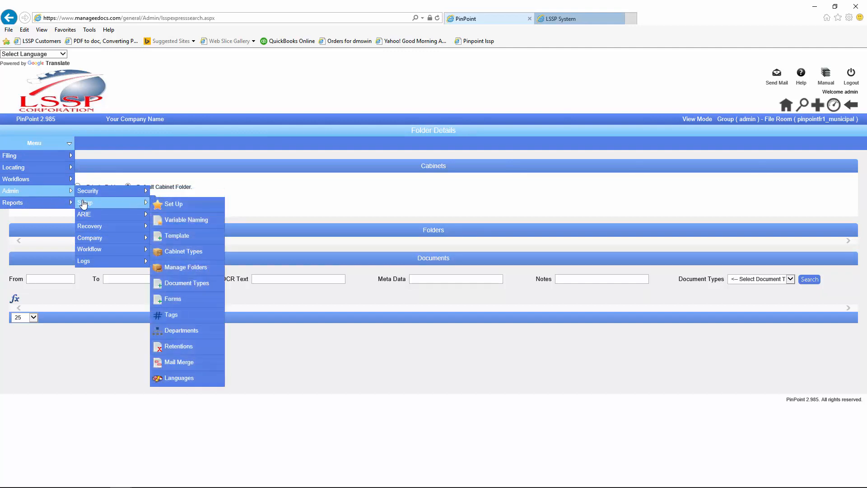
click(172, 204)
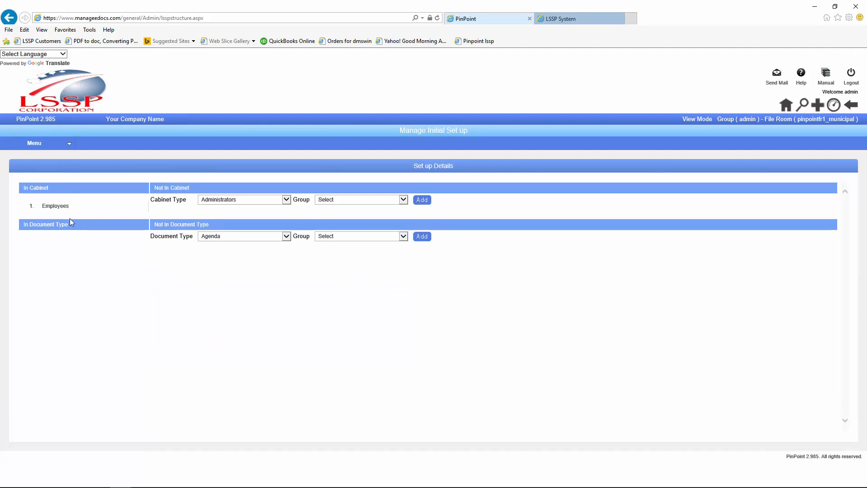
Step: Add the Vendors cabinet type to the file room and look through the available document types
click(287, 199)
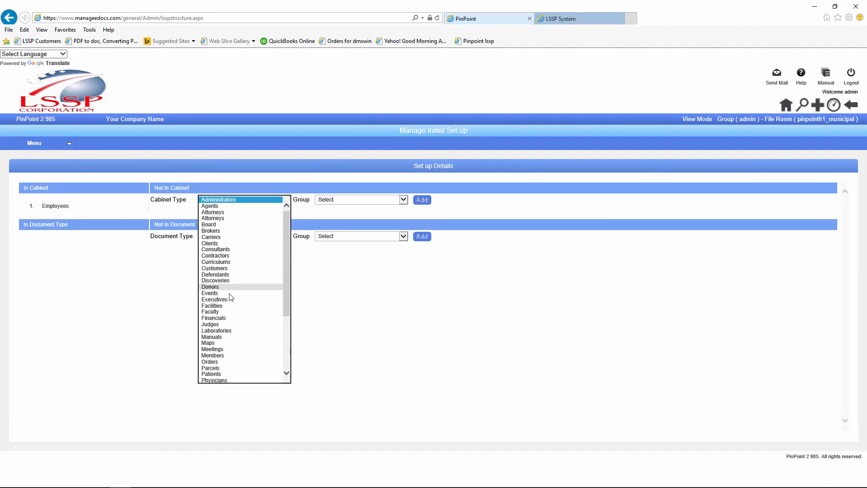
drag(285, 269, 284, 321)
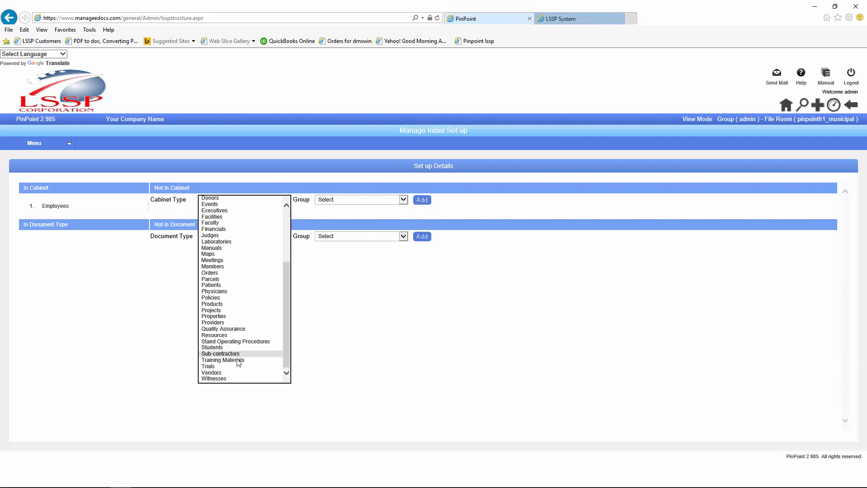
click(219, 373)
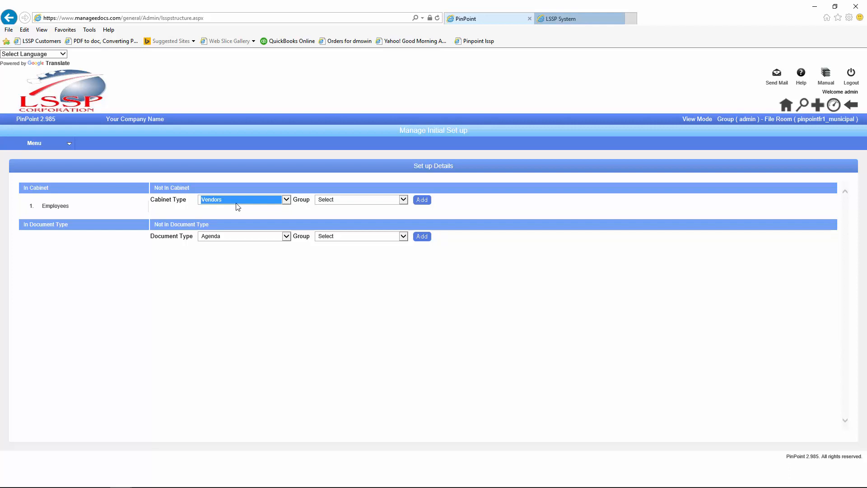
click(422, 201)
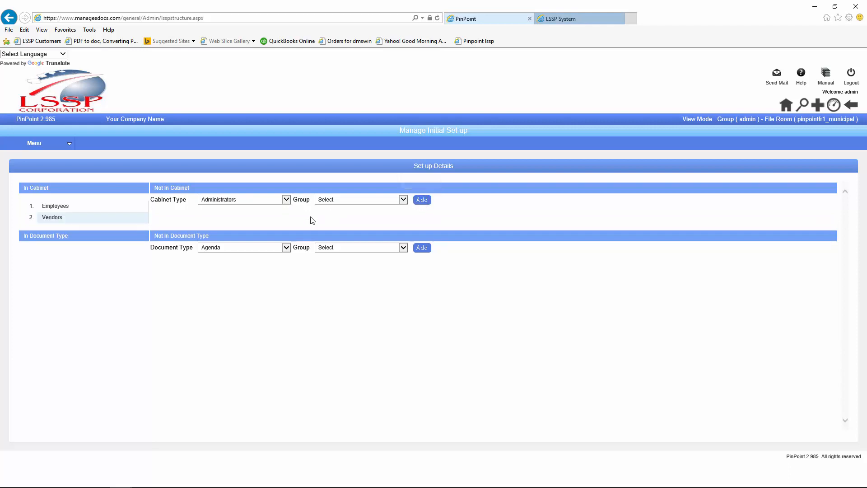
click(286, 248)
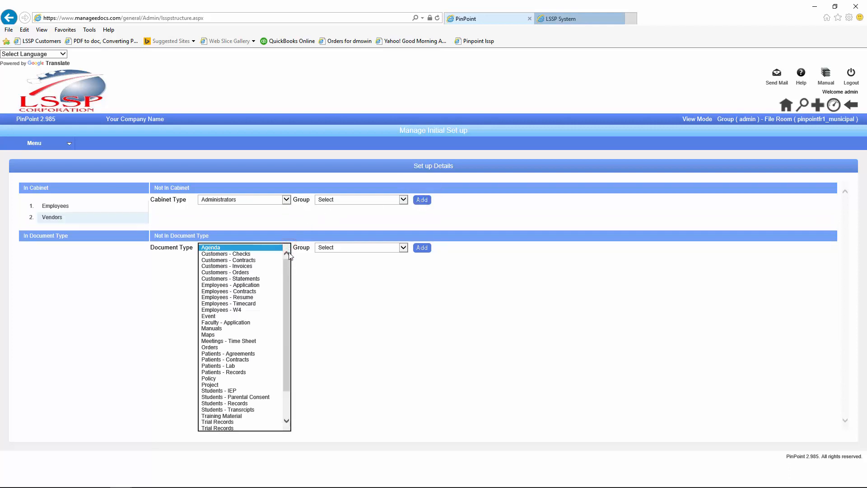
click(302, 301)
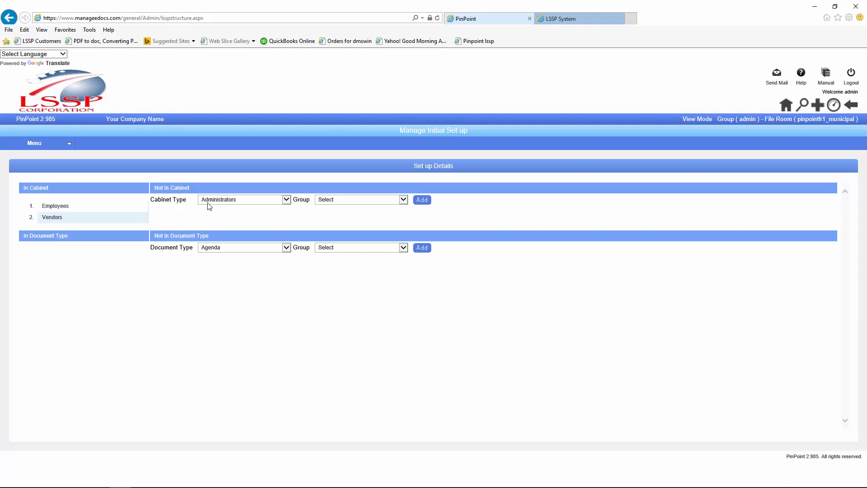
Step: Open the Cabinet Types management page and load the Vendors cabinet type for editing
mouse_move(58, 147)
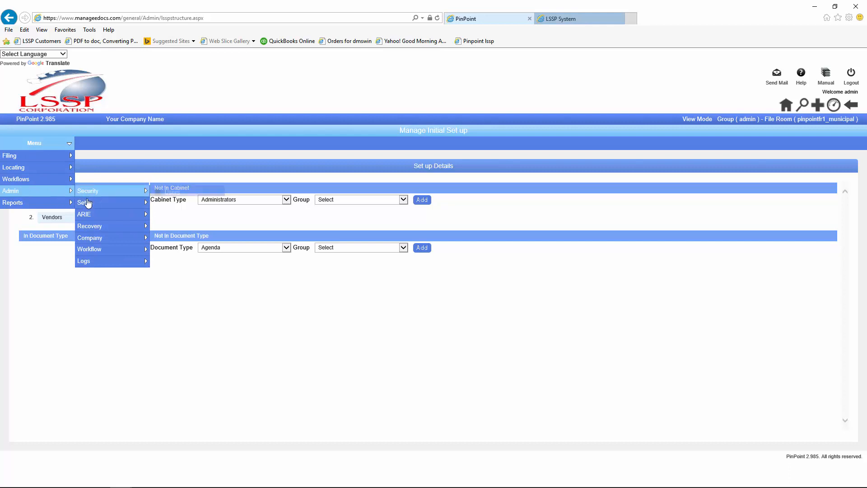
mouse_move(88, 205)
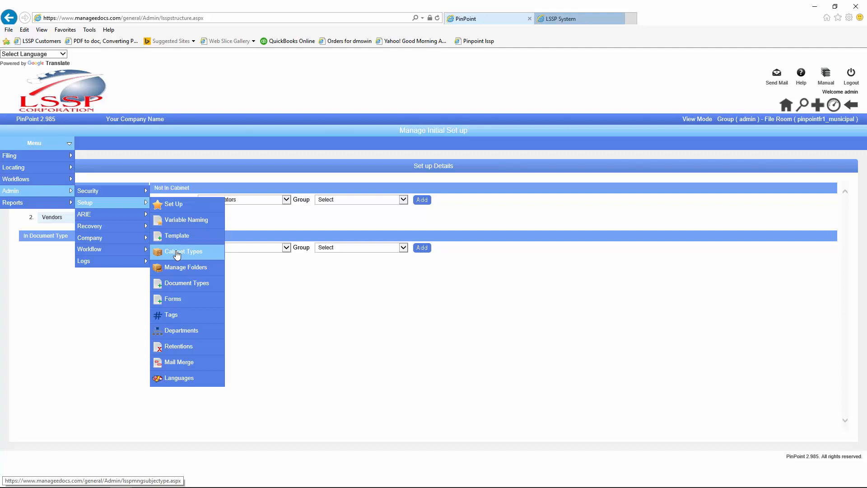
click(176, 253)
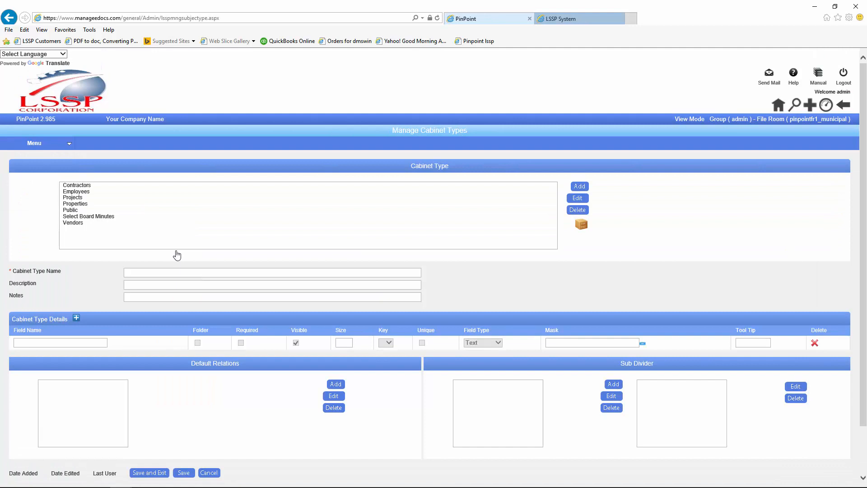
click(68, 223)
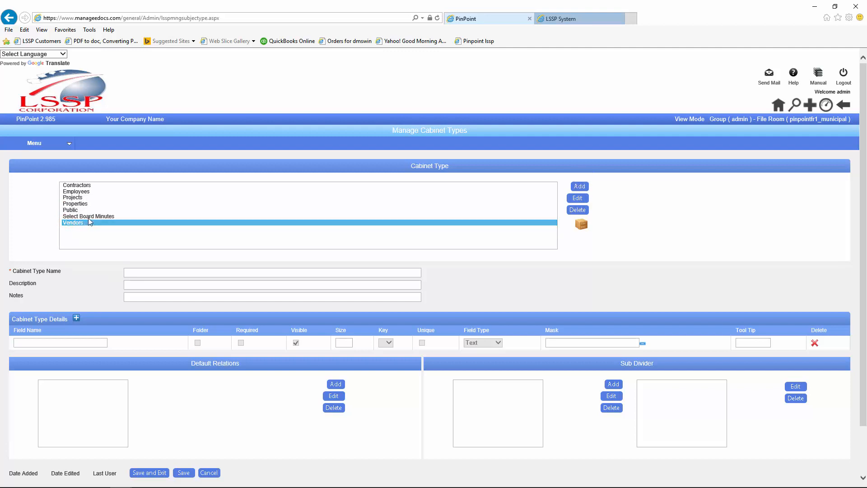
click(578, 198)
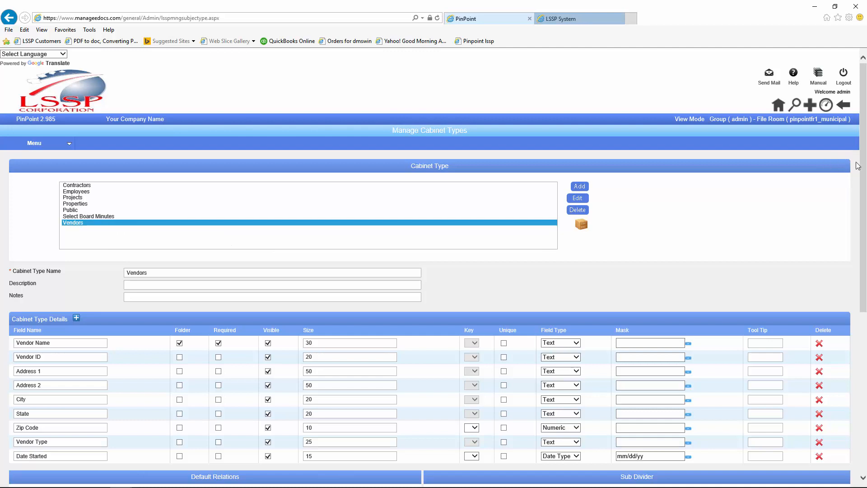
Step: Try to delete the Date Started field from the Vendors cabinet type details
drag(863, 164, 866, 199)
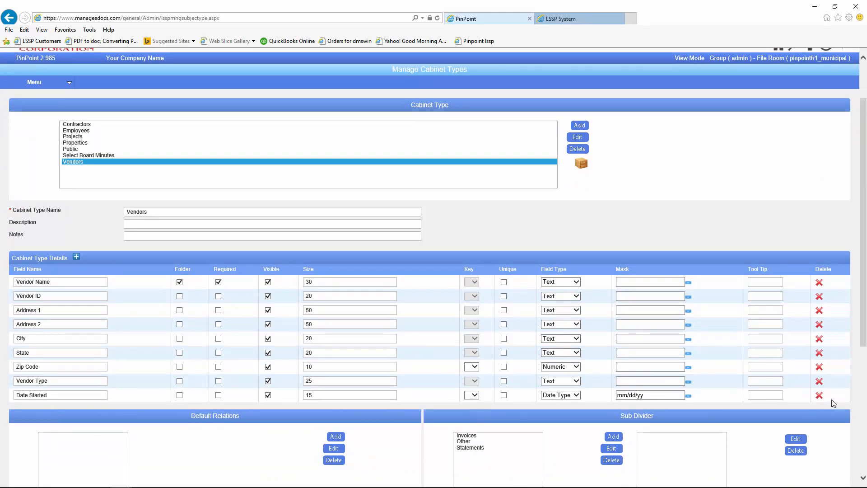
click(818, 395)
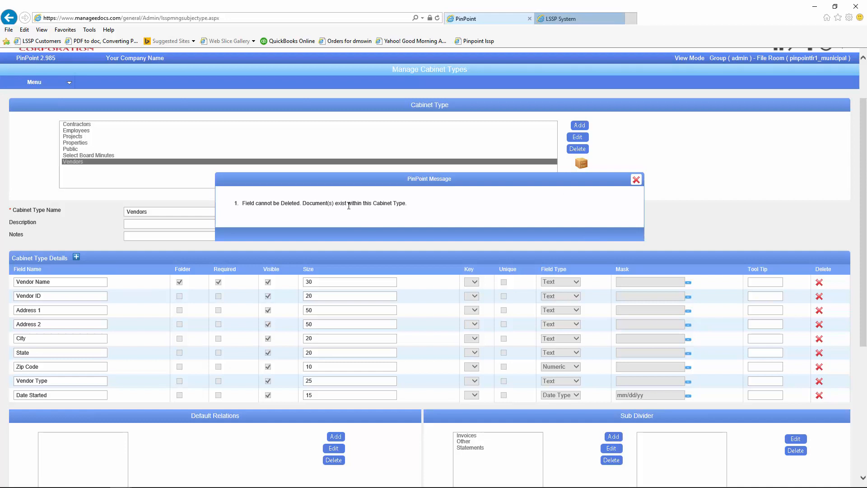
click(636, 179)
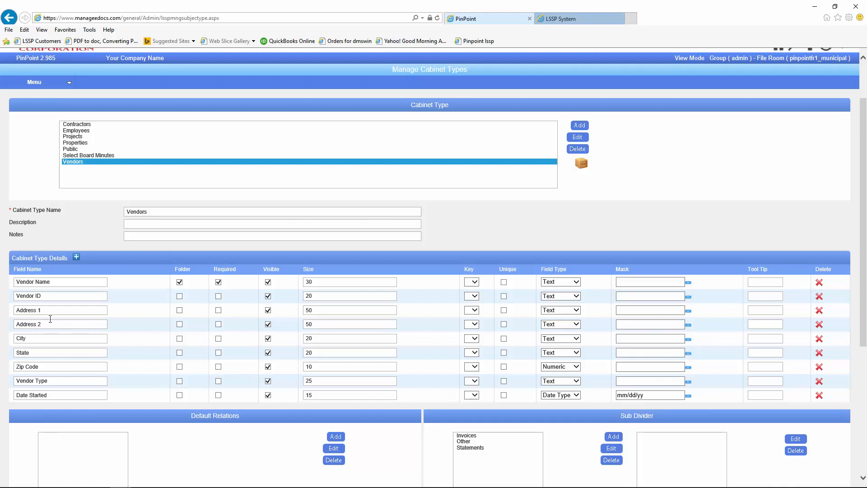
Step: Add a blank field row to the Vendors cabinet type details and try to add another one
click(76, 258)
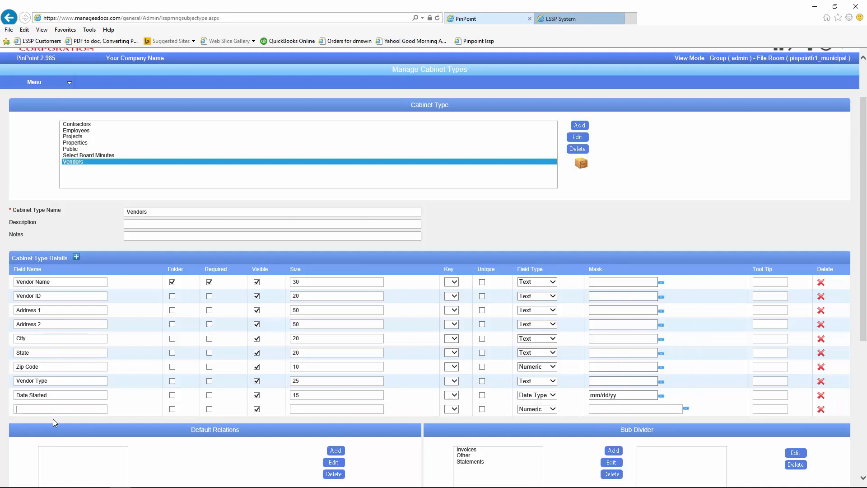
click(76, 258)
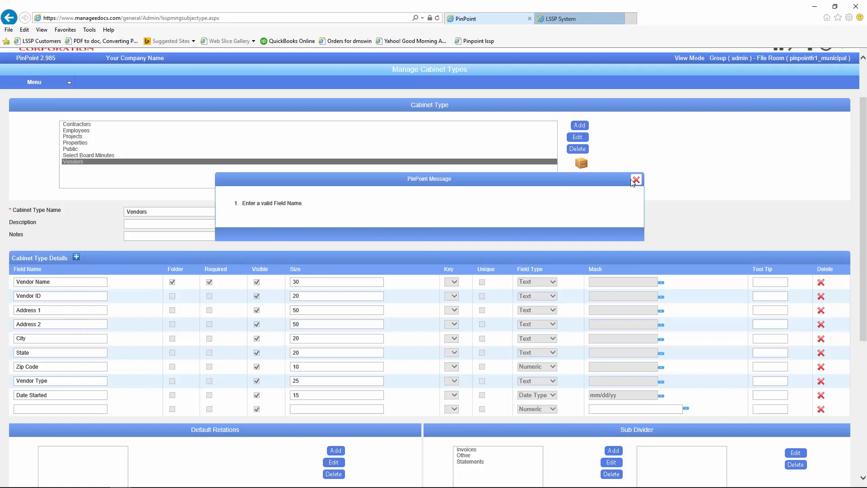
click(635, 180)
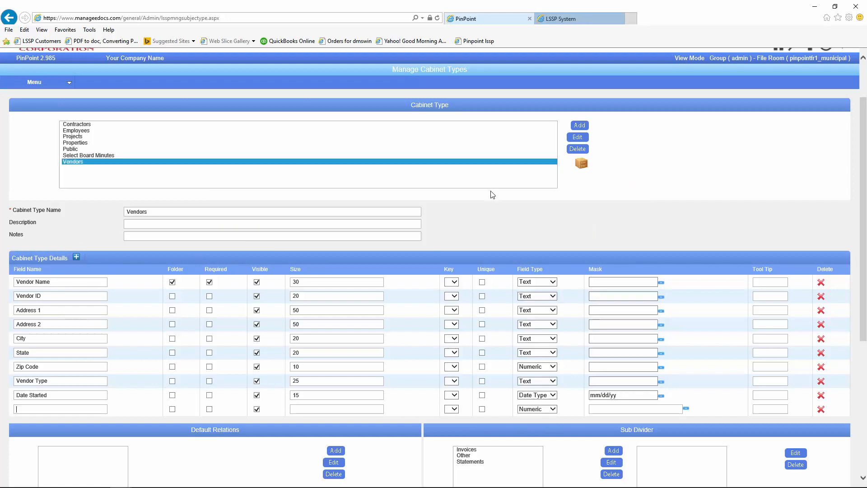
Step: Start a new cabinet type named Clients with the description "This is for our Clients" and a first field named Client ID
click(580, 126)
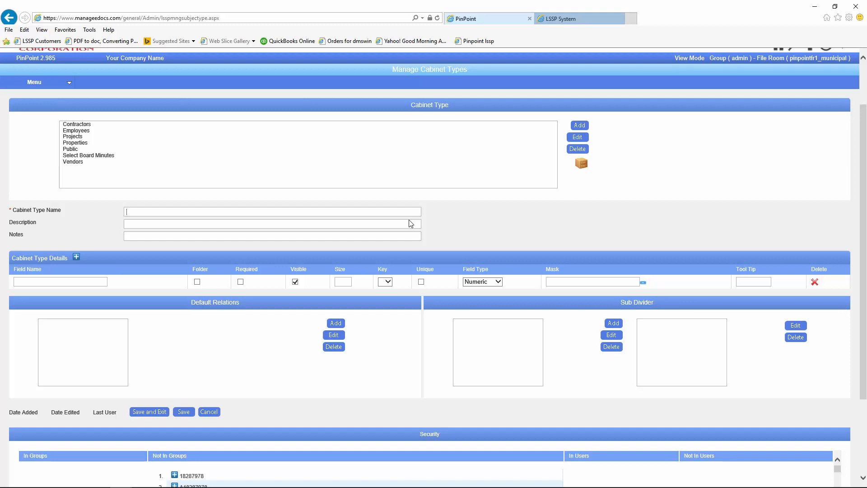
text(Clients)
click(411, 222)
text(Clien)
click(149, 237)
click(26, 282)
text(Client ID)
Step: Open the Folder Details page in a new browser tab and switch to it
click(36, 83)
mouse_move(36, 107)
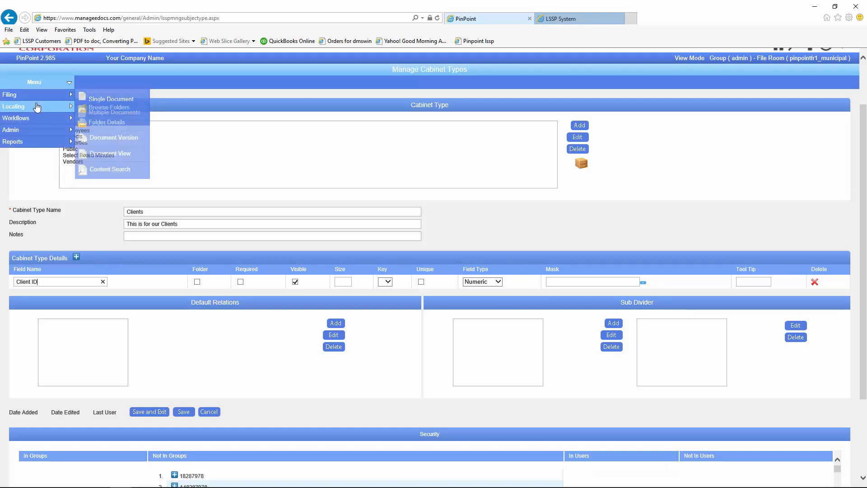
right_click(107, 121)
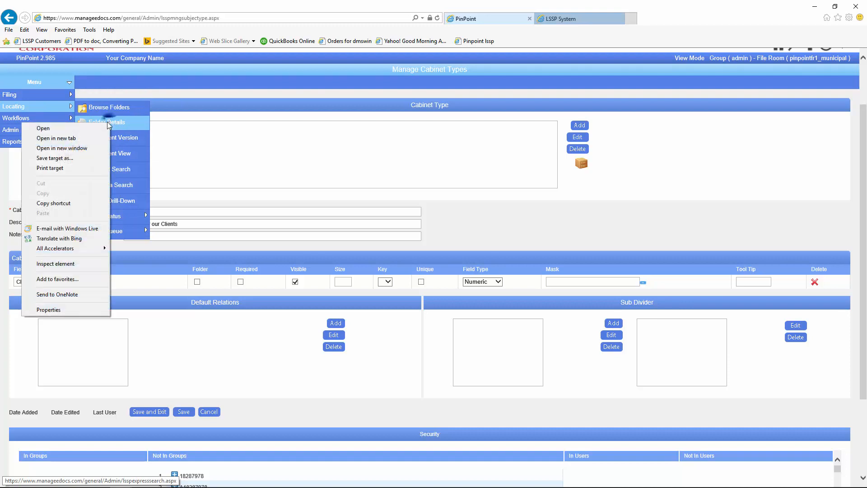
click(65, 139)
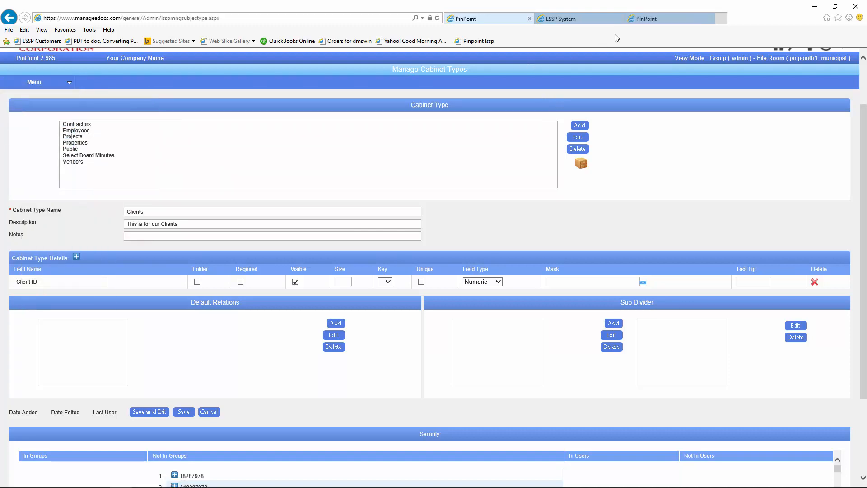
click(649, 19)
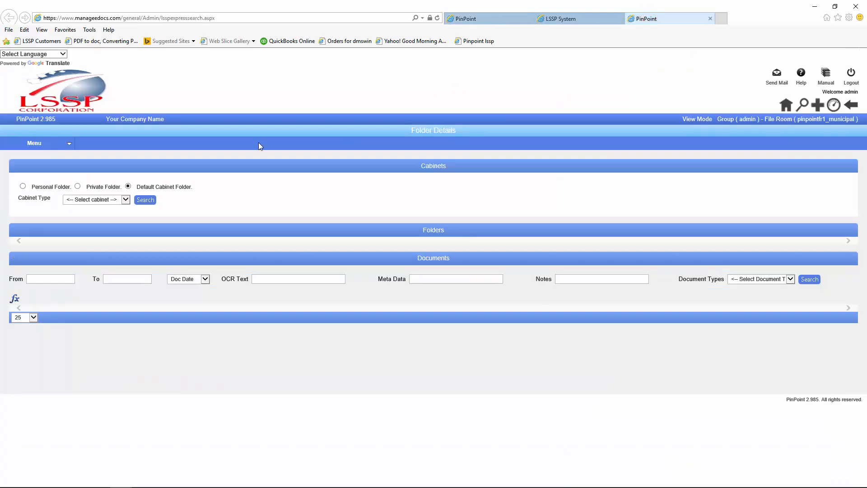
Step: List the folders of the Vendors cabinet and view the NetSource, Prairie Technology and Comcast folders
click(125, 199)
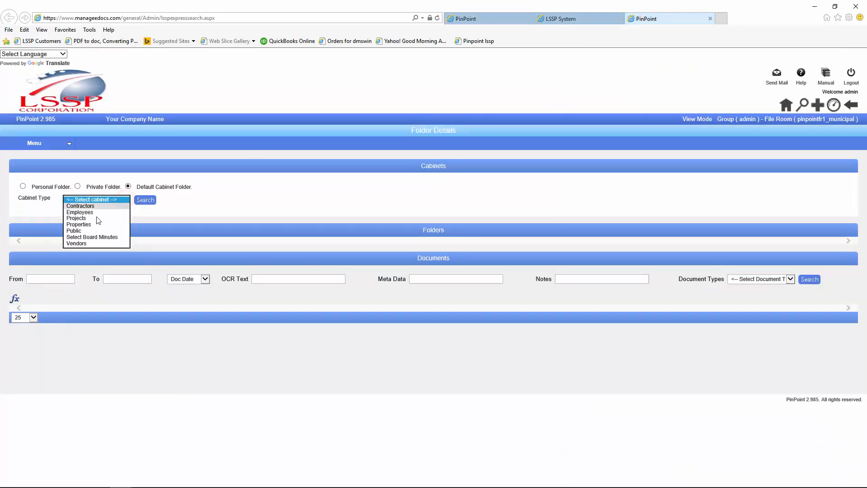
click(73, 245)
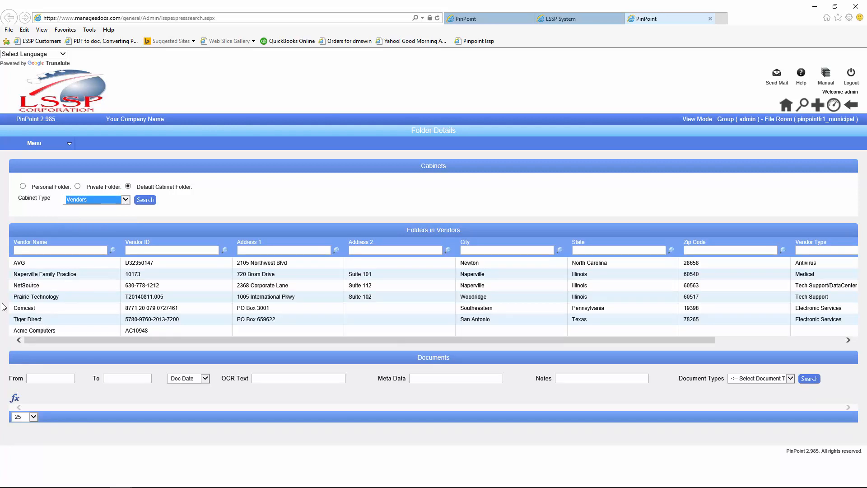
click(25, 285)
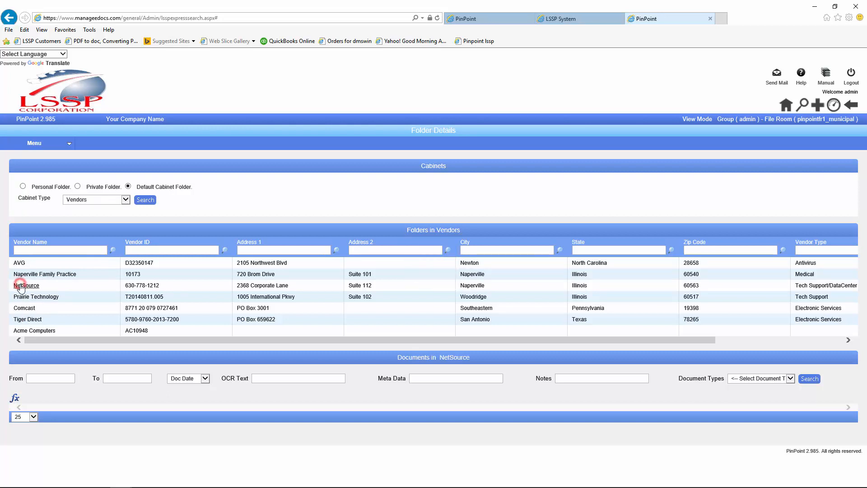
click(19, 298)
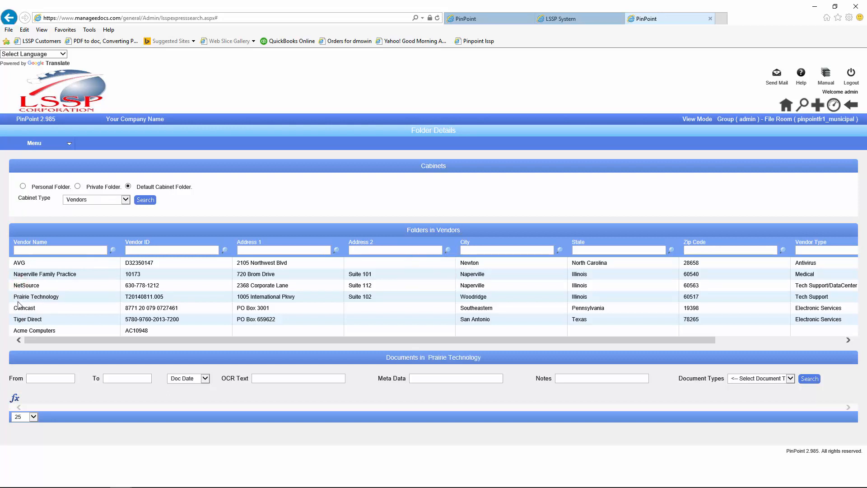
click(18, 308)
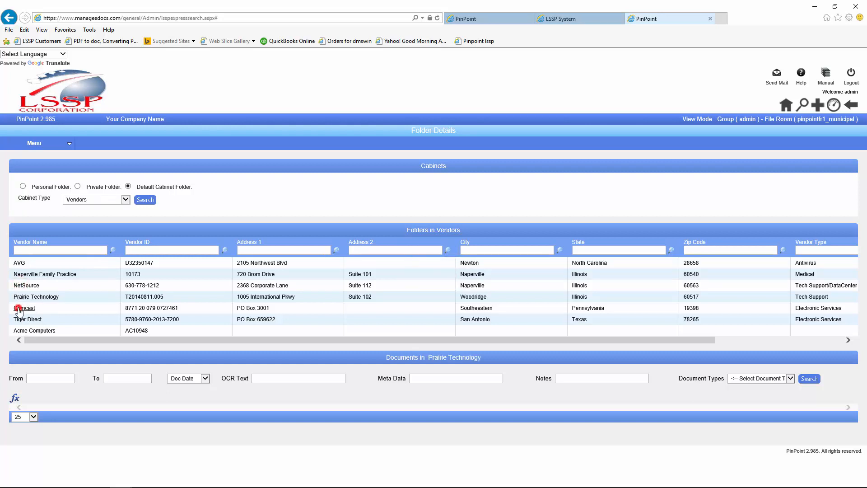
Step: View the folders of the Employees cabinet, followed by those of the Projects cabinet
click(125, 199)
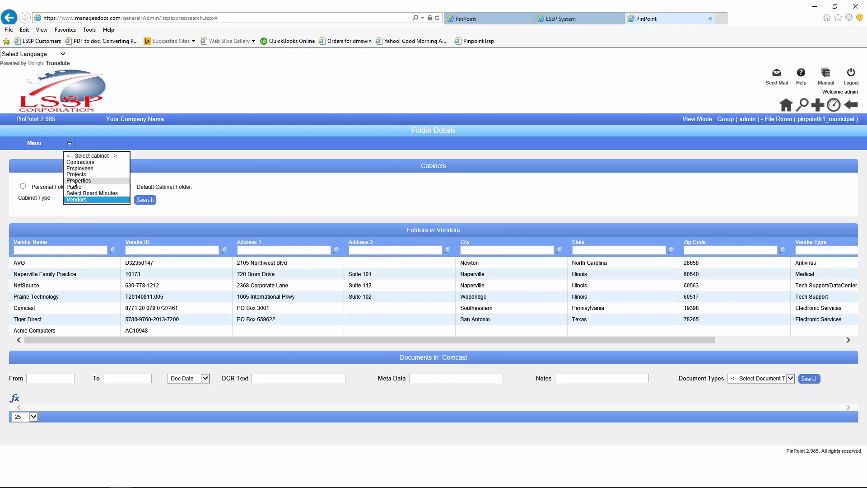
click(74, 168)
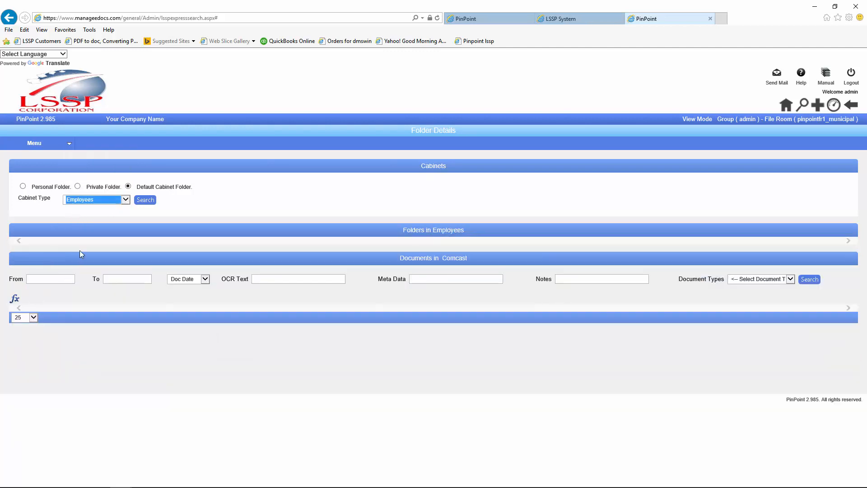
click(125, 199)
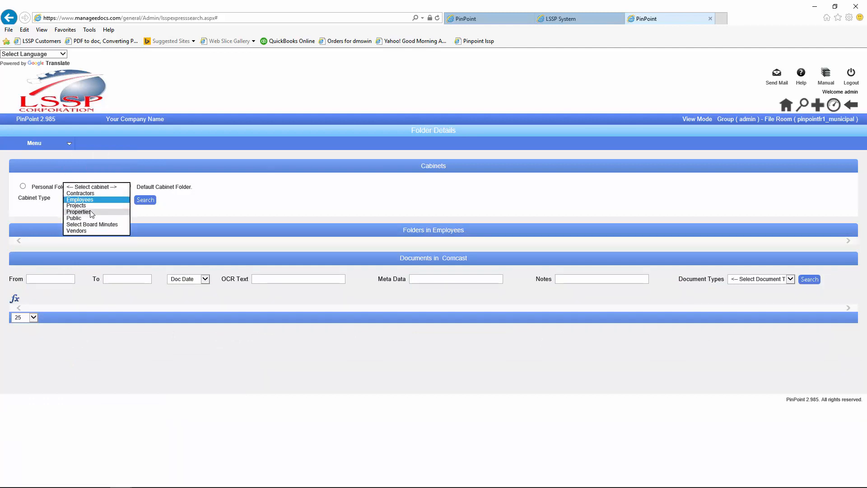
click(91, 207)
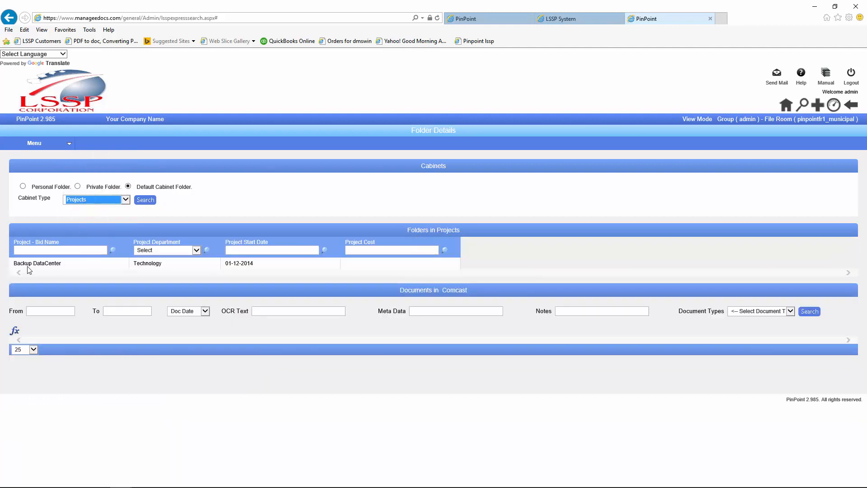
Step: View the documents in the Backup DataCenter folder and list the folders of the Employees cabinet
click(30, 267)
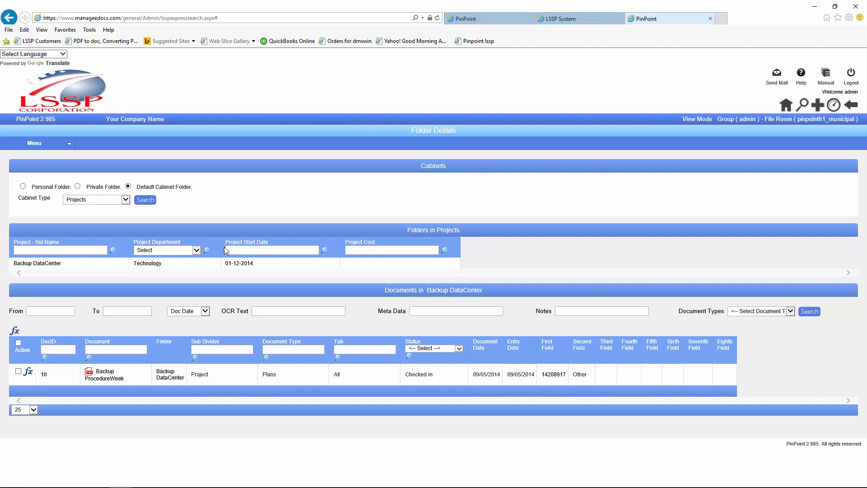
click(125, 201)
click(80, 194)
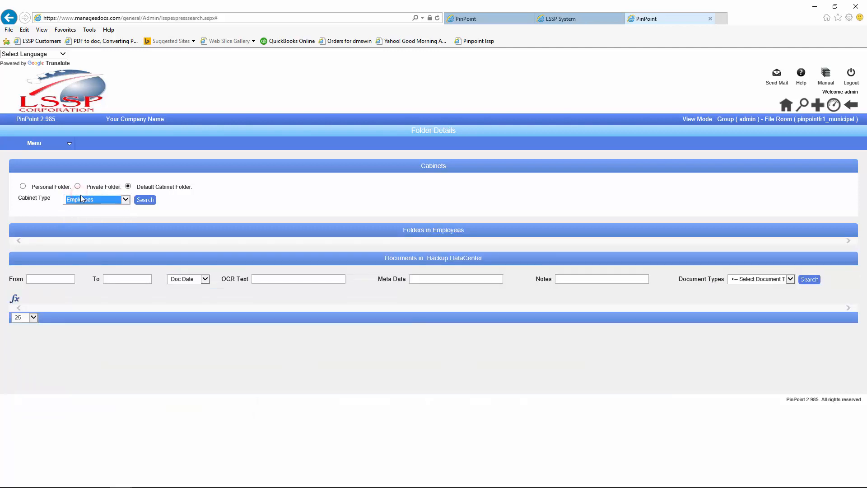
Step: Filter the Vendors cabinet's folders by city "nap" and view the NetSource and Naperville Family Practice folders
click(124, 200)
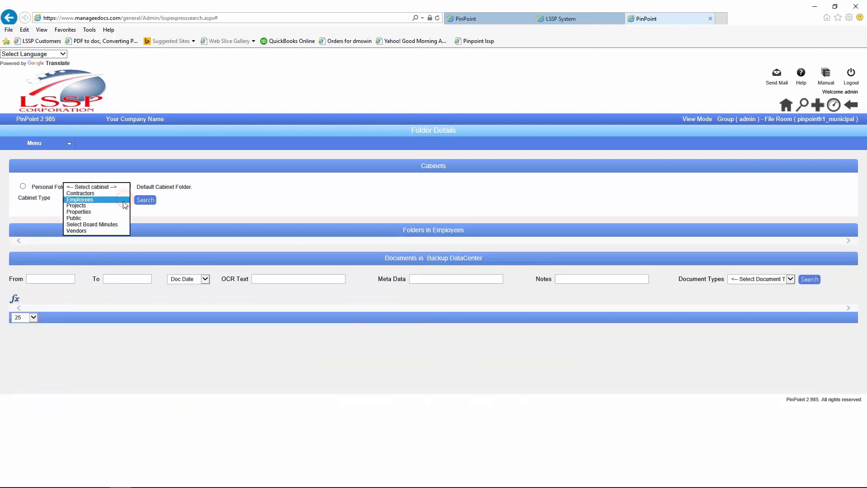
click(75, 231)
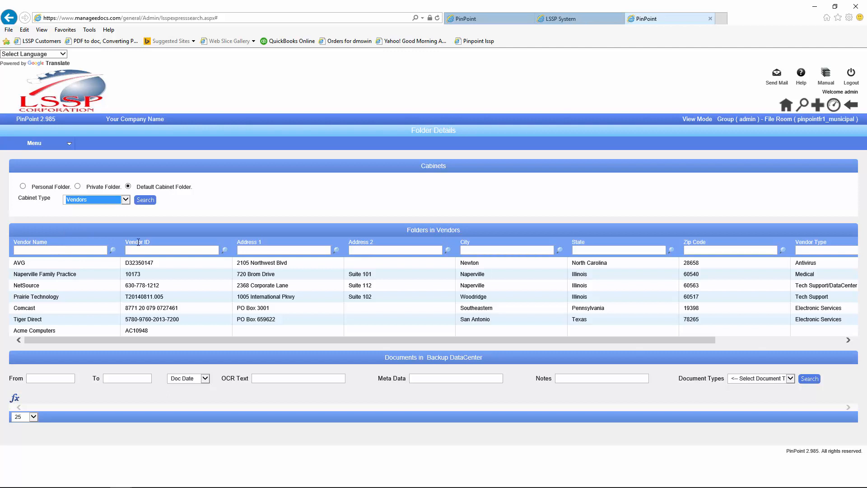
click(260, 256)
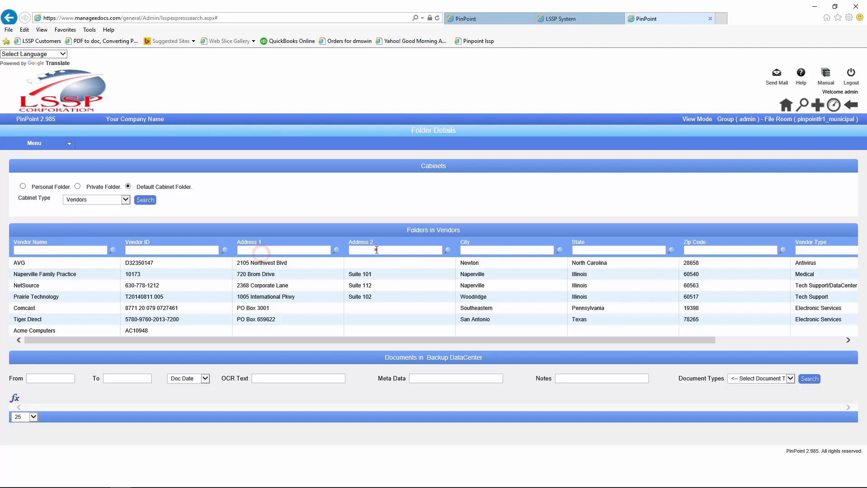
click(478, 249)
text(nap)
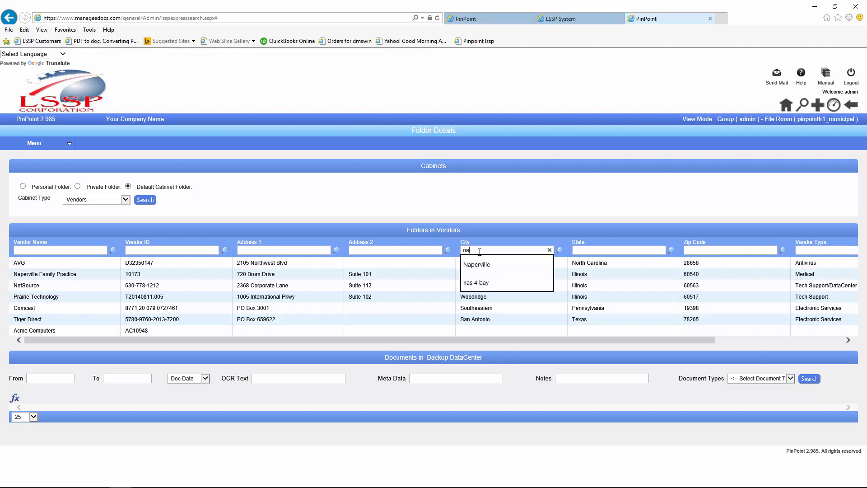
click(561, 250)
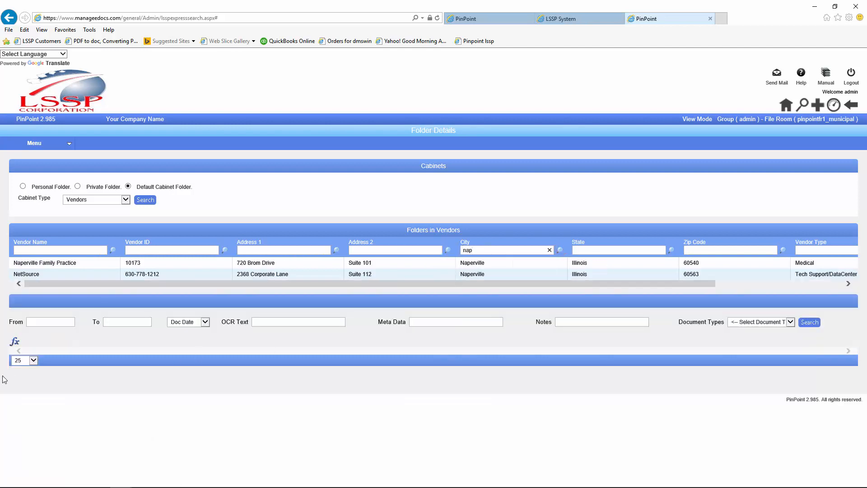
click(26, 275)
click(22, 264)
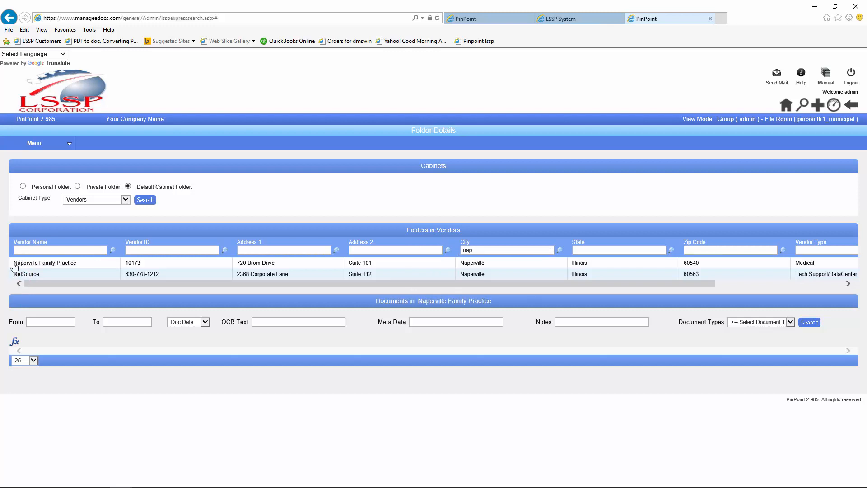
Step: Return to the Manage Cabinet Types page and try the Folder option on the Client ID field
click(483, 21)
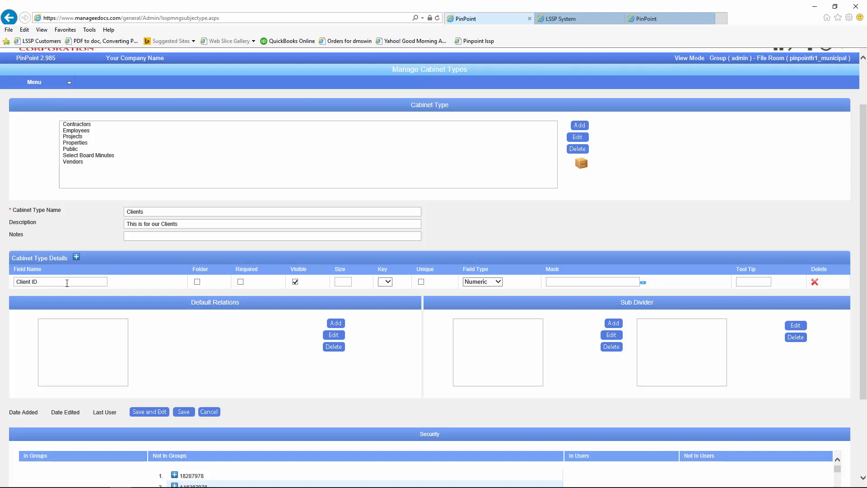
click(197, 282)
click(197, 283)
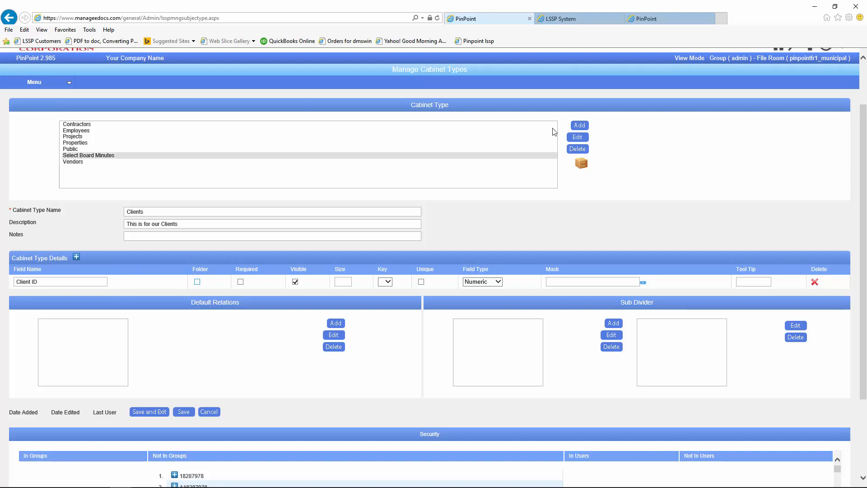
Step: Return to the Folder Details page and view the document actions available for the NetSource folder
click(651, 19)
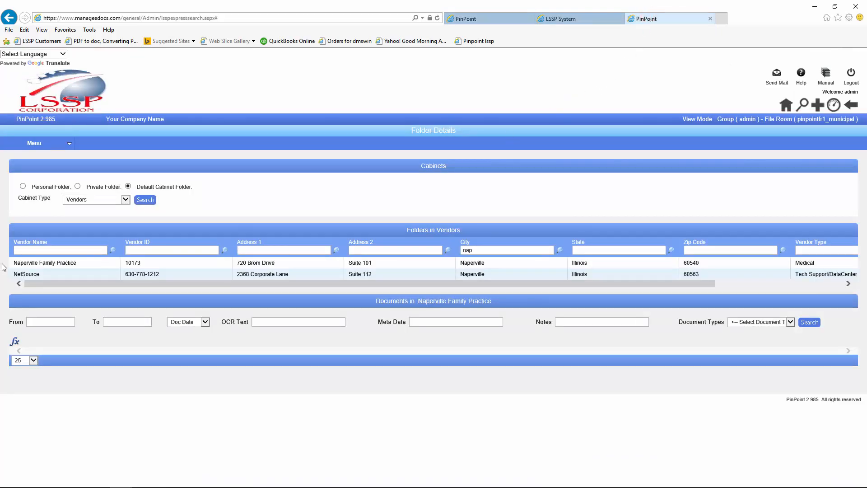
click(25, 274)
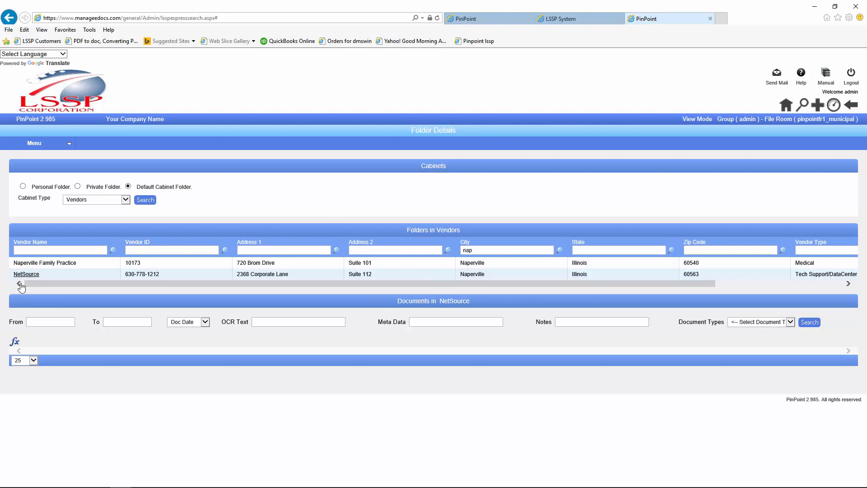
click(15, 344)
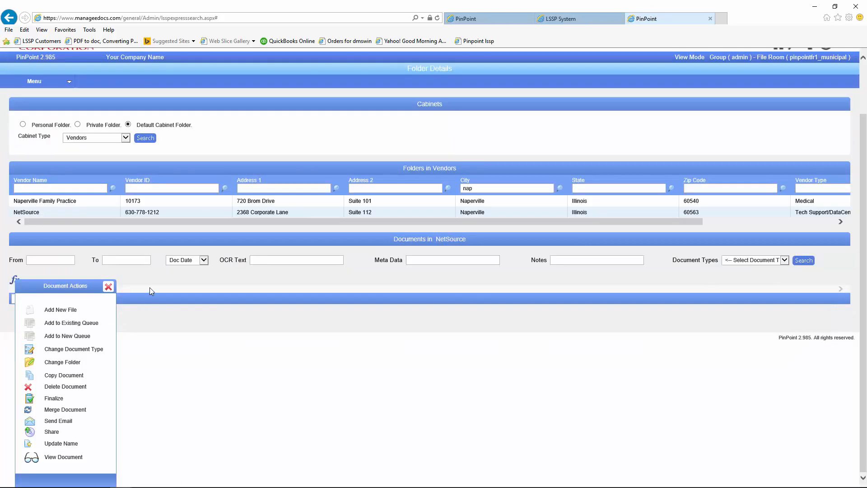
click(109, 286)
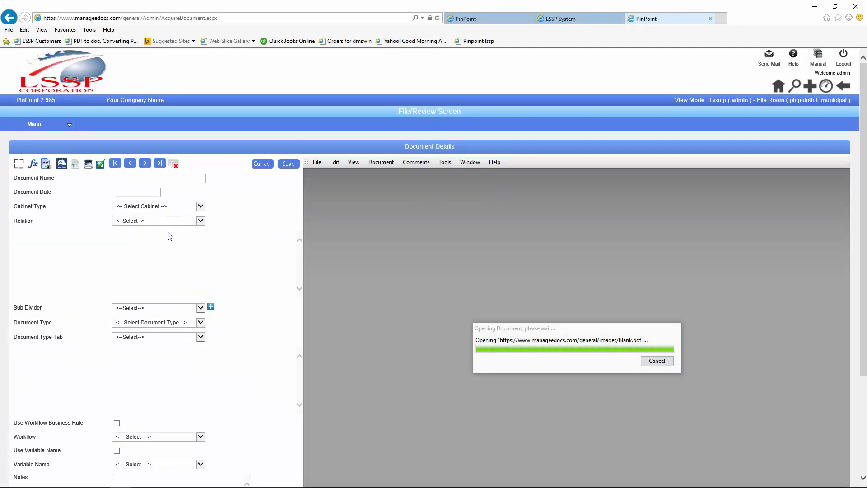
Step: Choose Vendors as the cabinet type for the new document on the File/Review Screen
click(201, 207)
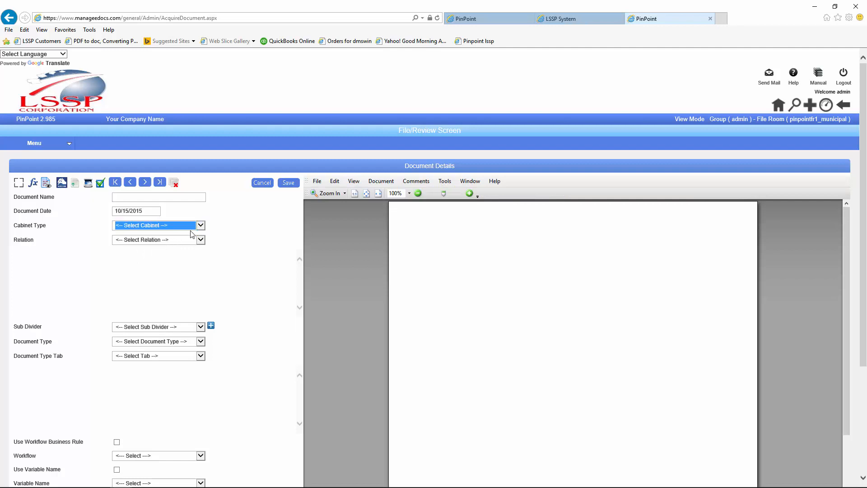
click(199, 228)
click(136, 269)
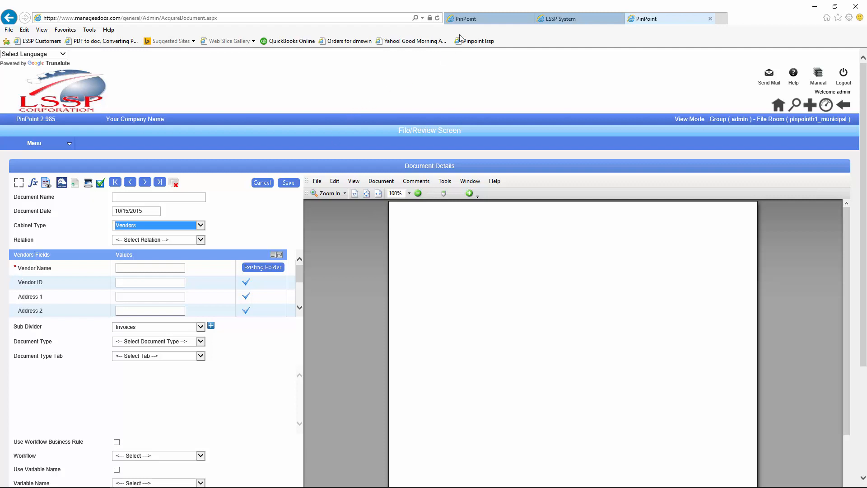
Step: Load the Vendors cabinet type on the Manage Cabinet Types page and make its Vendor ID field required
click(471, 18)
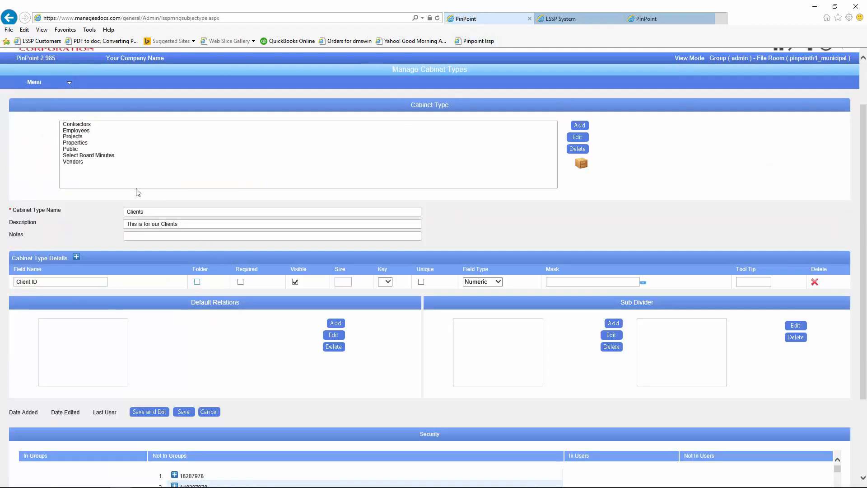
click(82, 163)
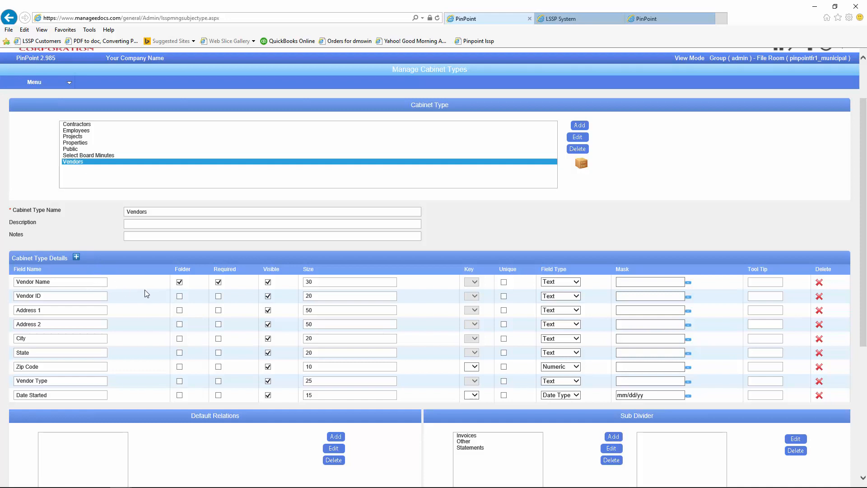
click(219, 296)
click(661, 20)
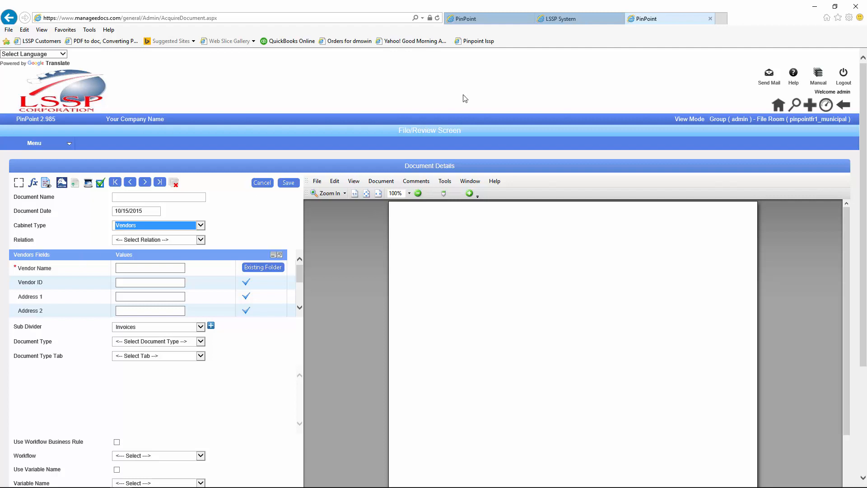
click(497, 21)
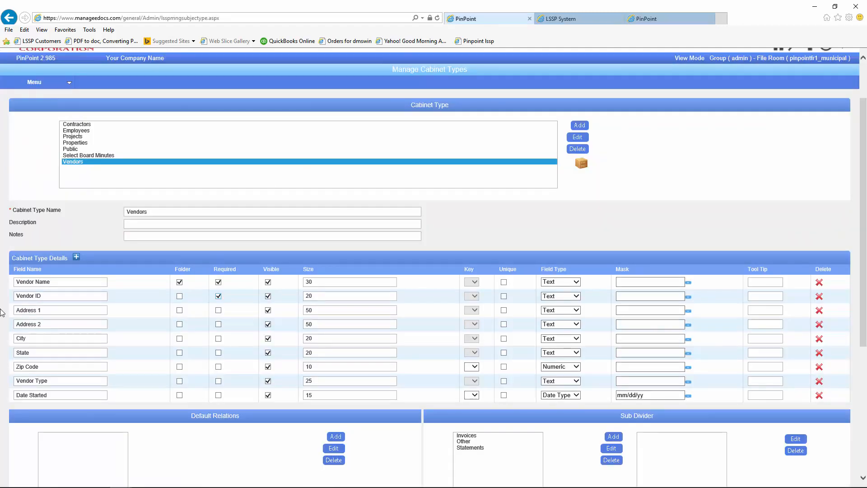
Step: Try the Folder option on the Vendor Name and Vendor ID fields of the Vendors cabinet type
click(180, 283)
click(180, 285)
click(180, 297)
click(180, 282)
click(179, 296)
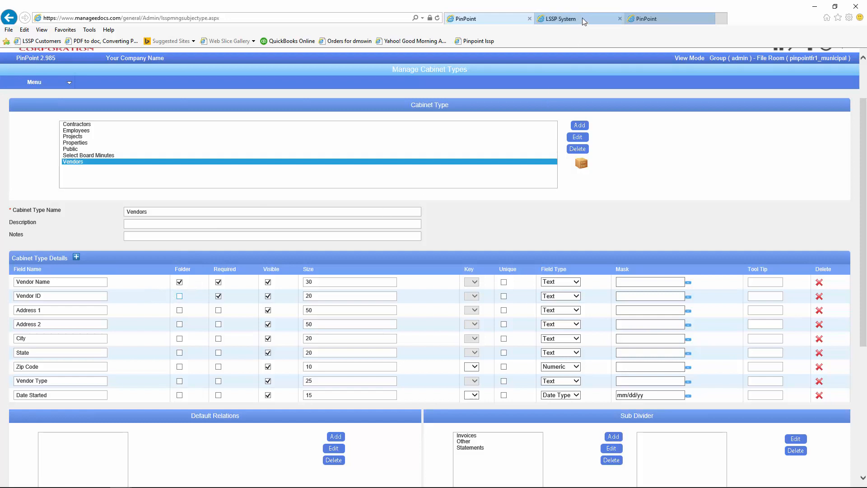
Step: Open the Browse Folders page in a new browser tab and switch to it
click(652, 18)
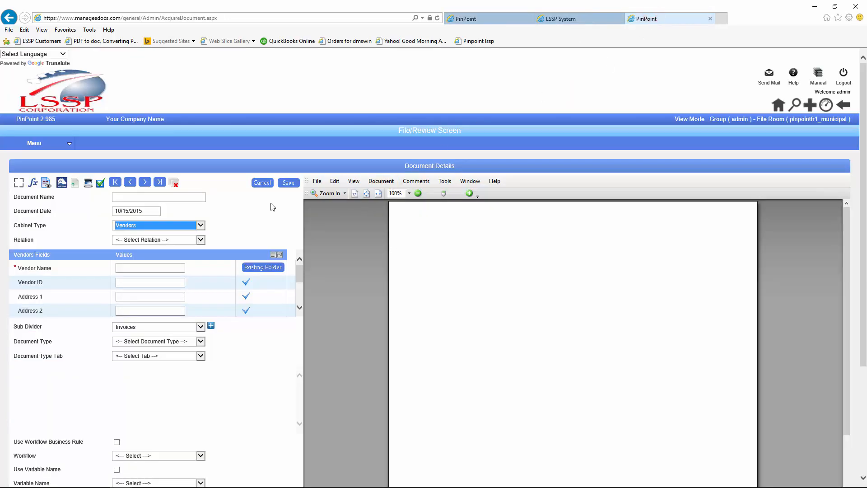
click(32, 144)
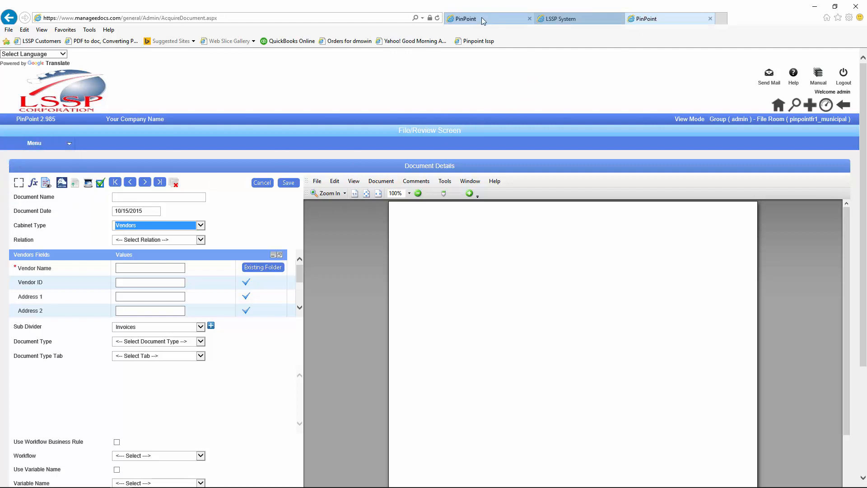
click(481, 18)
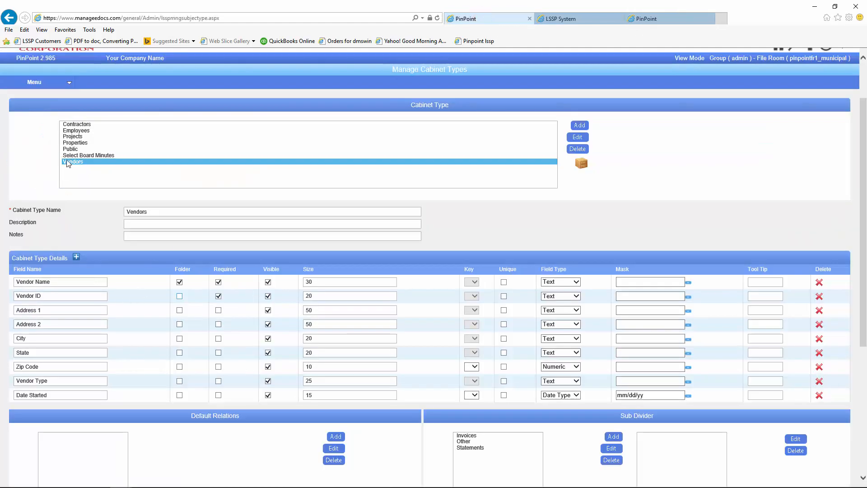
mouse_move(34, 82)
mouse_move(68, 107)
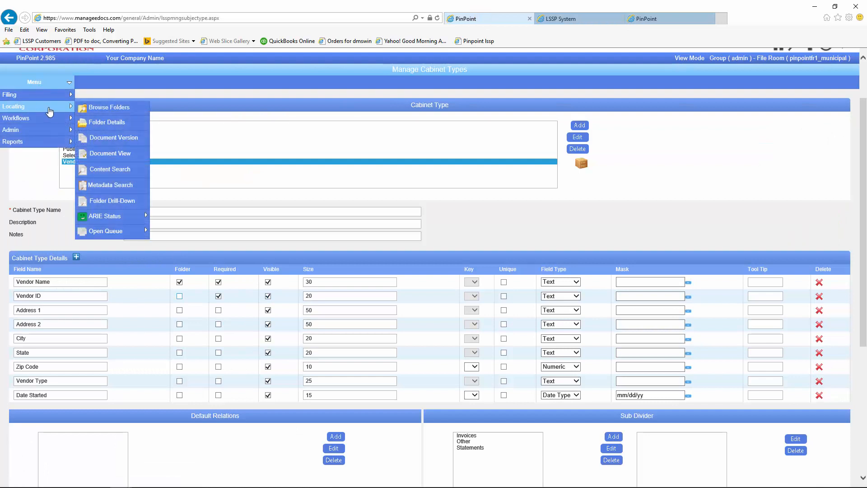
right_click(101, 110)
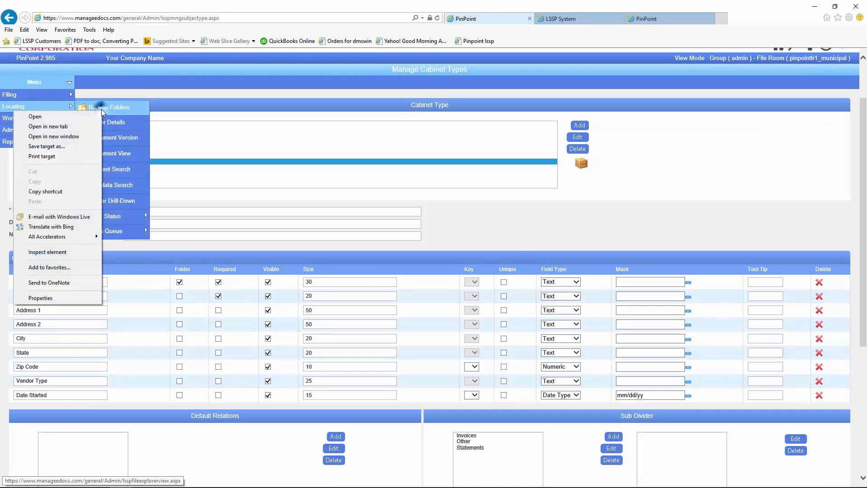
click(73, 126)
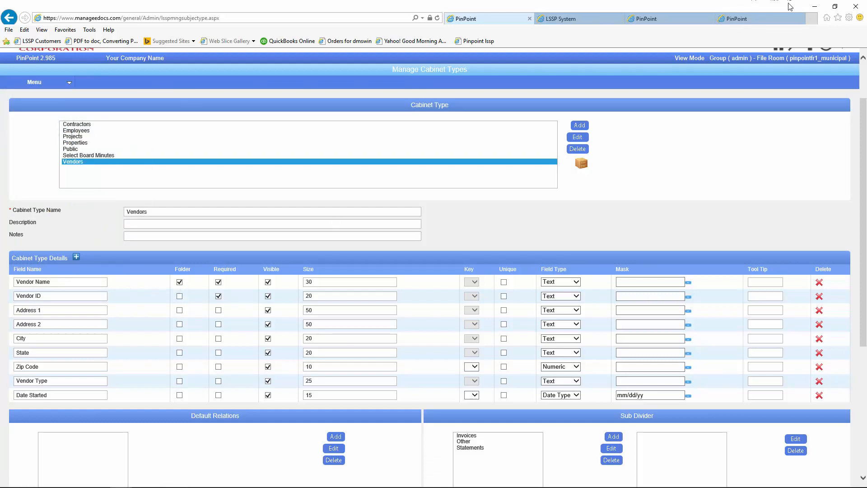
click(764, 18)
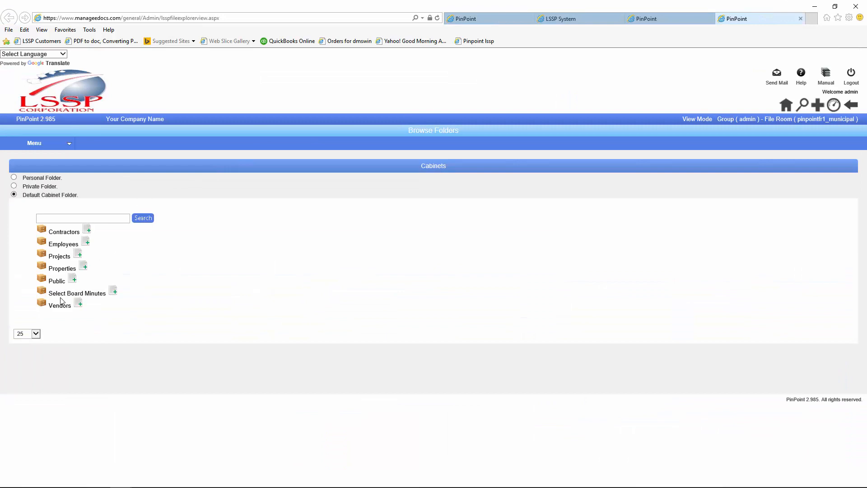
Step: Expand the Vendors cabinet to view the Acme Computers folder's details, and close the Browse Folders page
click(43, 307)
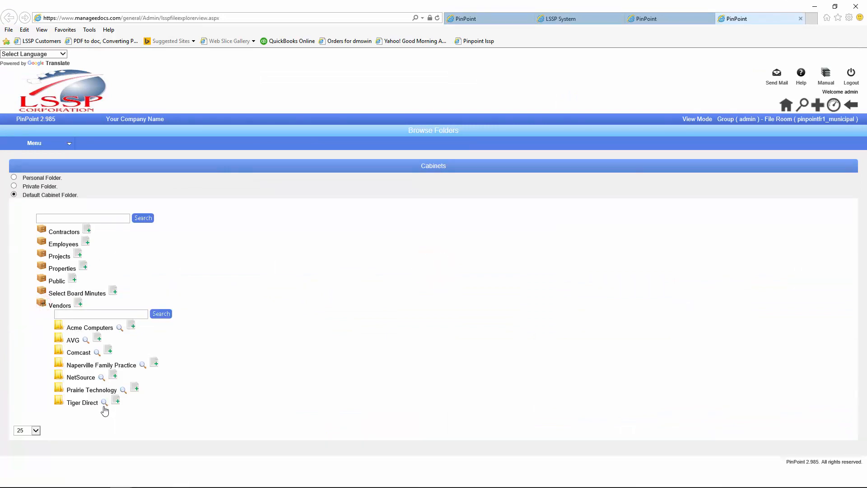
click(665, 16)
click(522, 18)
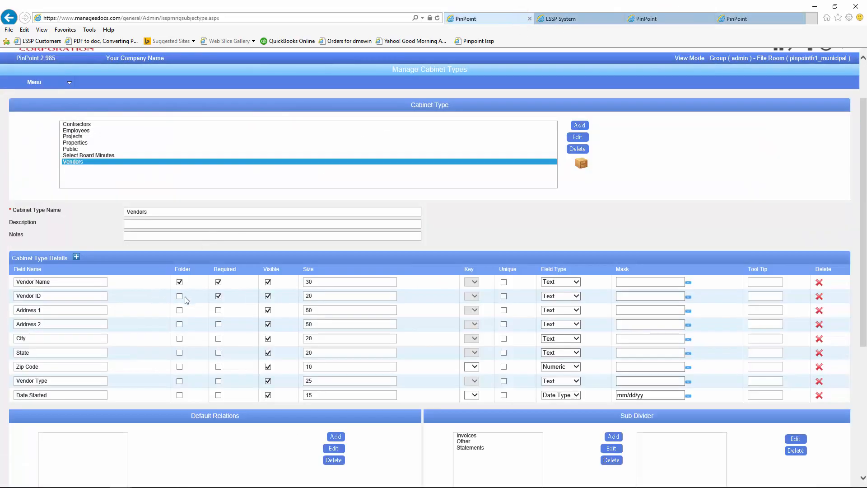
click(774, 19)
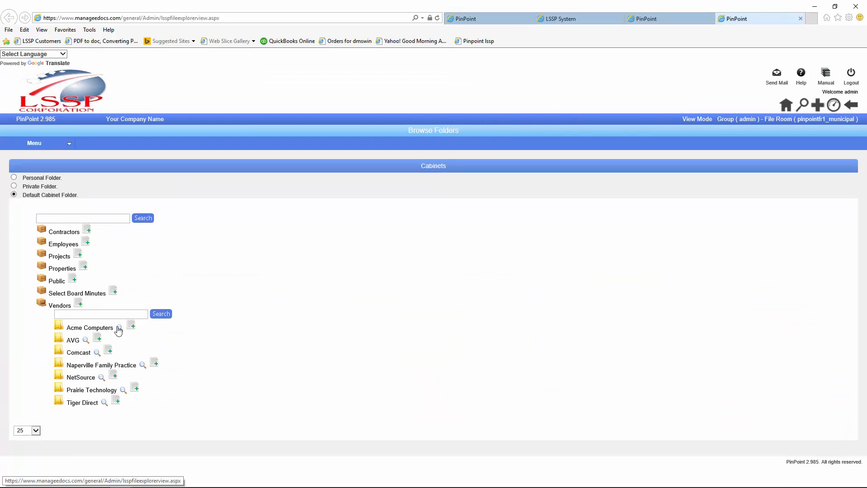
click(119, 328)
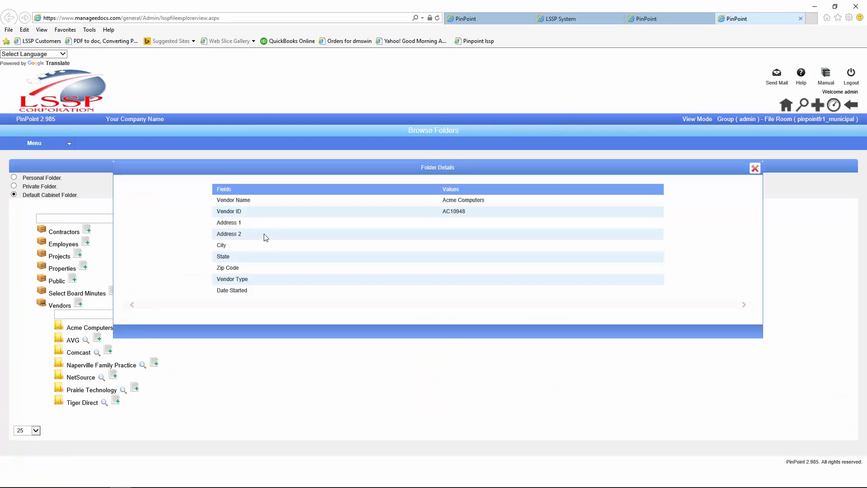
click(755, 169)
click(801, 18)
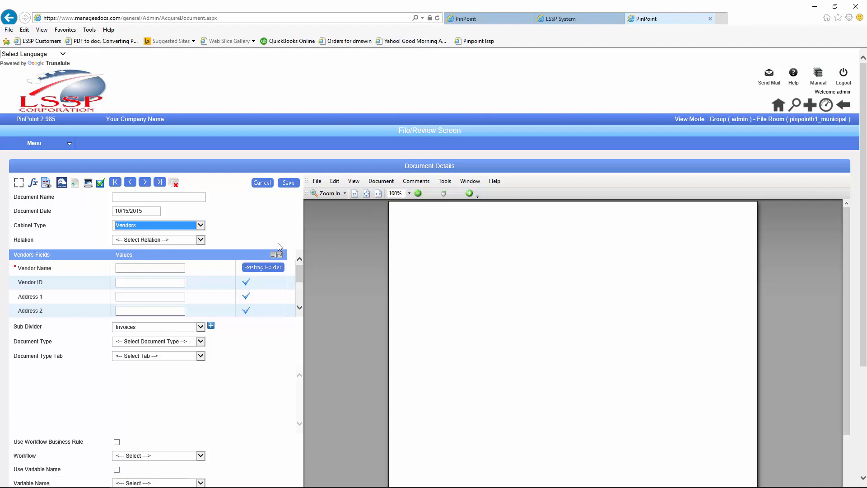
Step: Toggle the Unique option on the Vendor Name and Vendor ID fields and return to the File/Review Screen
click(480, 18)
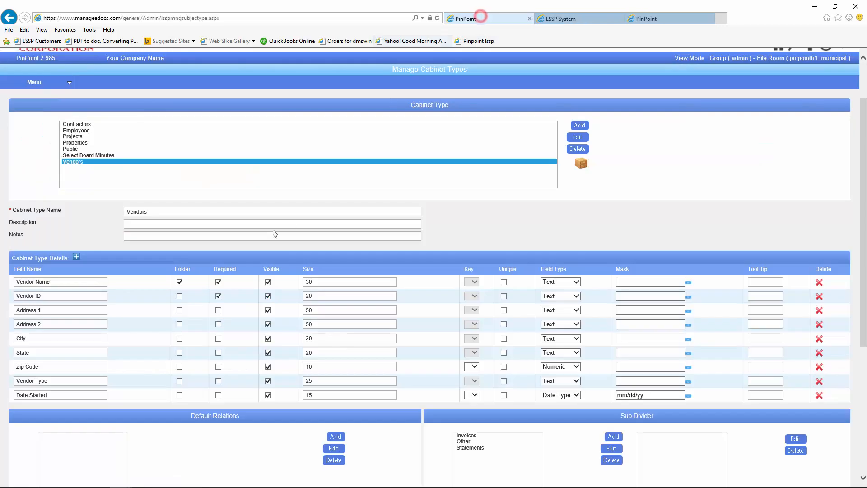
click(505, 282)
click(505, 297)
click(665, 19)
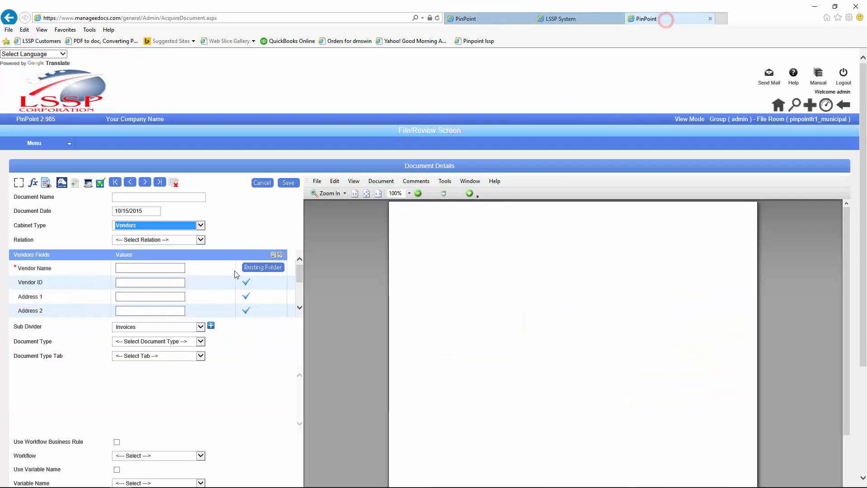
Step: Filter the existing Vendors folders by the vendor name "com" and close the folder selection without choosing one
click(257, 268)
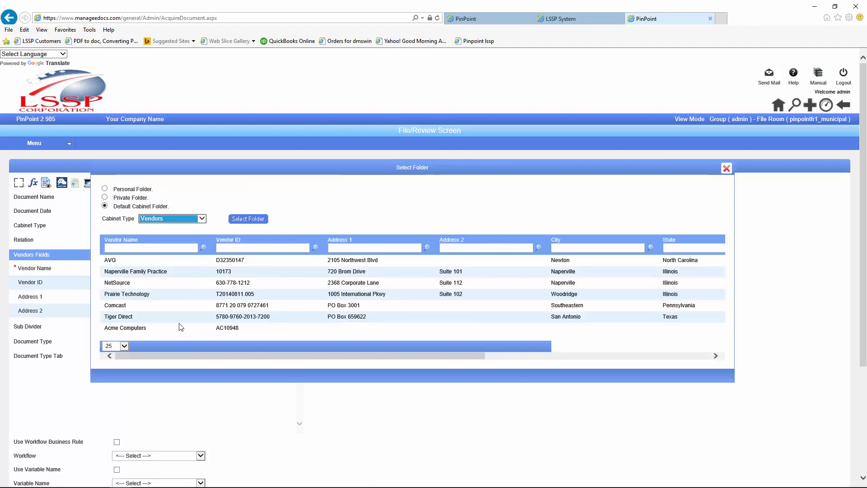
click(166, 248)
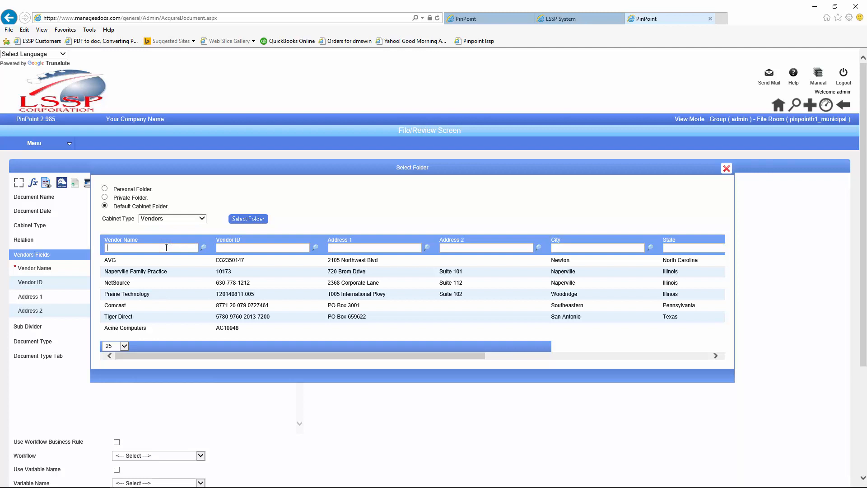
click(166, 247)
text(com)
click(204, 248)
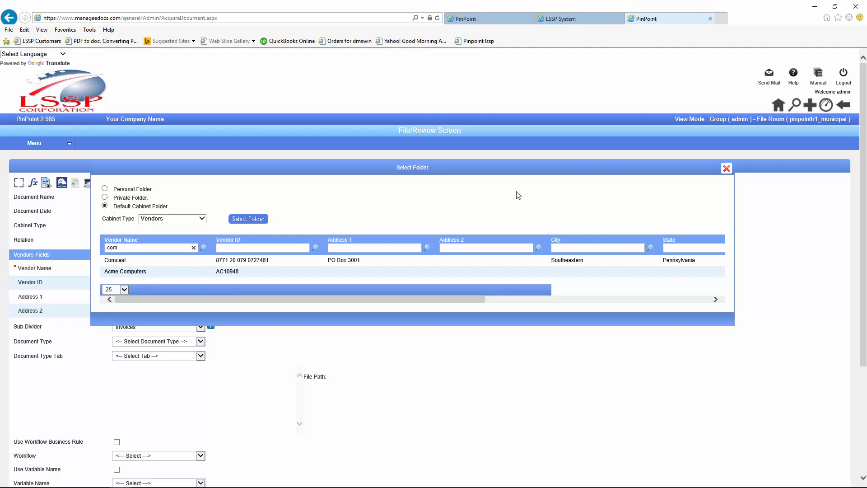
click(726, 170)
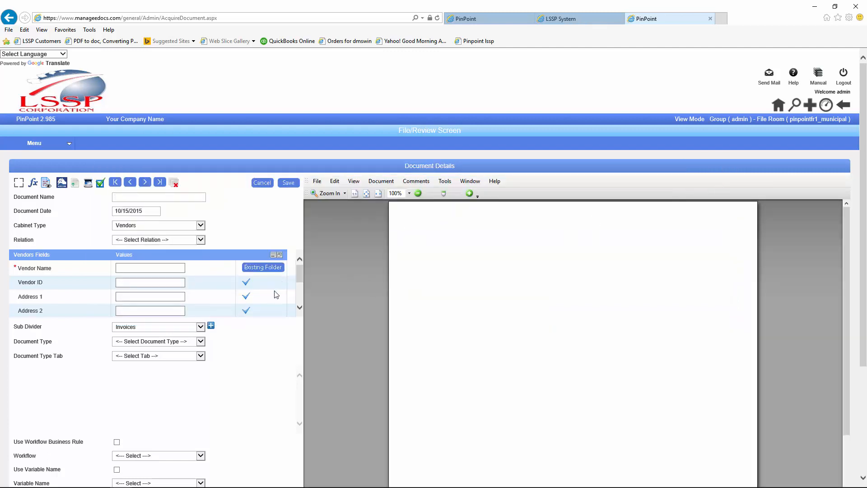
Step: Enter "ready concrete" as the Vendor Name, leave the document unsaved, and open the Manage Folders page
click(144, 268)
text(ready concrete)
click(68, 144)
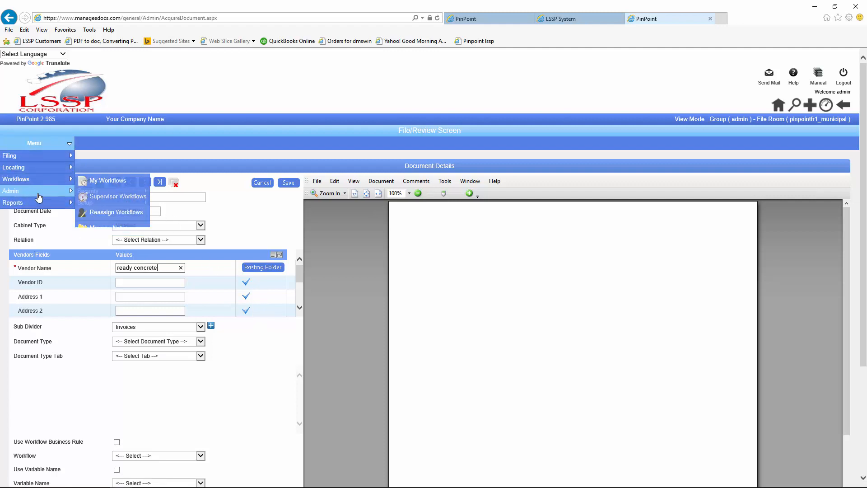
mouse_move(38, 193)
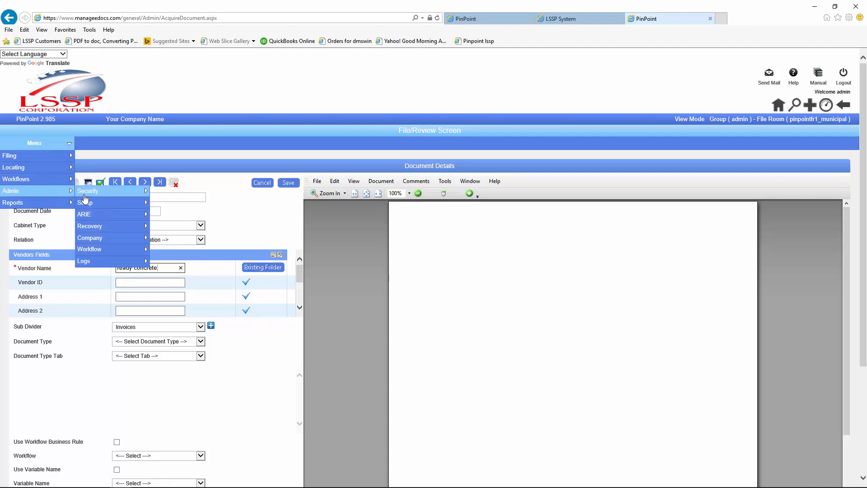
mouse_move(90, 208)
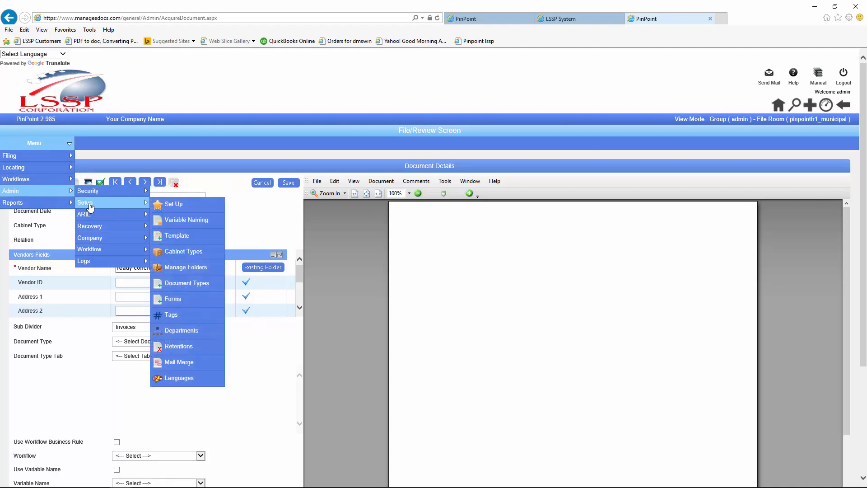
click(191, 269)
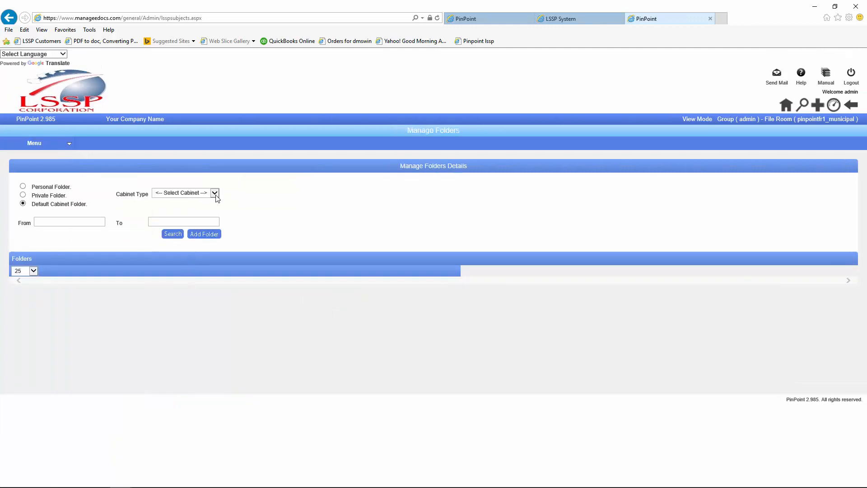
Step: List the default folders of the Vendors cabinet type and view the blank new-folder form, cancelling it without saving
click(215, 194)
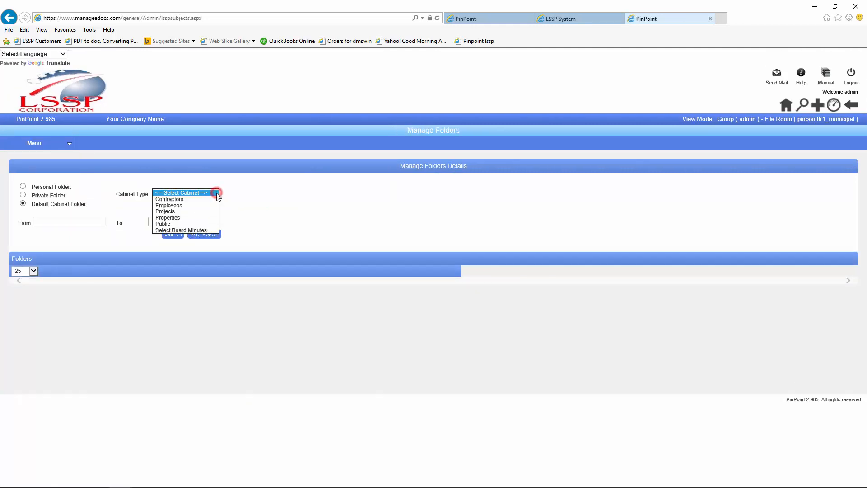
click(173, 237)
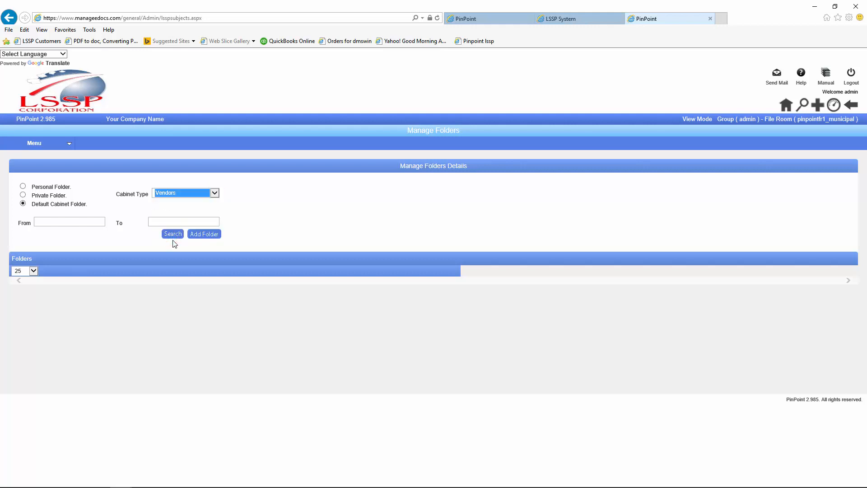
click(171, 236)
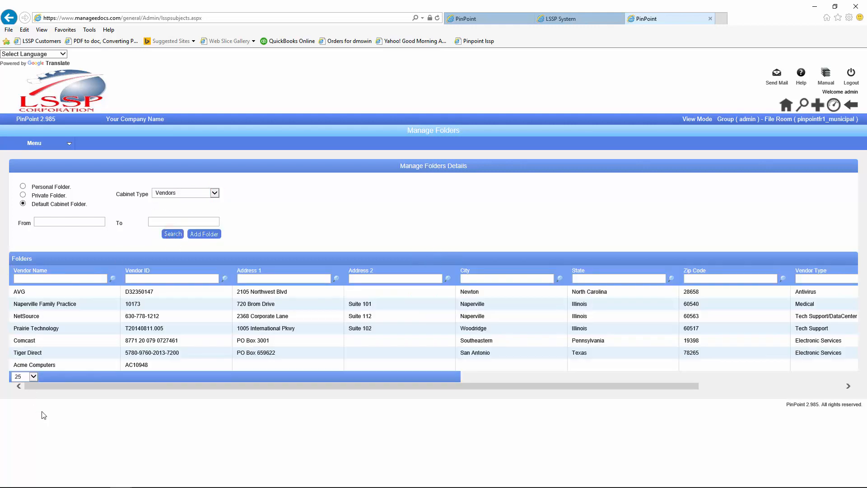
click(207, 234)
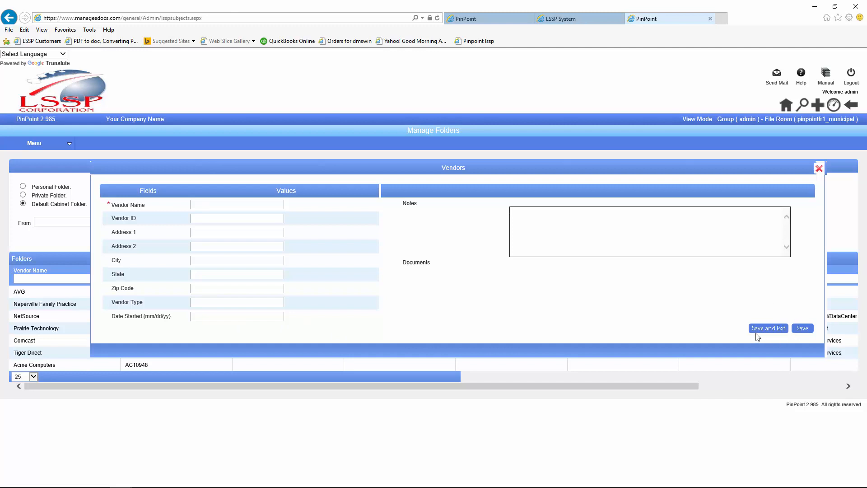
click(820, 170)
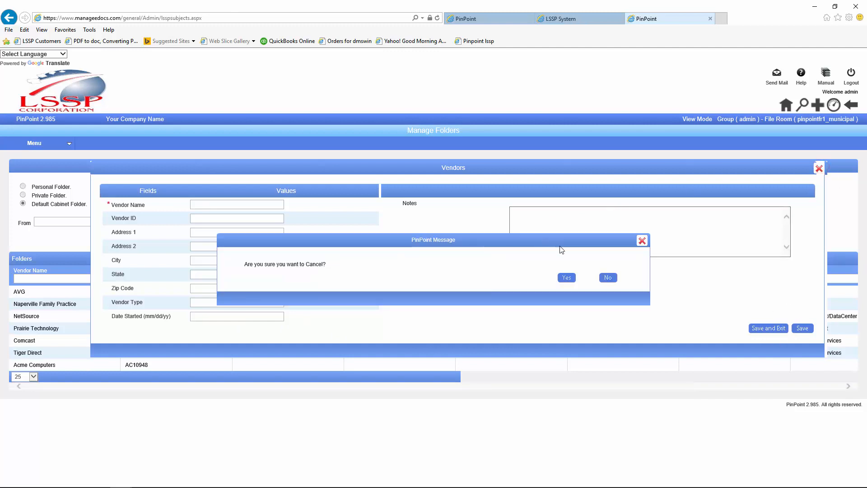
click(567, 279)
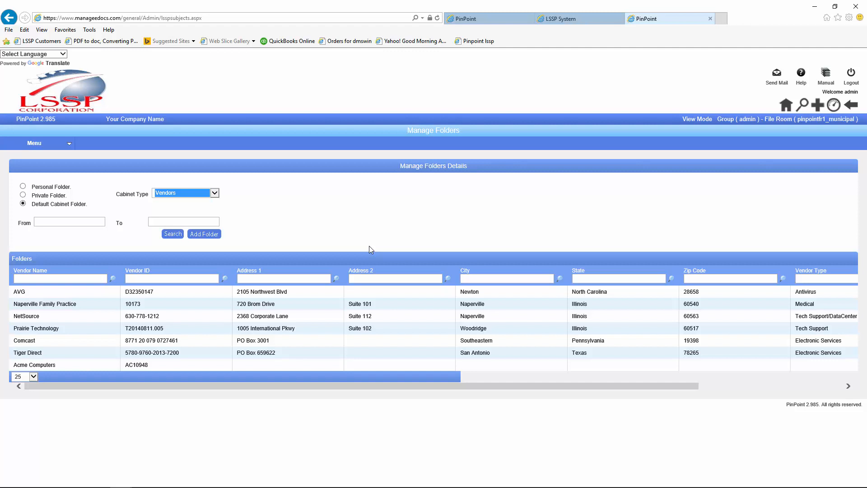
Step: Close the Manage Folders page and return to the Manage Cabinet Types page
click(345, 235)
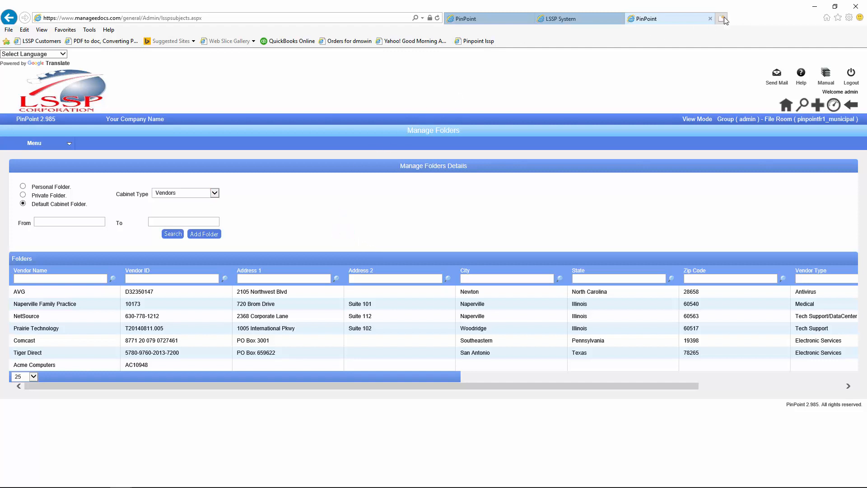
click(711, 18)
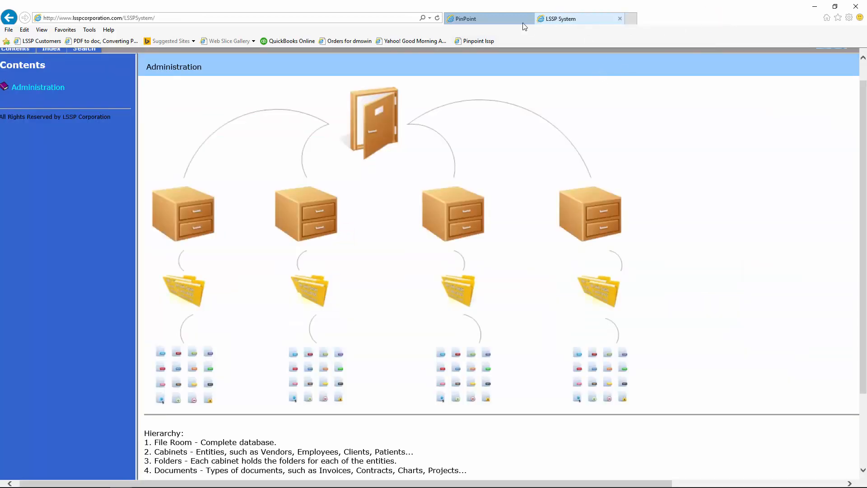
click(506, 18)
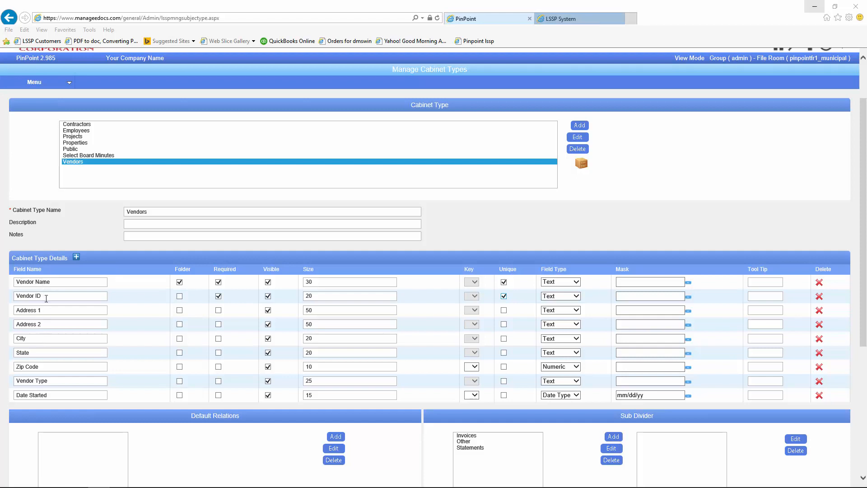
Step: Review the Vendor Name, Vendor ID and Address 1 fields of the Vendors cabinet type and glance at the pinpoint_test2 folder window
click(57, 281)
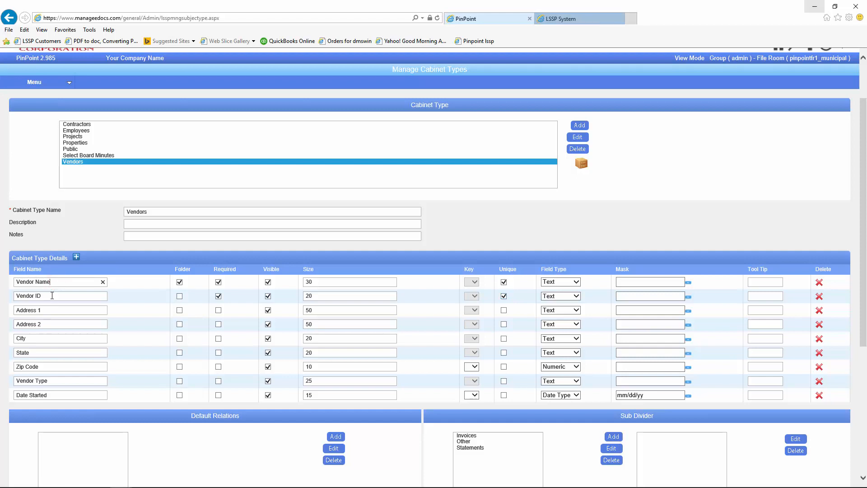
click(49, 295)
click(52, 281)
click(52, 309)
drag(807, 76, 275, 143)
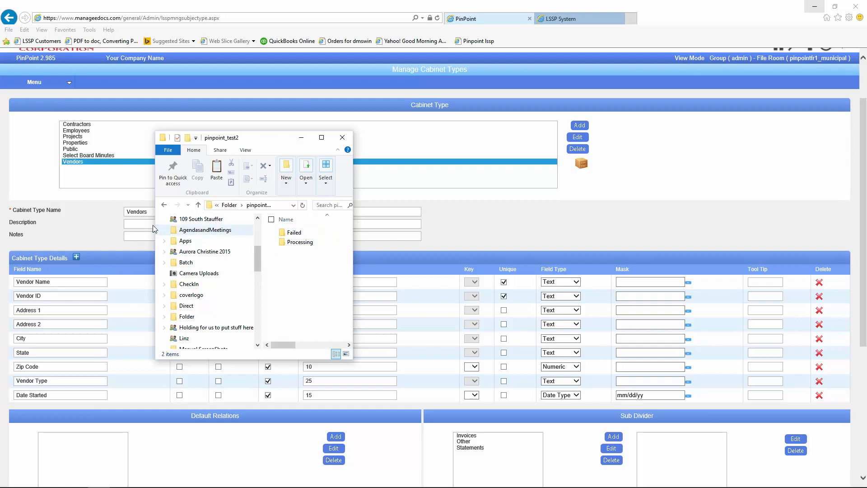
drag(265, 138, 866, 122)
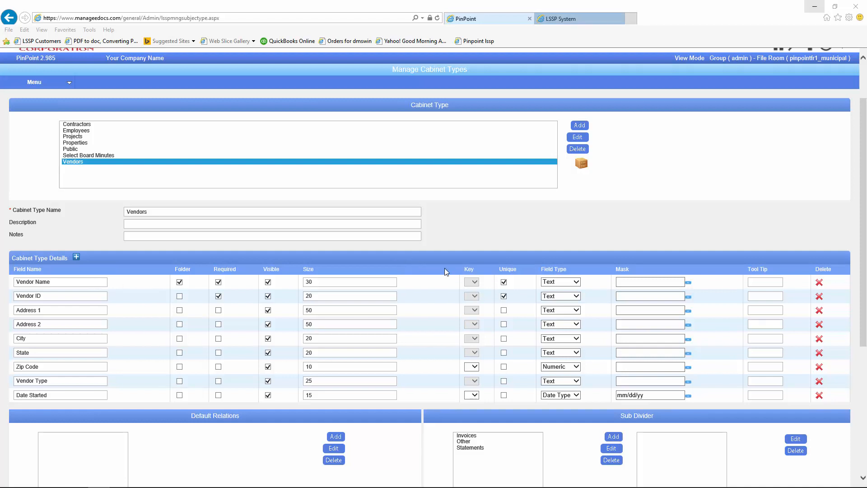
Step: Turn the Unique option of the Vendor Name field off and back on
click(505, 282)
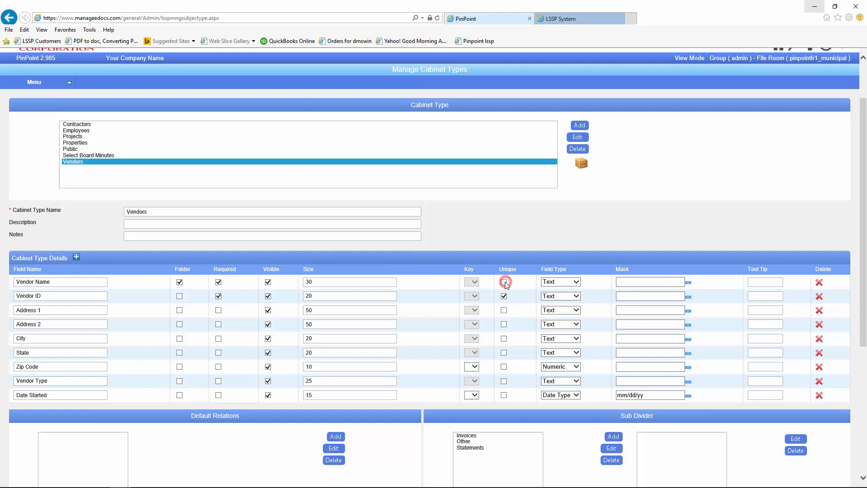
click(503, 282)
Step: Add a cabinet type named Clients with a required, unique Client ID field of size 10
click(579, 126)
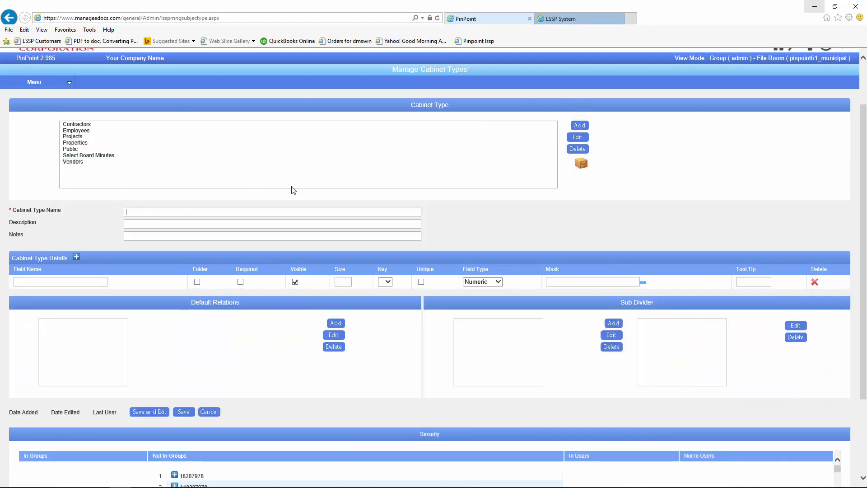
text(Clients)
text(Client ID)
click(241, 281)
click(343, 283)
text(10)
click(421, 282)
Step: Set the Client ID field type to Text and its tool tip to "Enter the 10 Digit ID"
click(498, 282)
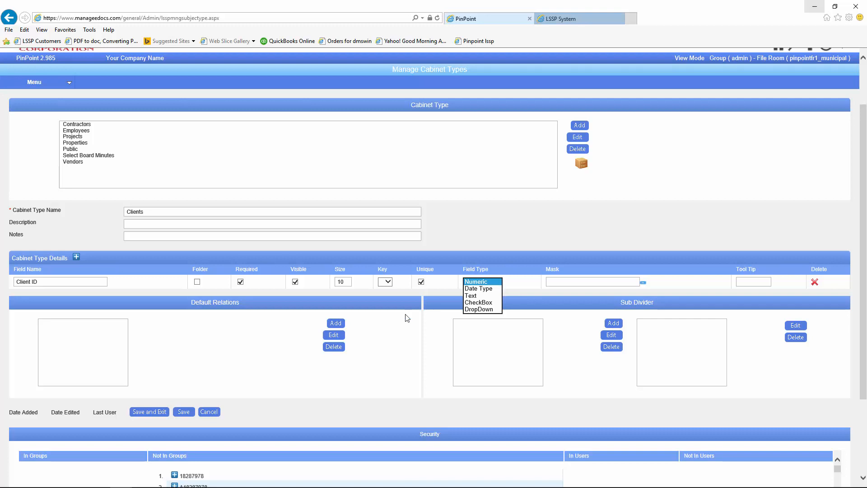
click(473, 295)
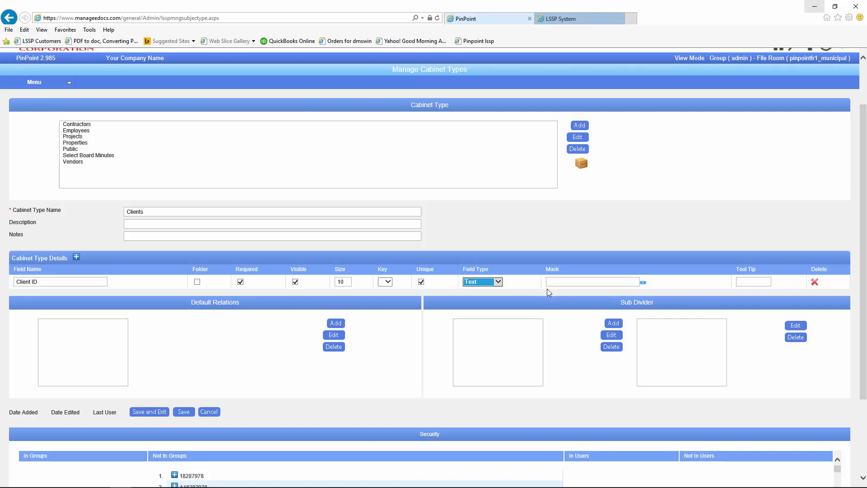
click(741, 283)
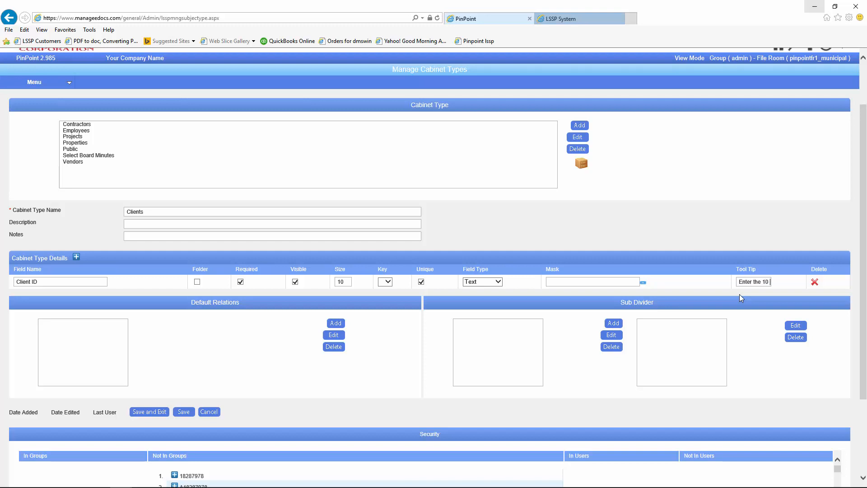
text(Digit ID)
Step: Add a second field named Client Start Date to the Clients cabinet type, with Date Type as its field type
click(76, 257)
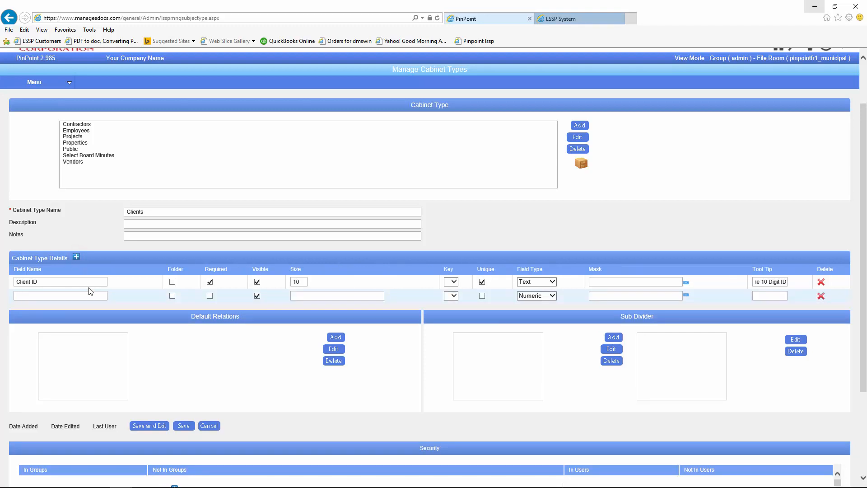
text(Client Star)
text(t Day)
click(553, 296)
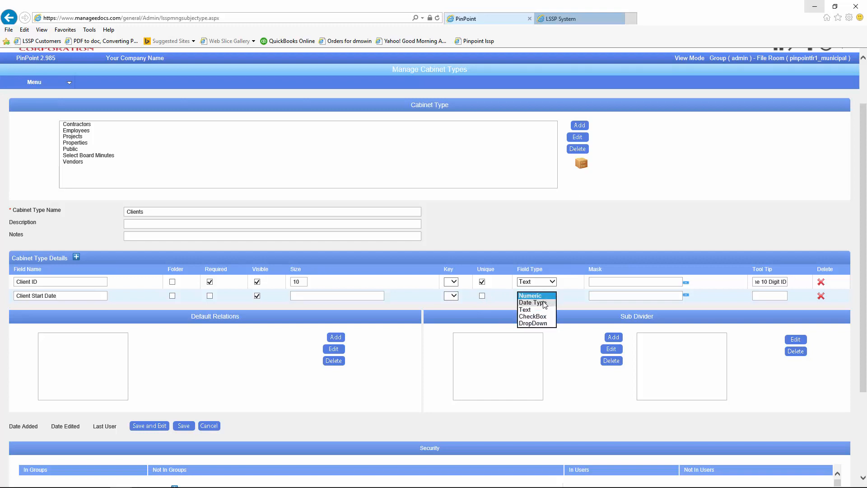
click(544, 308)
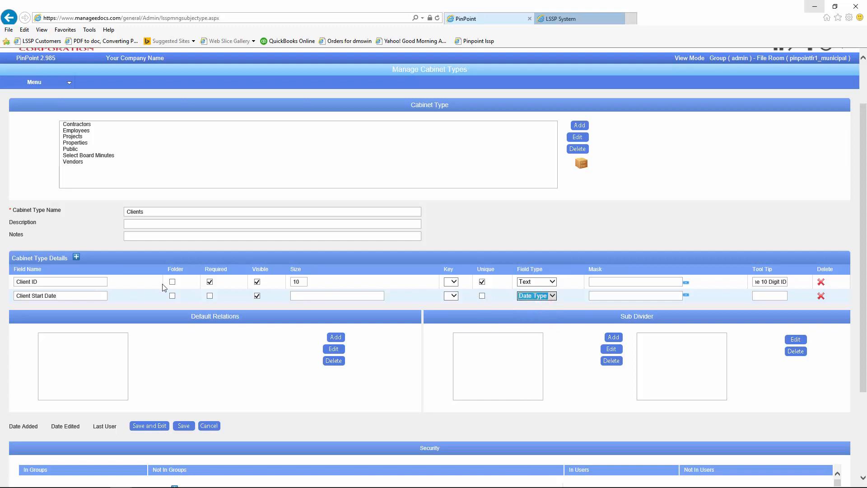
Step: Set the size of the Client Start Date field to 15 and try to add another field
click(76, 256)
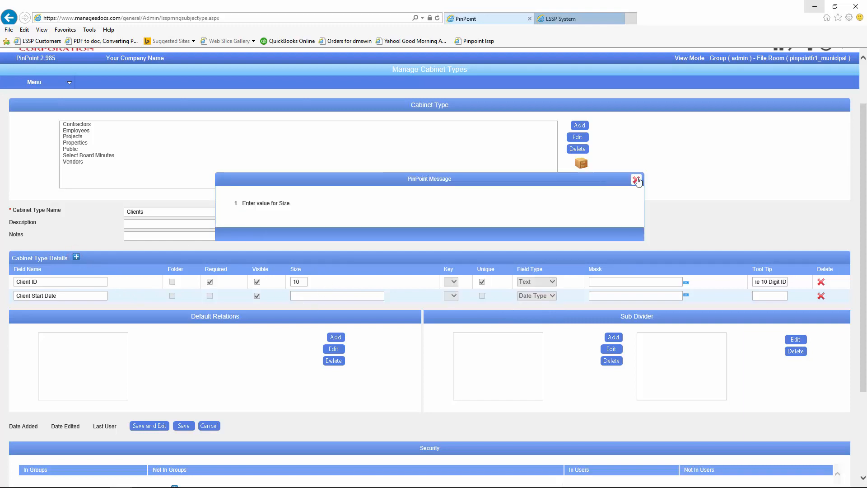
click(619, 226)
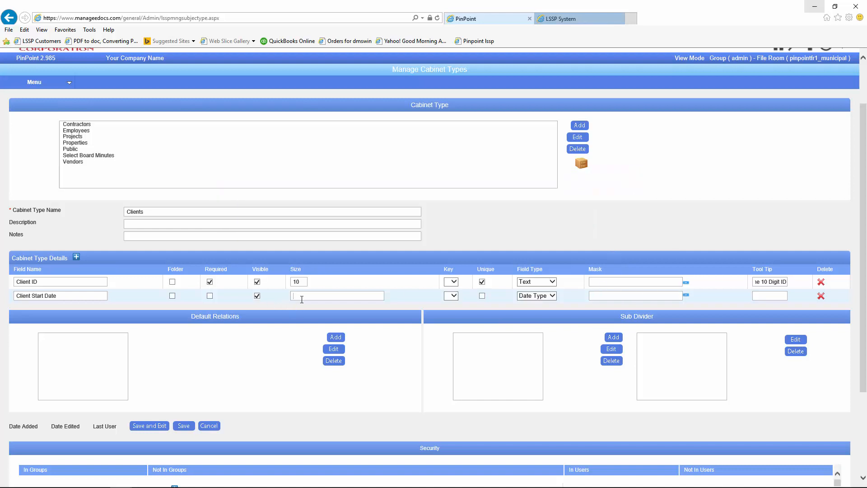
text(15)
click(76, 257)
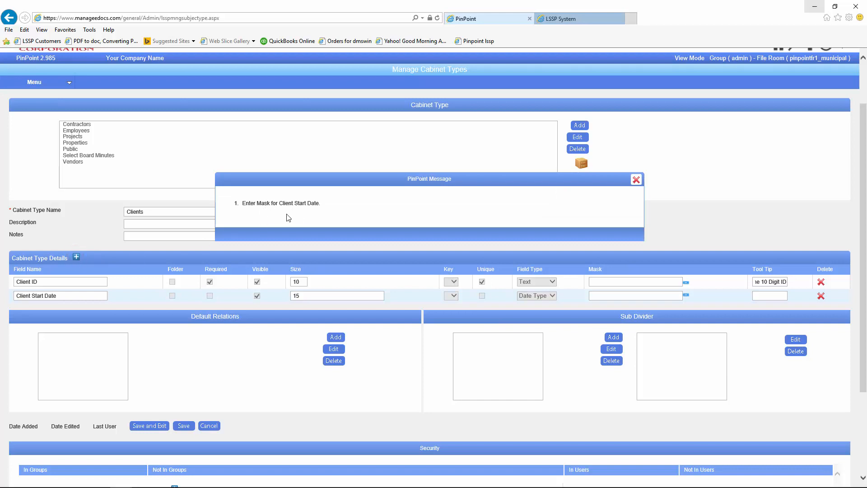
click(637, 180)
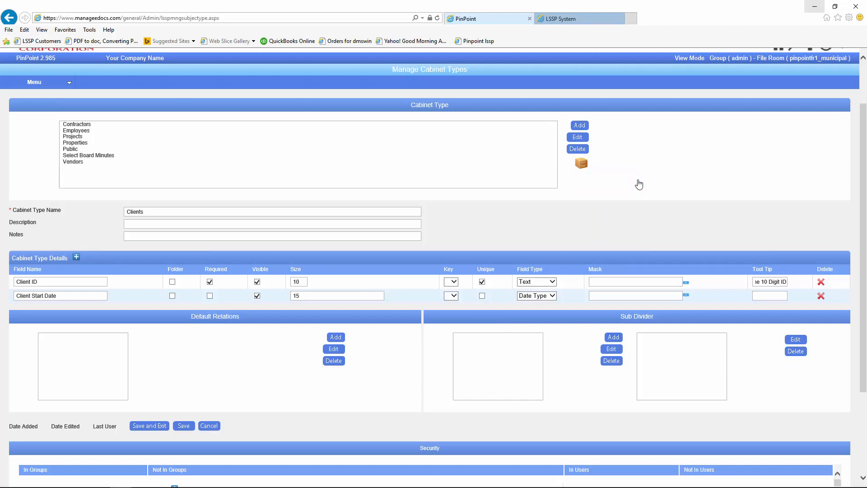
Step: Apply the date mask with the 02/25/2012 sample format to the Client Start Date field
click(686, 296)
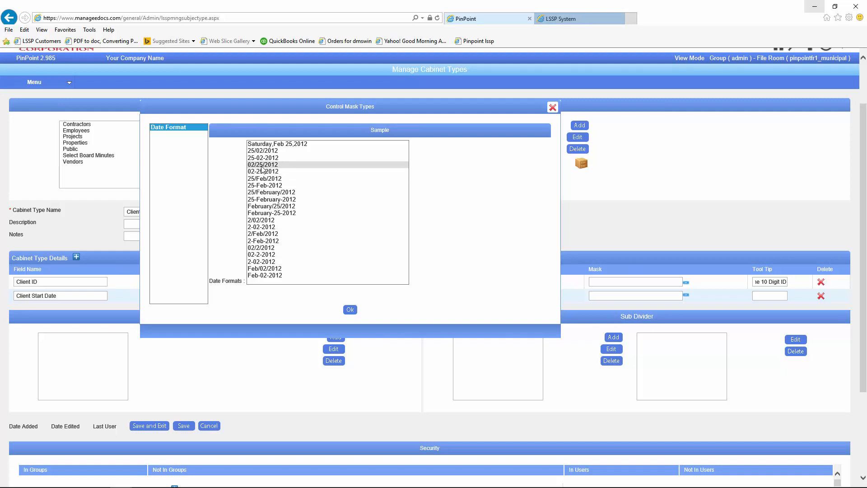
click(262, 166)
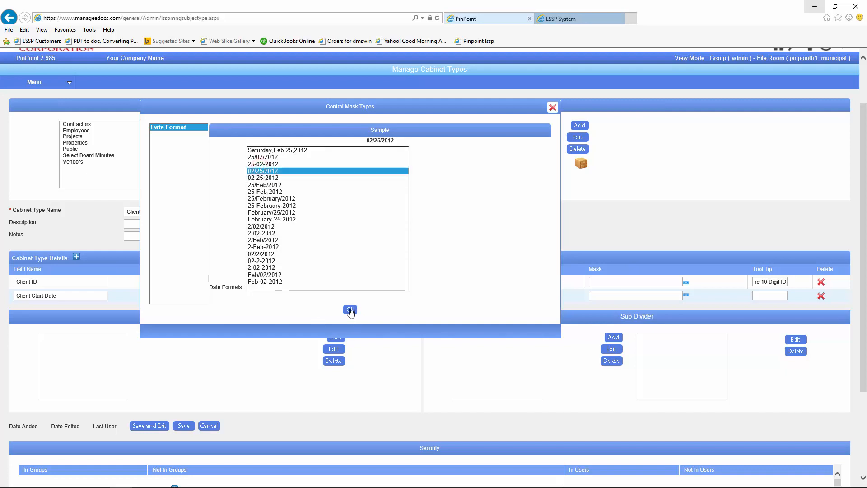
click(350, 311)
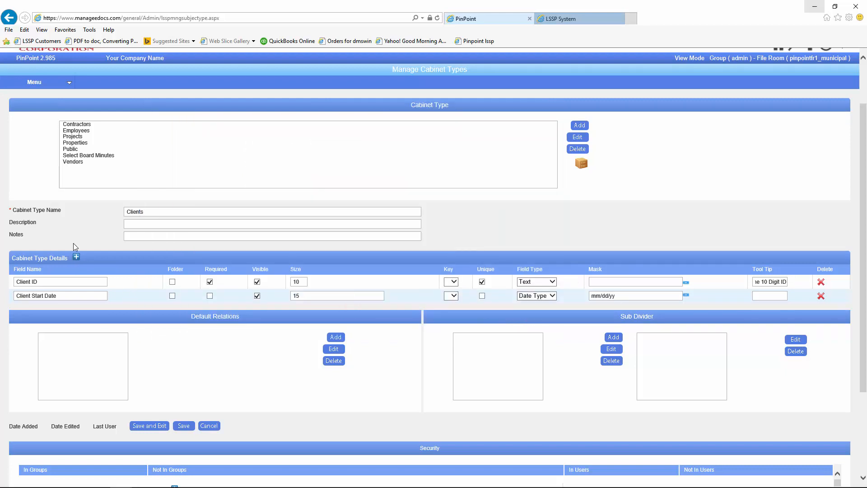
Step: Add a field named "Active?" to the Clients cabinet type, with CheckBox as its field type
click(75, 257)
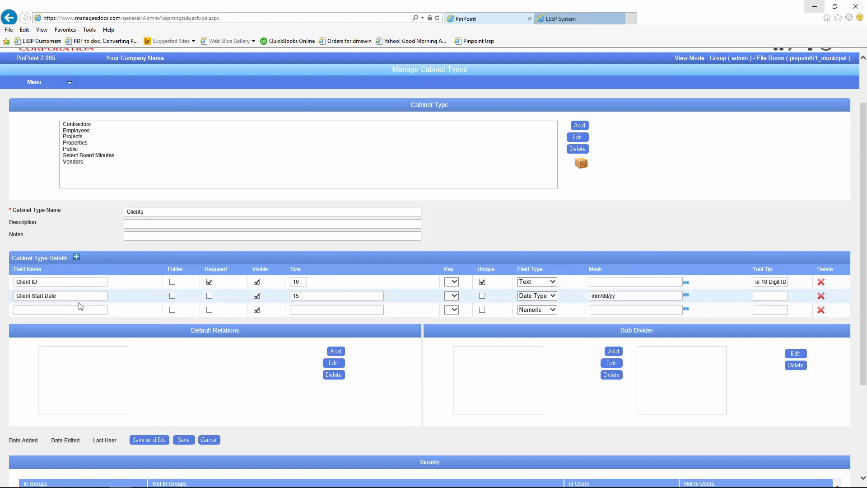
text(Active?)
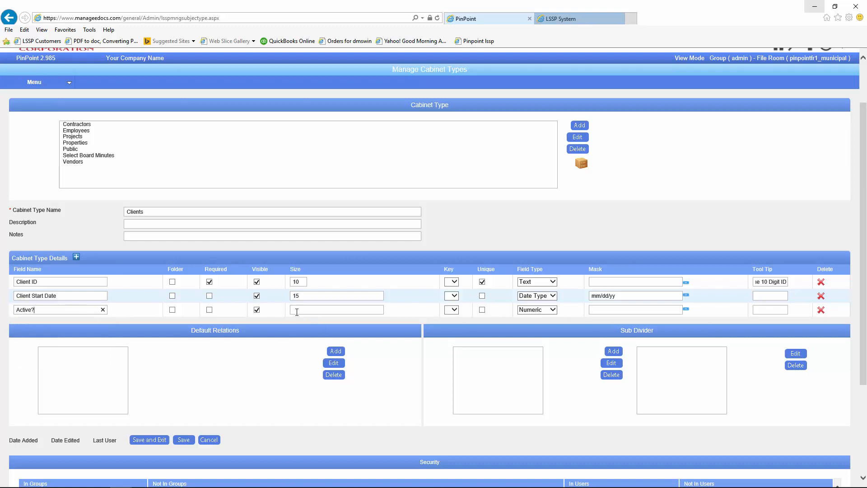
click(553, 311)
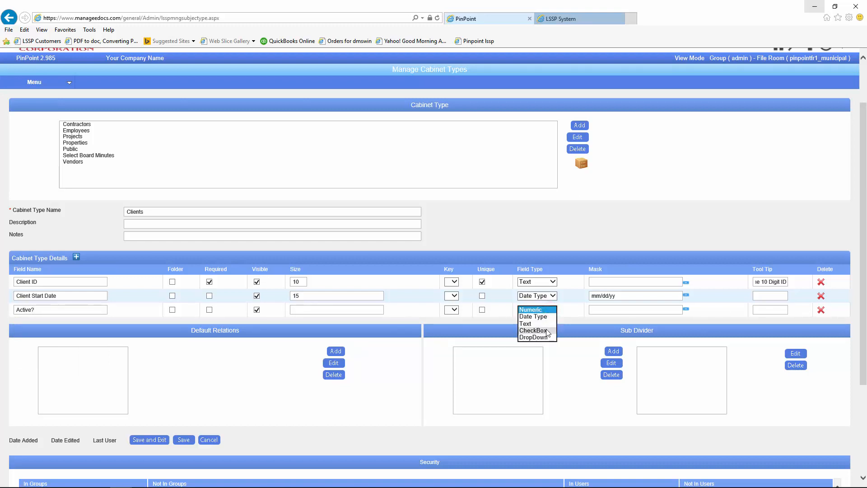
click(547, 332)
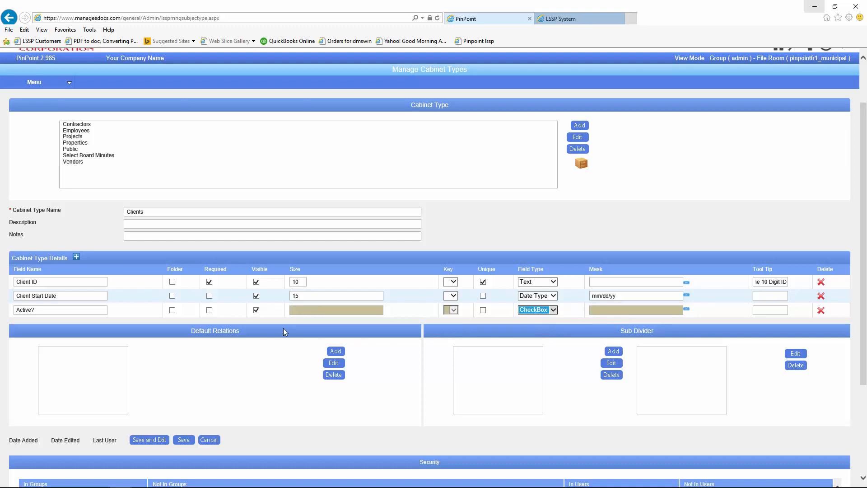
Step: Add a field named Region to the Clients cabinet type, with DropDown as its field type
click(77, 257)
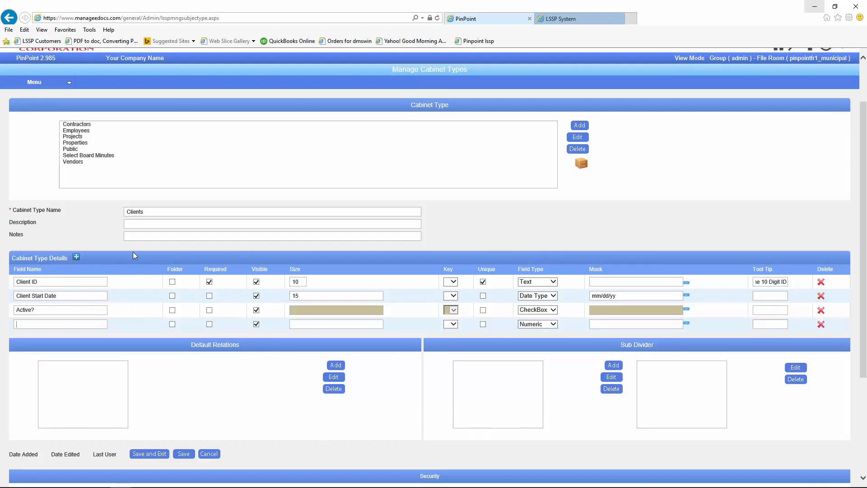
text(Region)
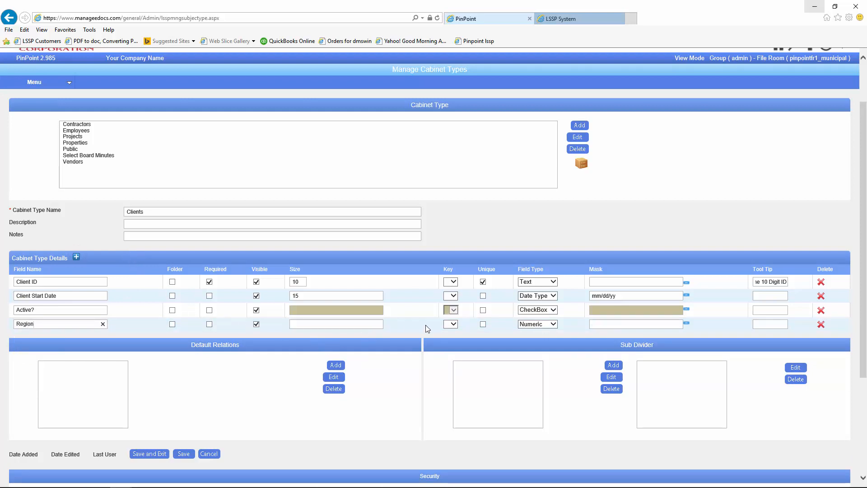
click(553, 325)
click(542, 352)
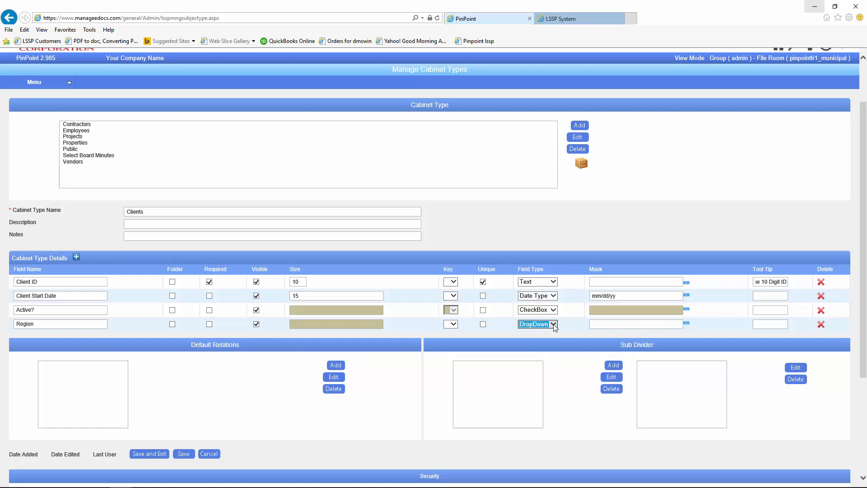
Step: Create and save a dropdown list named Region with the items North, South and Other
click(687, 323)
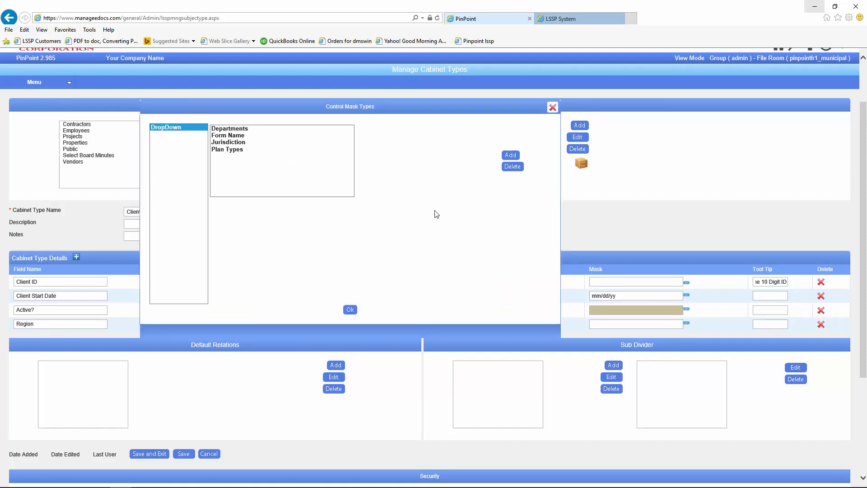
click(510, 155)
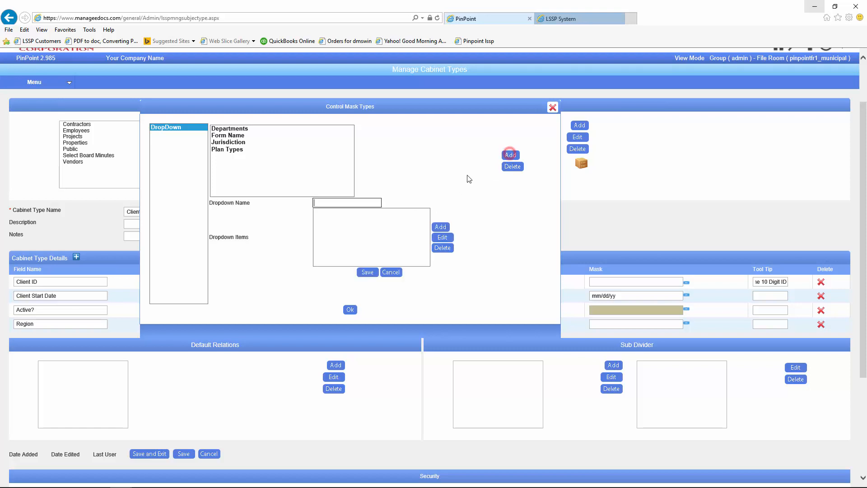
text(Region)
click(440, 229)
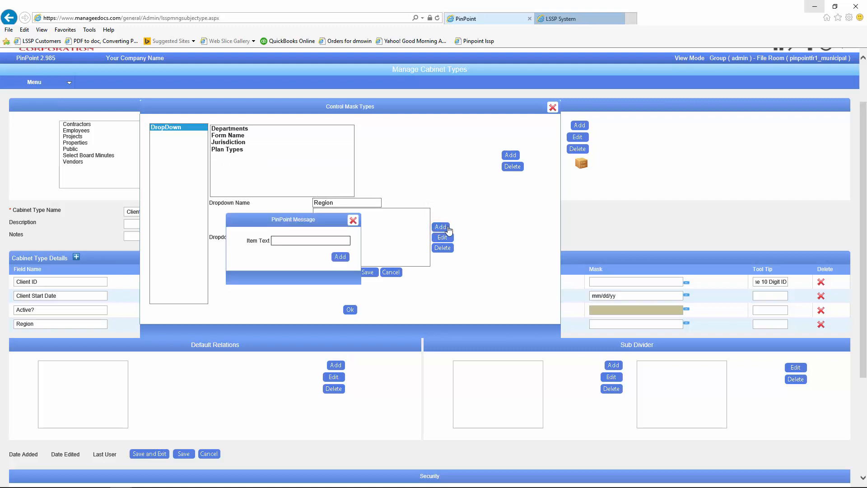
text(North)
click(344, 258)
text(South)
click(340, 258)
text(Other)
click(339, 257)
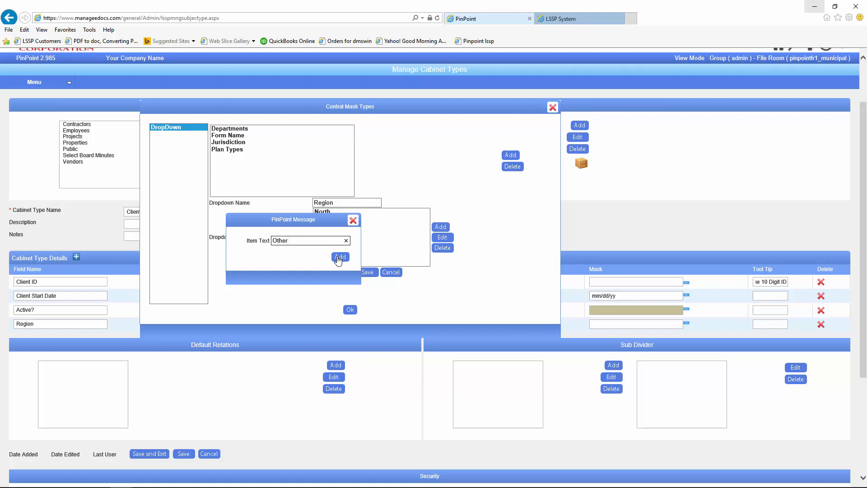
click(353, 221)
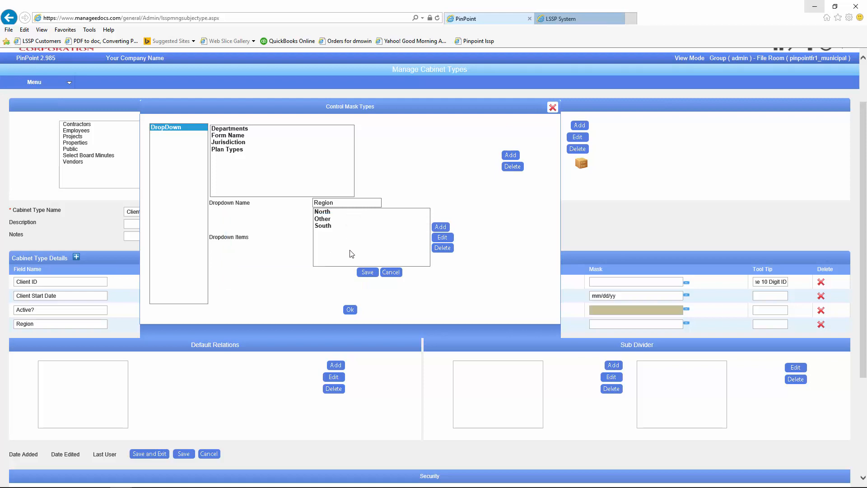
click(366, 273)
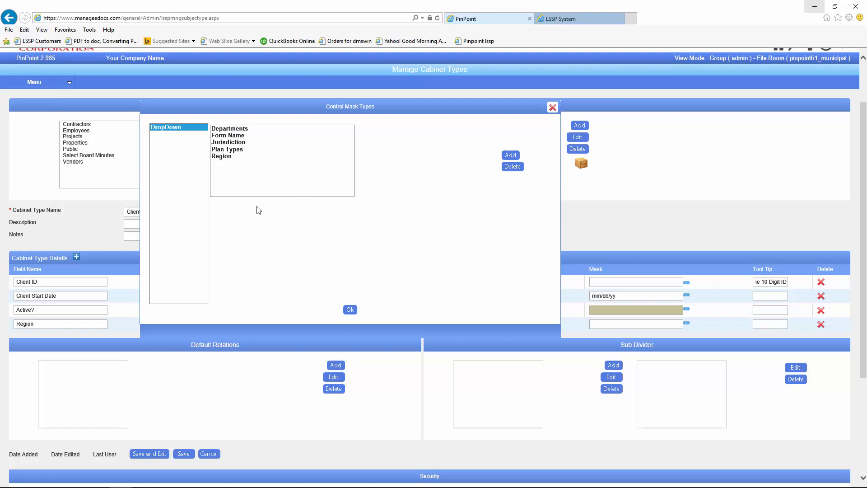
Step: Apply the Region dropdown list as the mask of the Region field
click(221, 151)
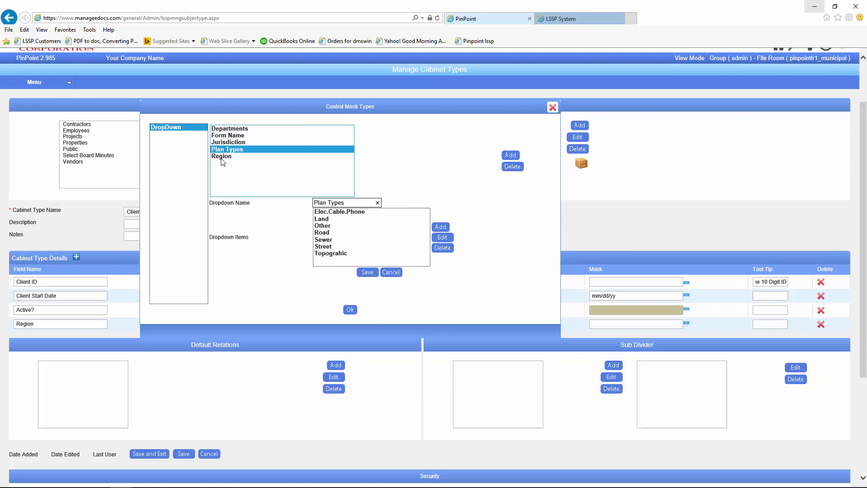
click(221, 156)
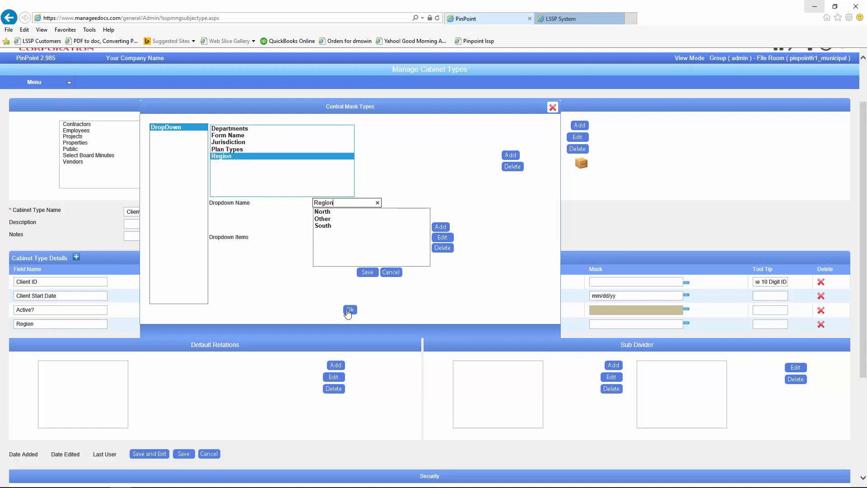
click(350, 310)
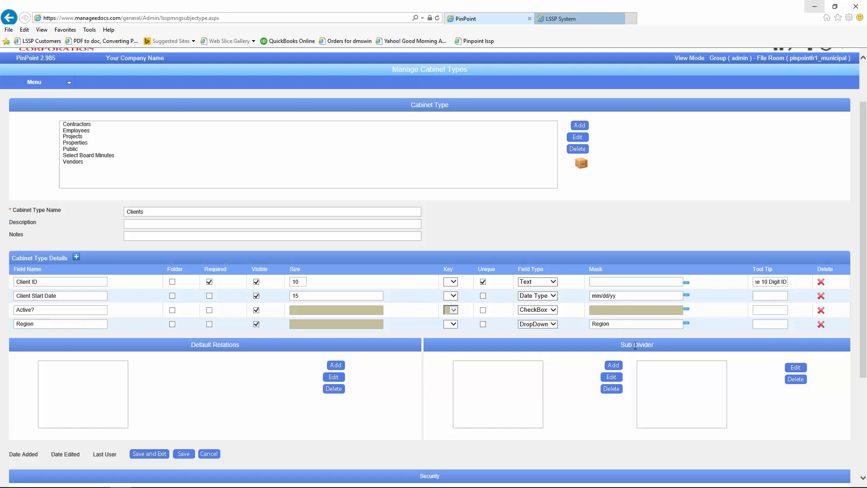
Step: Add Billing, Coor and Misc as default sub dividers of the Clients cabinet type
click(613, 366)
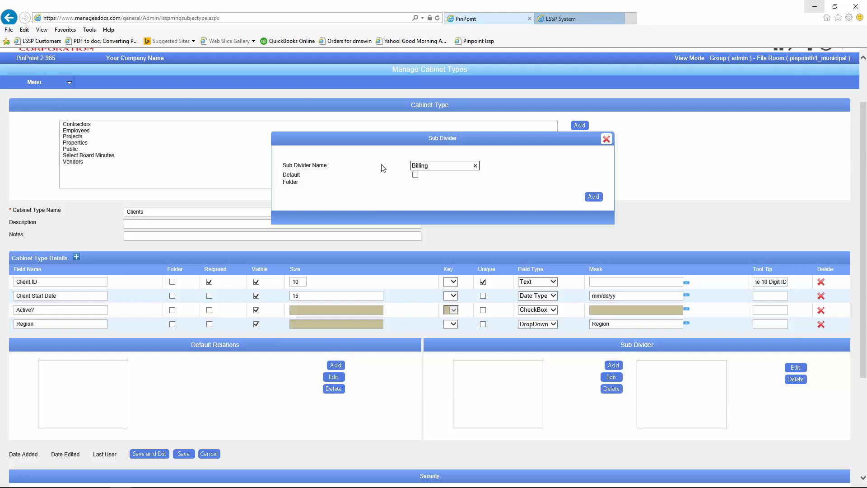
click(415, 175)
click(590, 198)
click(595, 197)
click(591, 197)
Step: Add a default sub divider named "Contracts and agreements" and finish adding sub dividers
text(Contrats and)
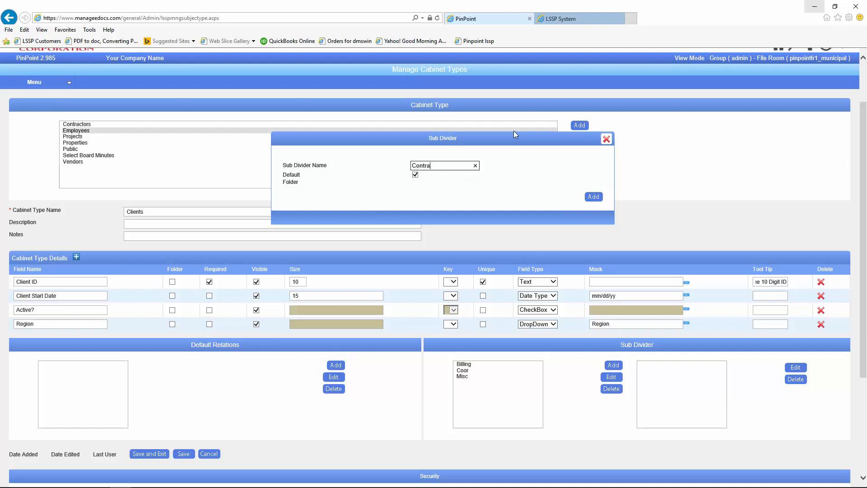
key(BackSpace)
key(BackSpace)
key(BackSpace)
key(BackSpace)
key(BackSpace)
key(BackSpace)
key(BackSpace)
text(cts and agreements)
click(595, 197)
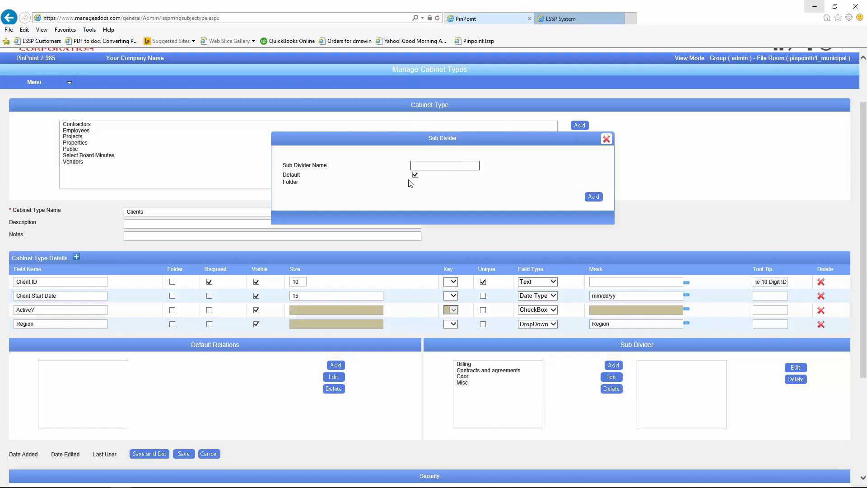
click(607, 139)
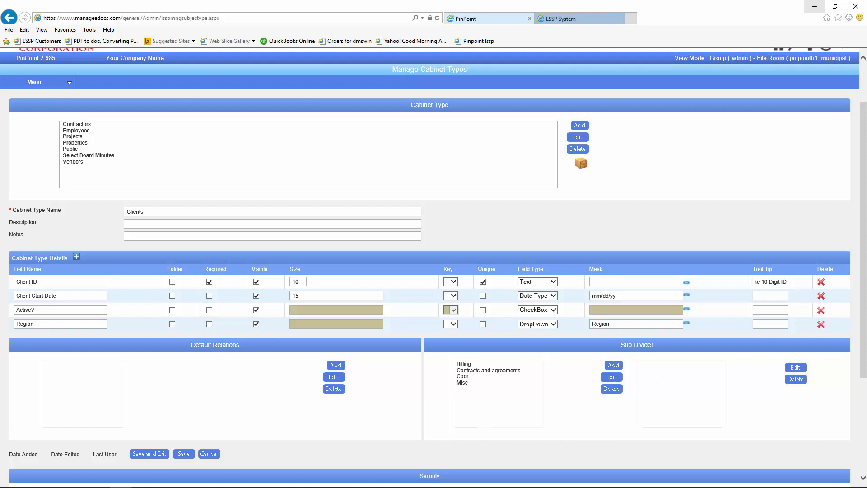
Step: Look over the security groups for the Clients cabinet type and try to save and exit it
drag(863, 316, 864, 415)
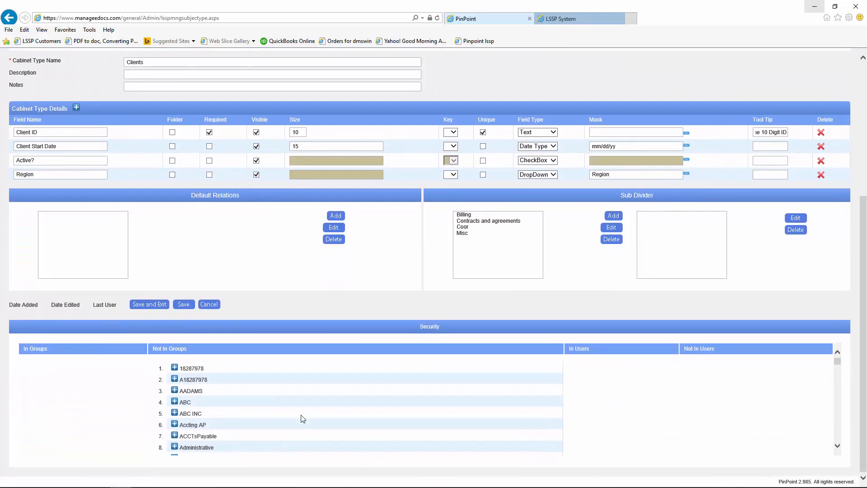
scroll(233, 436, down, 3)
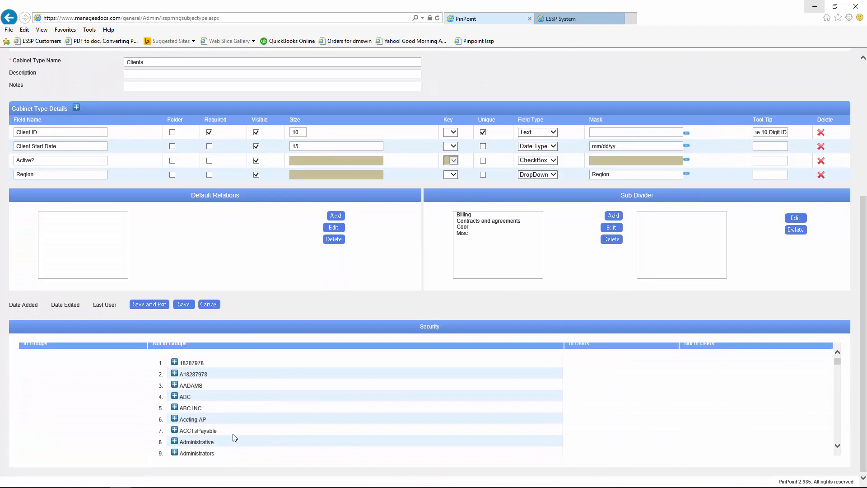
scroll(208, 398, up, 3)
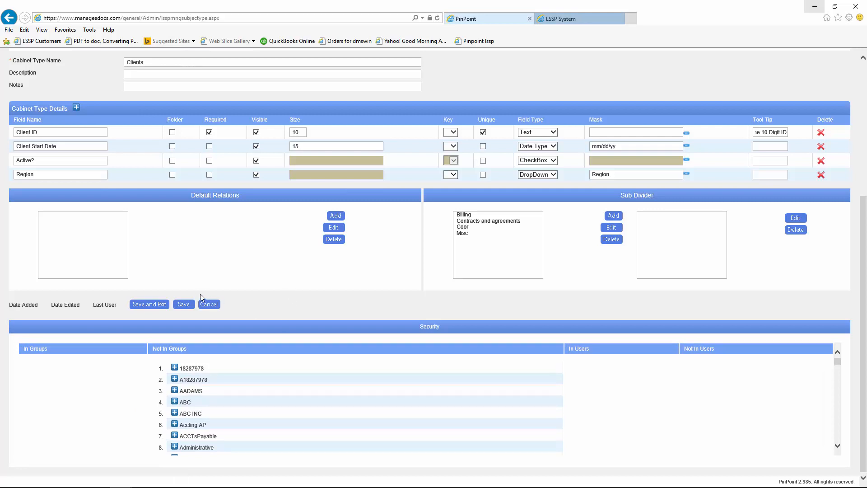
click(154, 306)
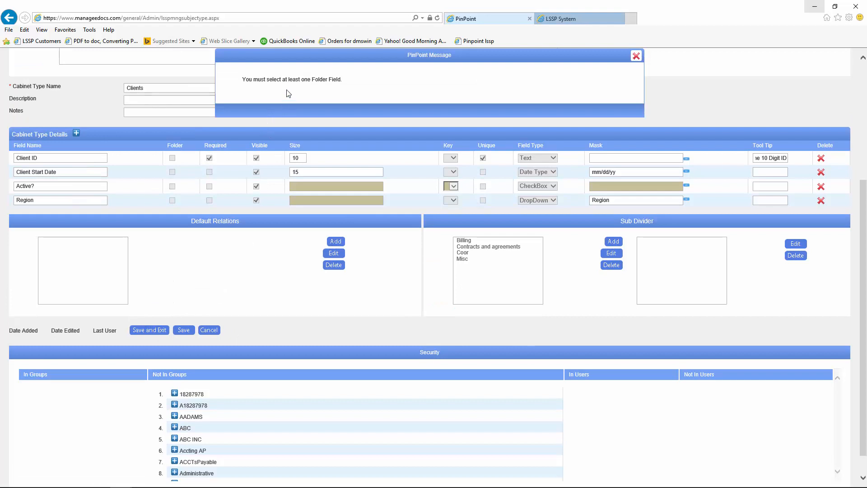
click(637, 56)
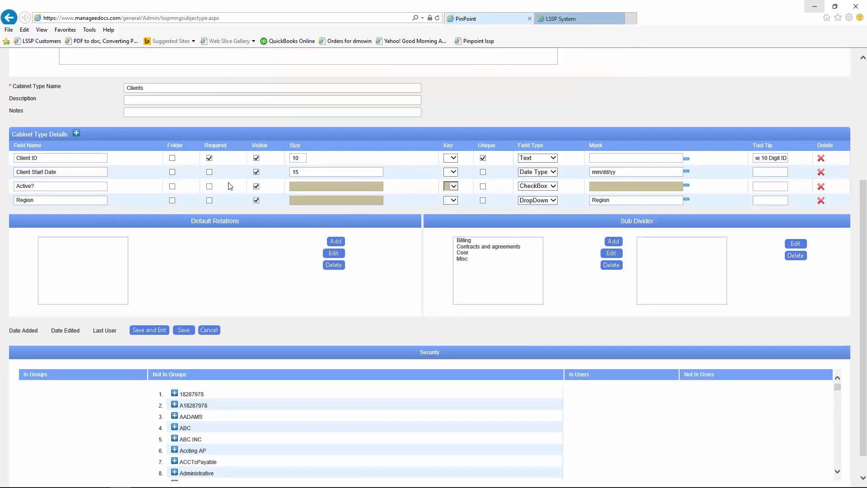
Step: Add a required folder field named Client Name with size 75 and type Text, and save and exit the Clients cabinet type
click(77, 135)
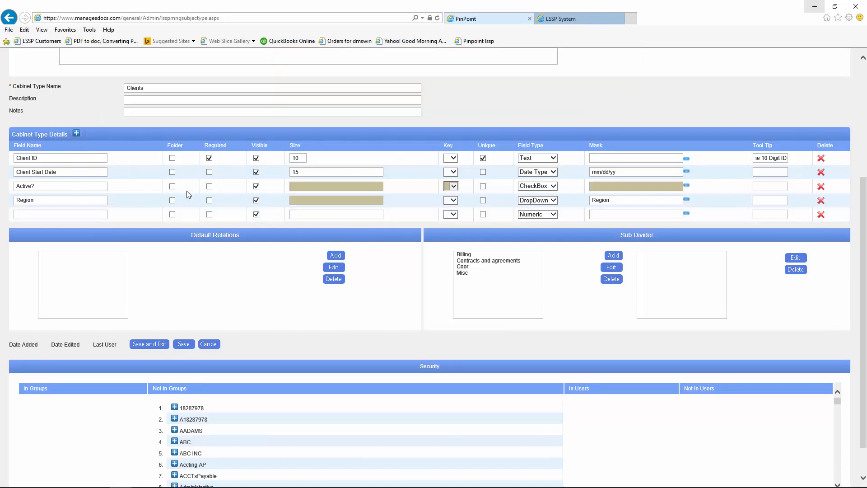
text(Client Name)
click(172, 214)
click(210, 214)
click(301, 215)
text(75)
click(553, 215)
click(536, 229)
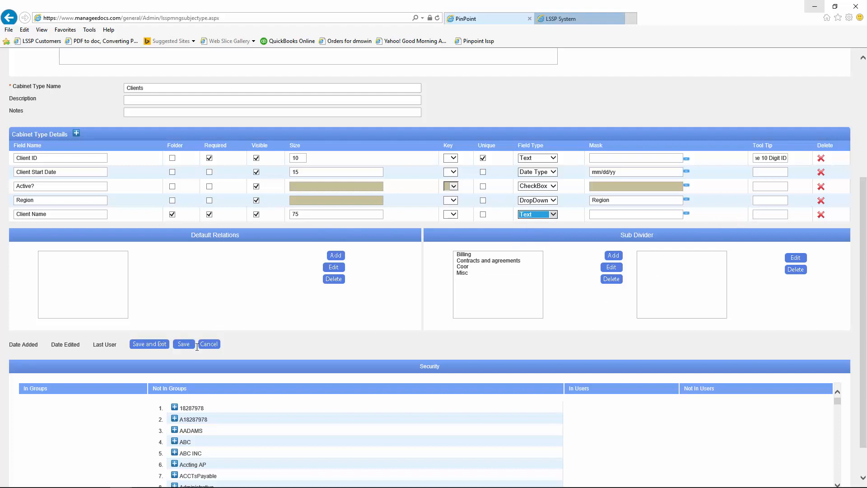
click(153, 345)
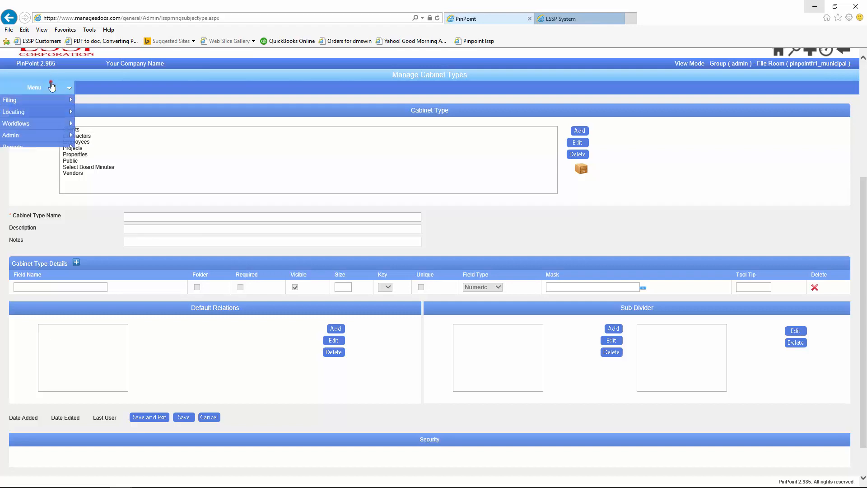
Step: Browse the default cabinet folders and start adding a document to the Clients cabinet
mouse_move(45, 90)
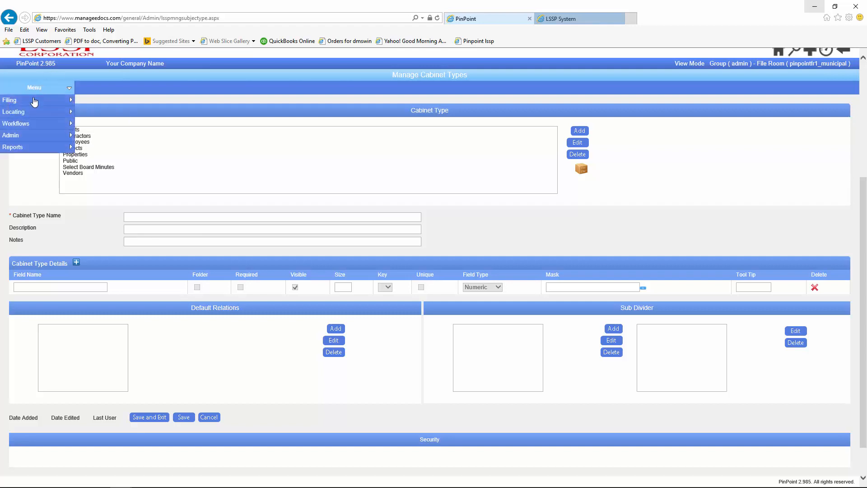
mouse_move(54, 111)
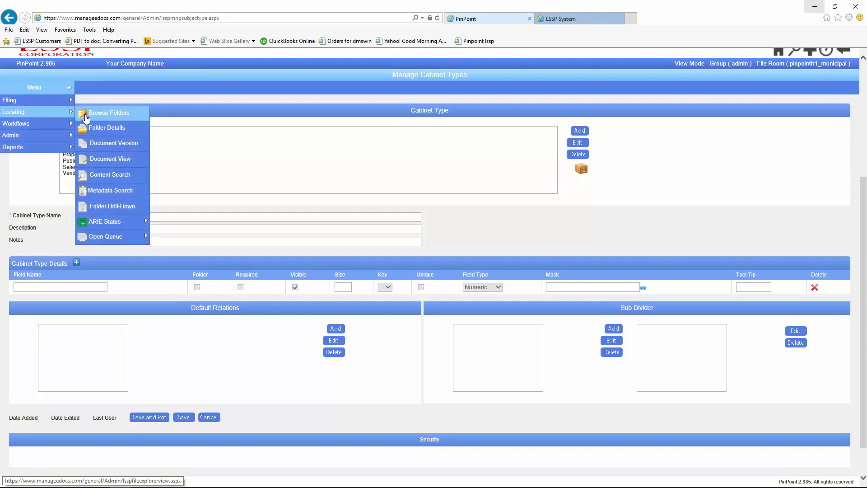
click(86, 116)
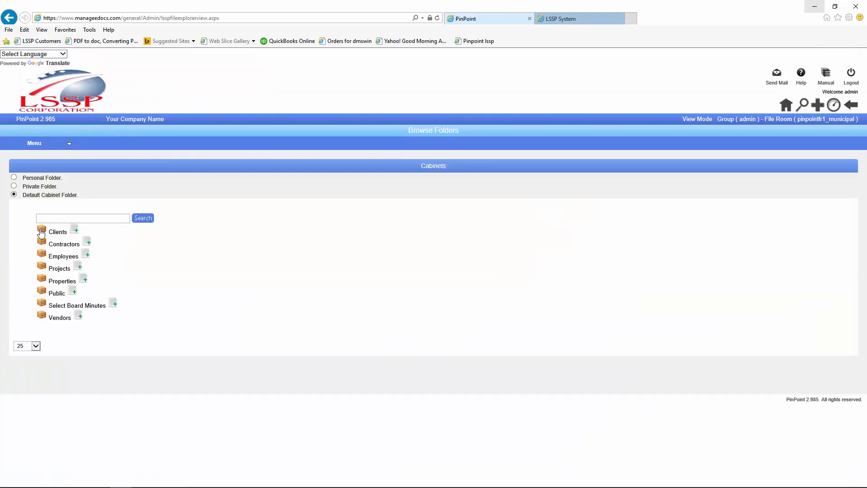
click(74, 231)
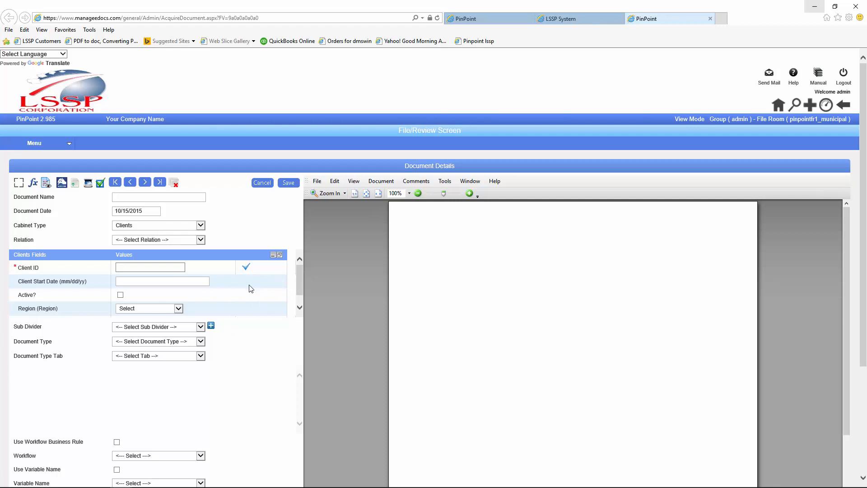
Step: Examine the Clients fields on the new document form and the existing folder selection for Client Name
click(149, 266)
drag(300, 277, 302, 301)
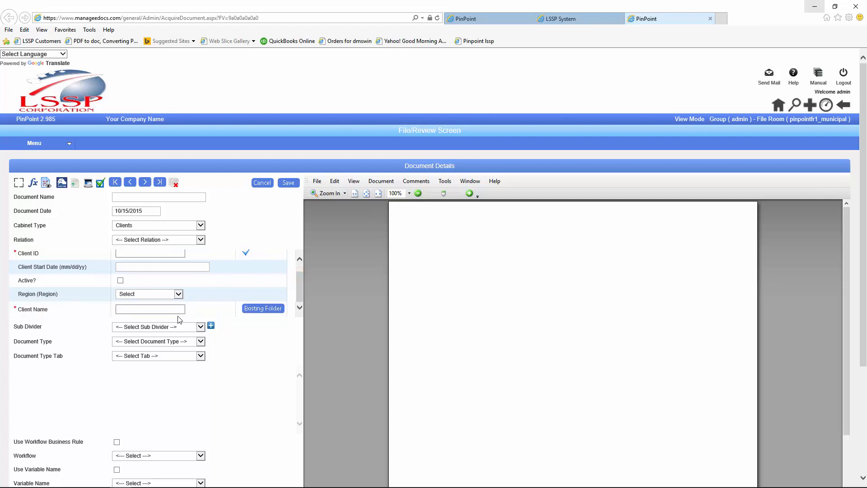
click(260, 309)
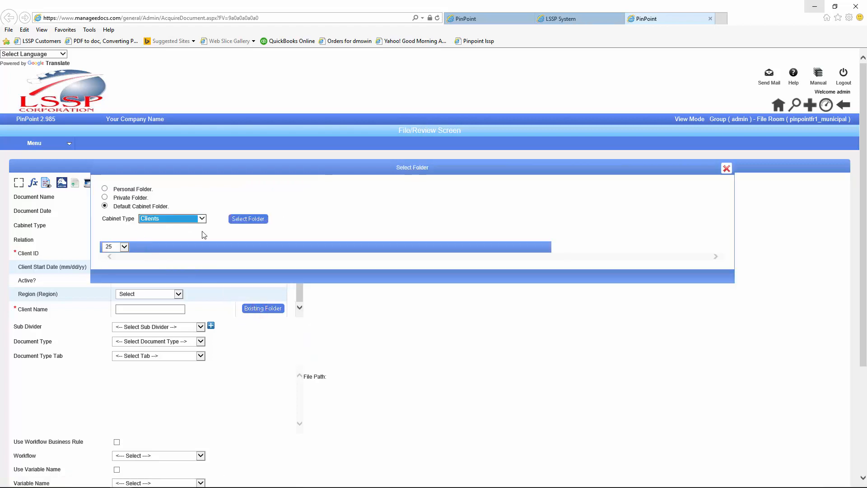
click(726, 168)
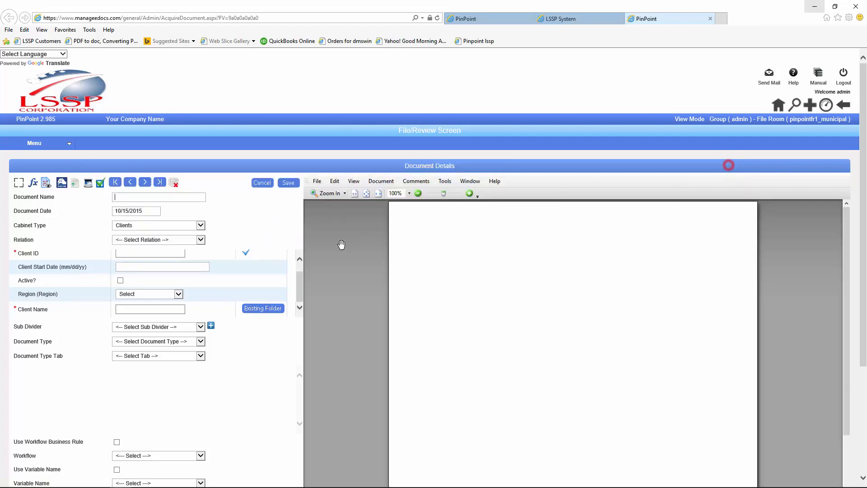
Step: Fill the Client ID by searching the Vendors cabinet by Vendor Name and choosing Prairie Technology
scroll(177, 269, up, 1)
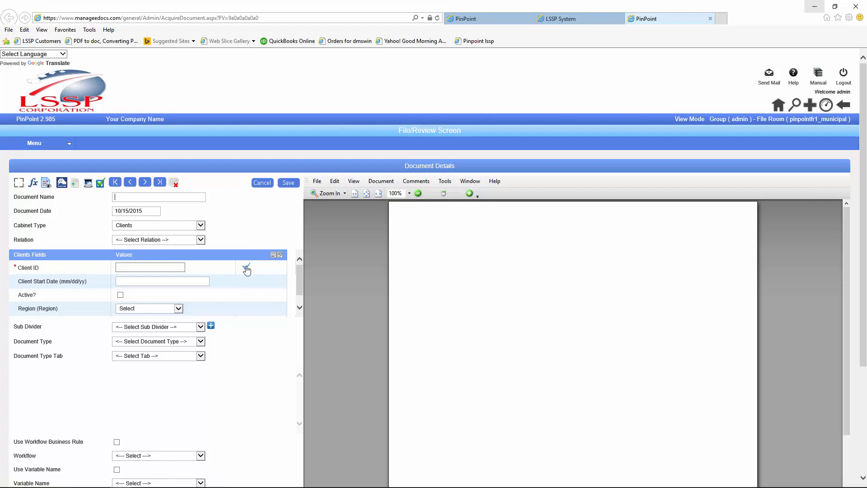
click(245, 268)
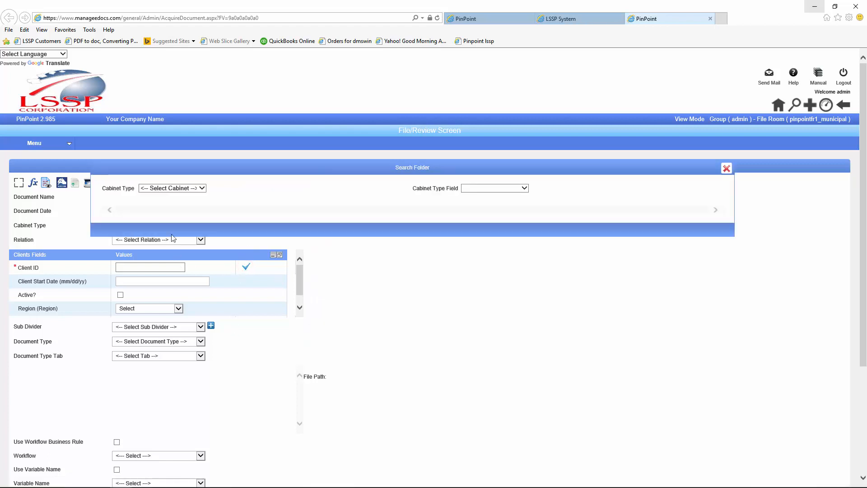
click(202, 188)
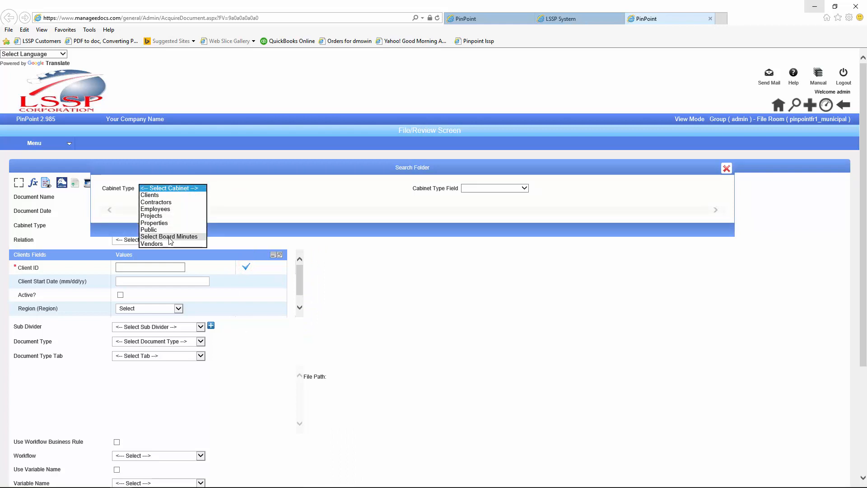
click(165, 240)
click(524, 188)
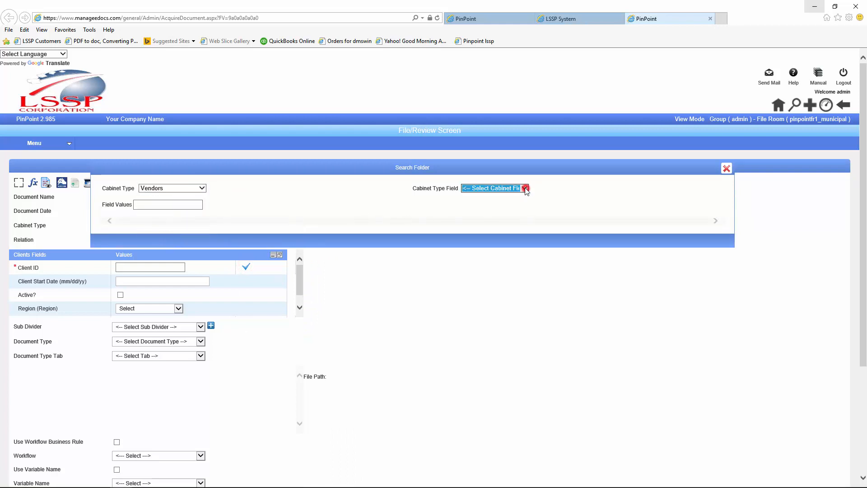
click(494, 197)
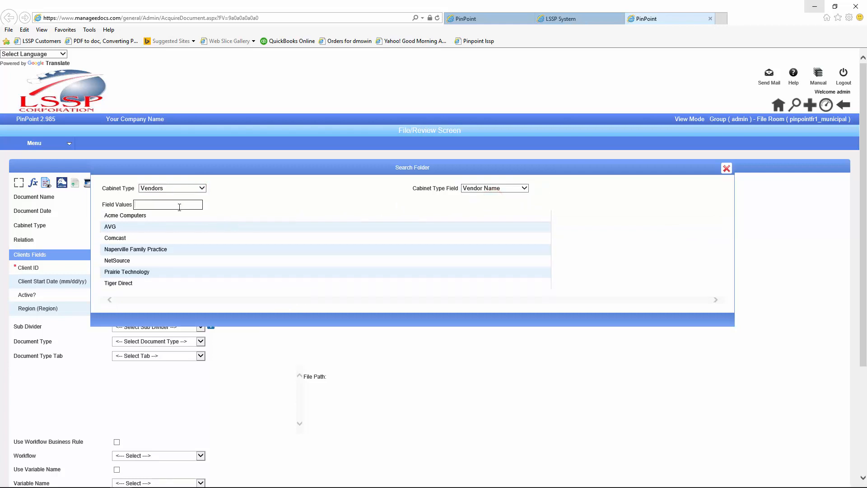
click(127, 272)
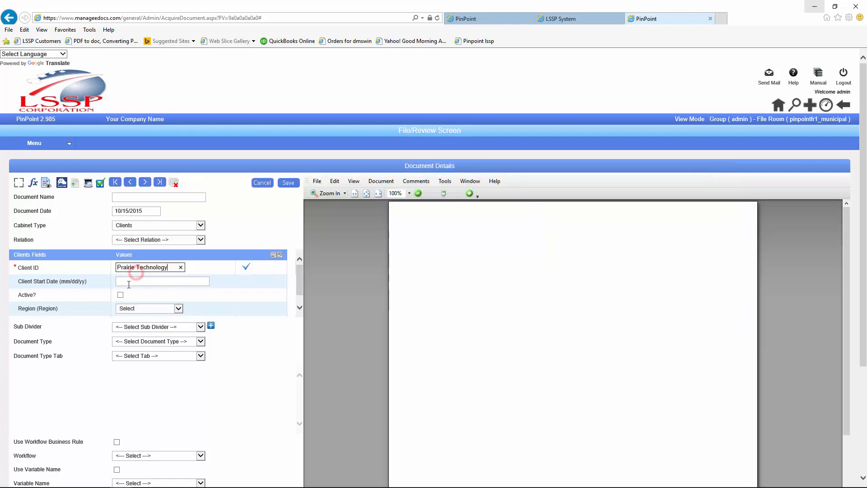
Step: Replace the Client ID with the client's ID number and set the Client Start Date to 10/15/2015
click(171, 267)
triple_click(168, 267)
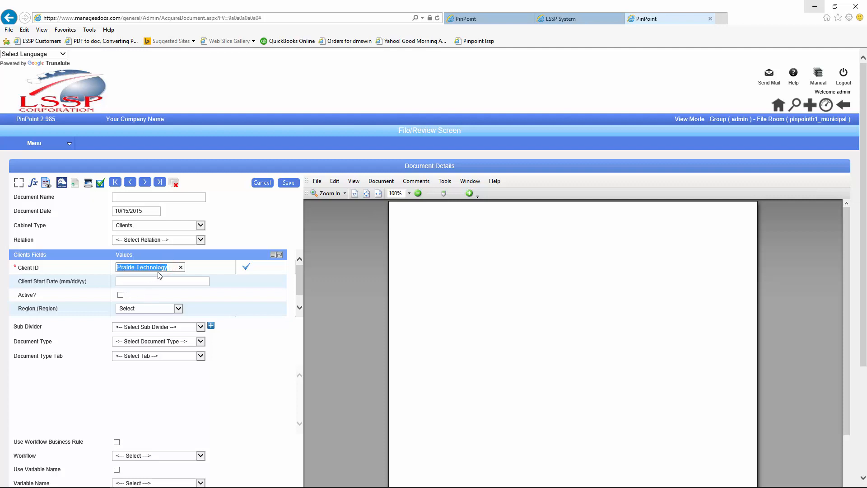
text(434345566)
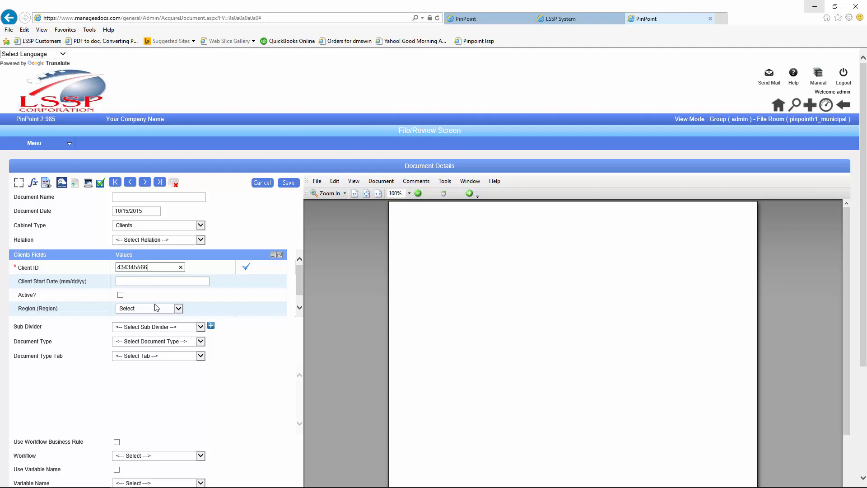
click(145, 282)
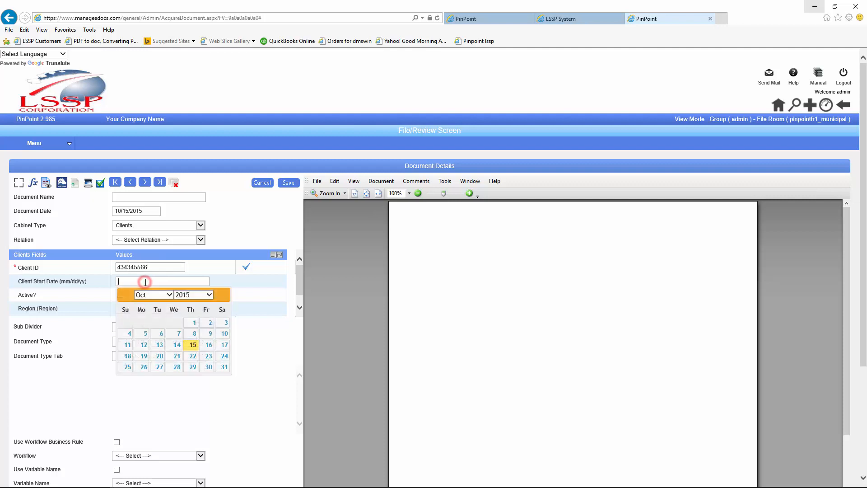
click(192, 344)
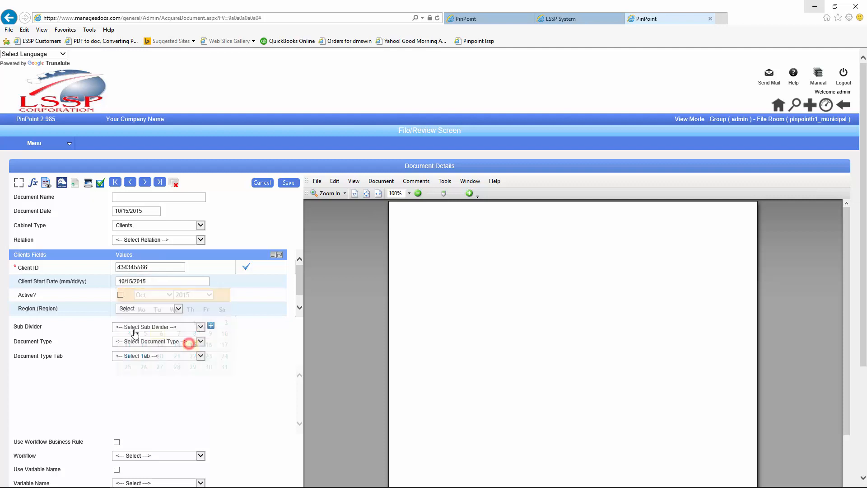
Step: Mark the client as active in the North region and enter Acme as the Client Name
click(120, 295)
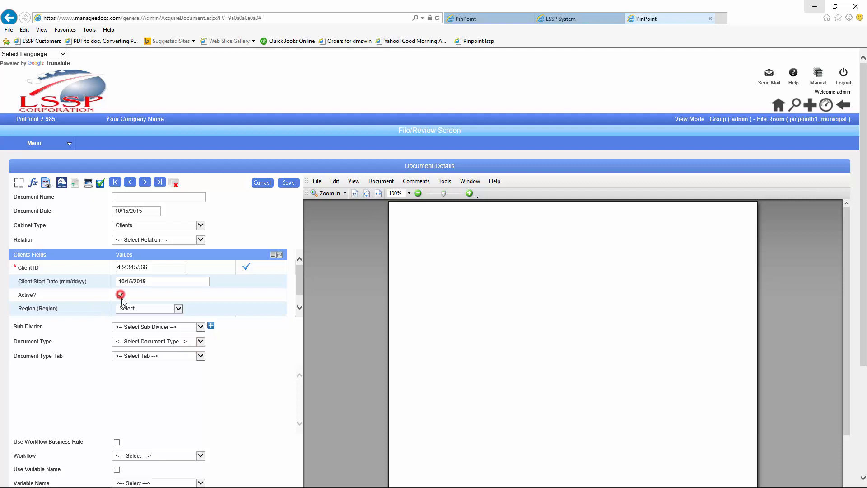
click(178, 309)
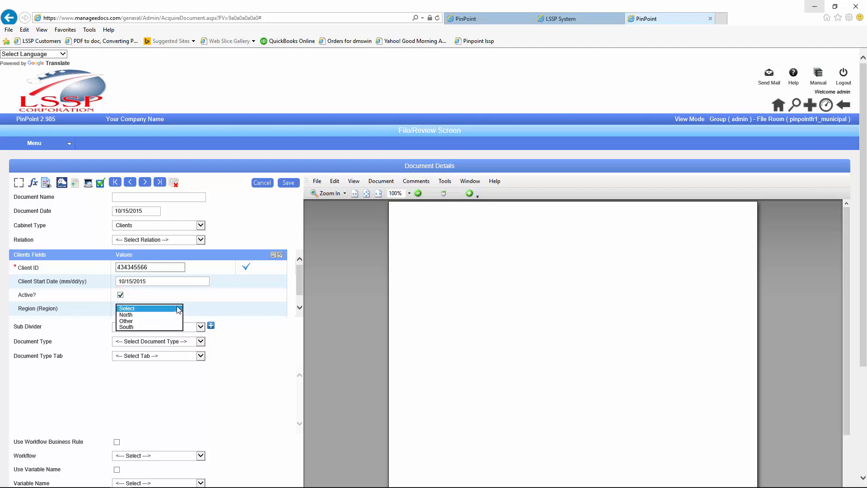
click(135, 315)
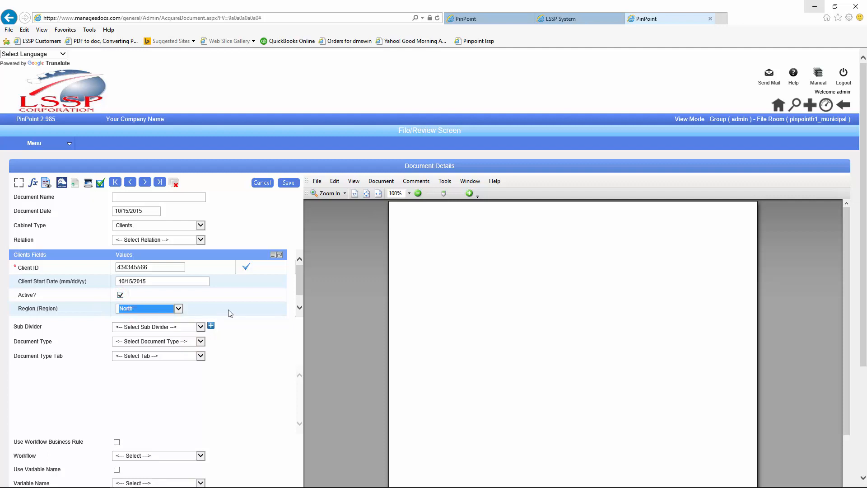
click(300, 309)
click(139, 310)
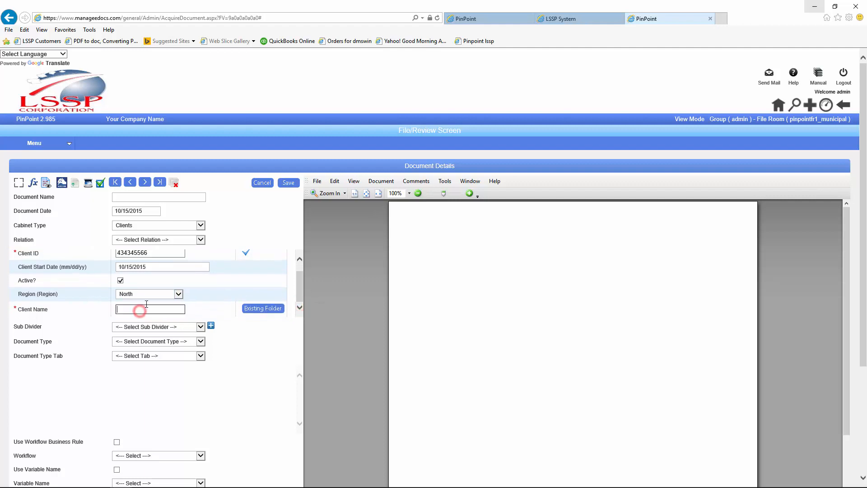
text(Acme)
Step: Check the available sub dividers and try to add a new one named Partner Info
click(200, 326)
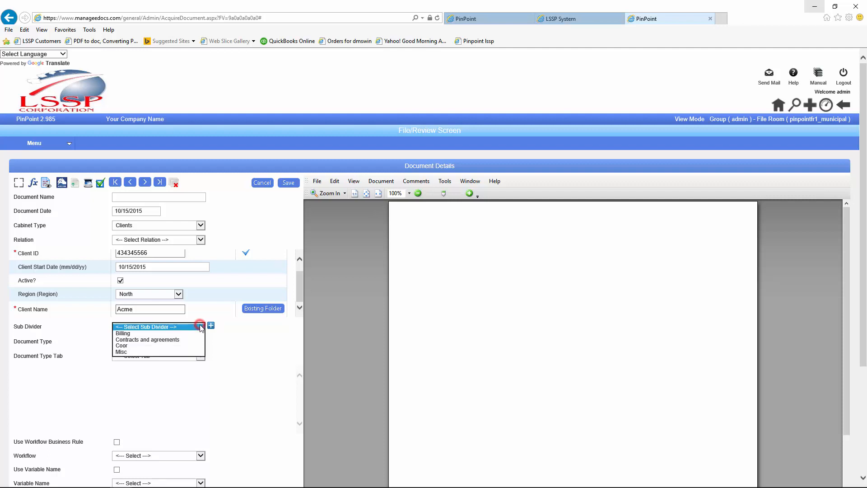
click(149, 384)
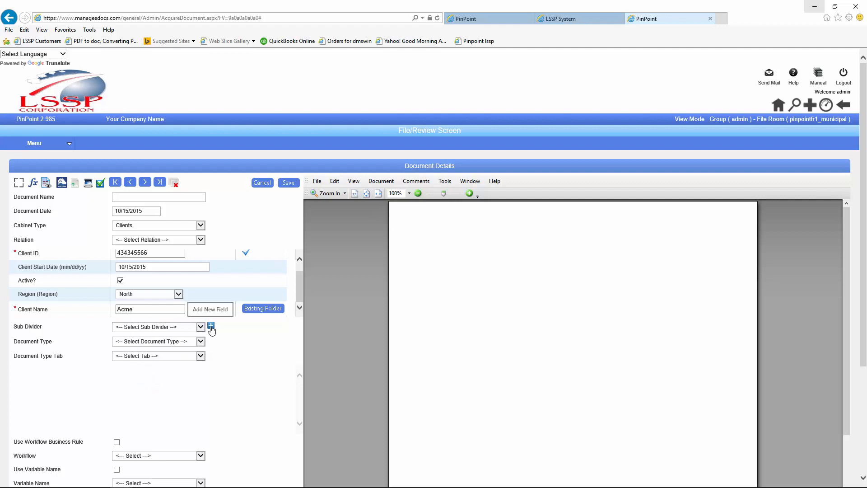
click(211, 326)
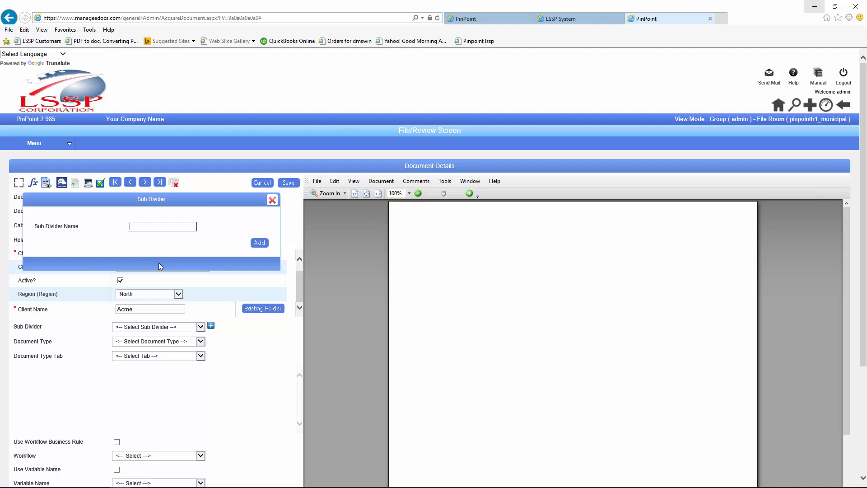
text(Partner Info)
click(259, 243)
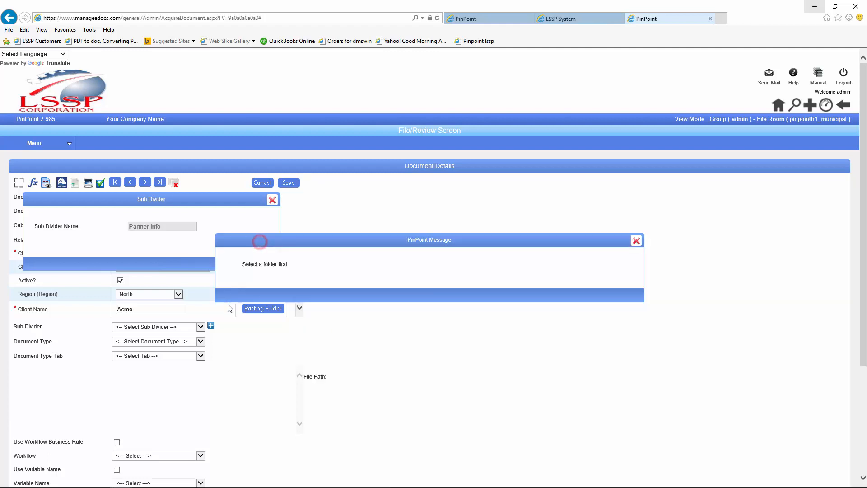
click(637, 240)
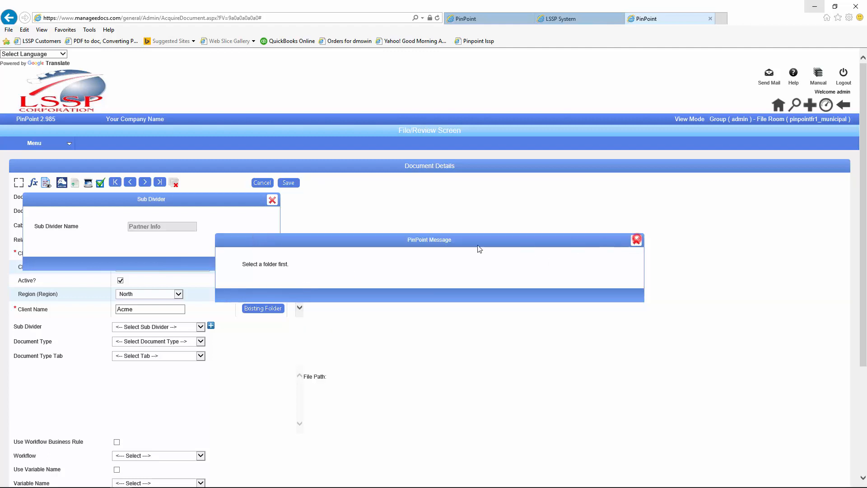
click(273, 199)
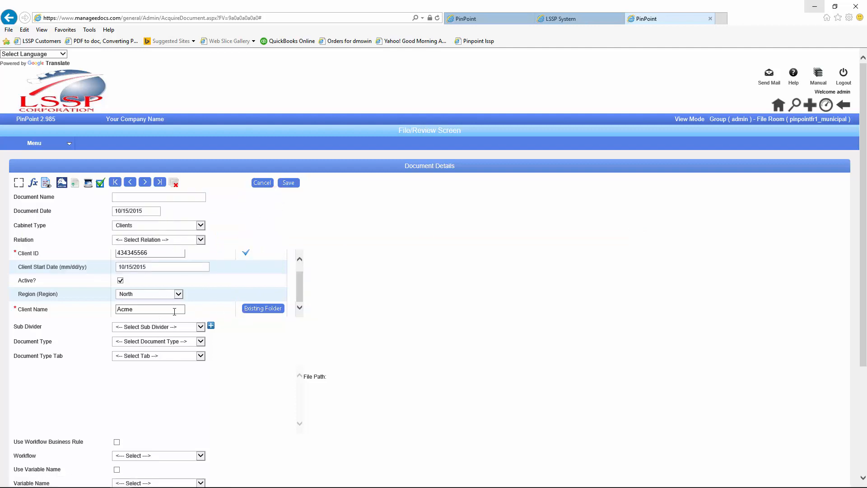
Step: Assign the document to the Billing sub divider with the document type Public Documents
click(200, 327)
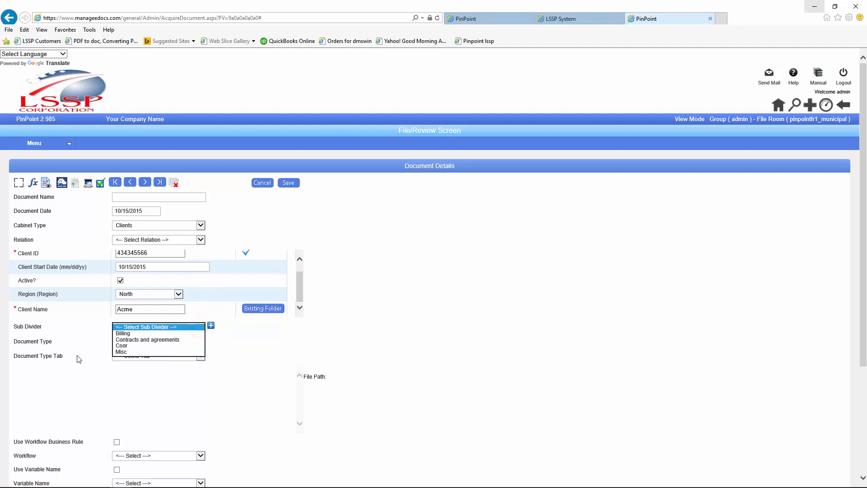
click(123, 334)
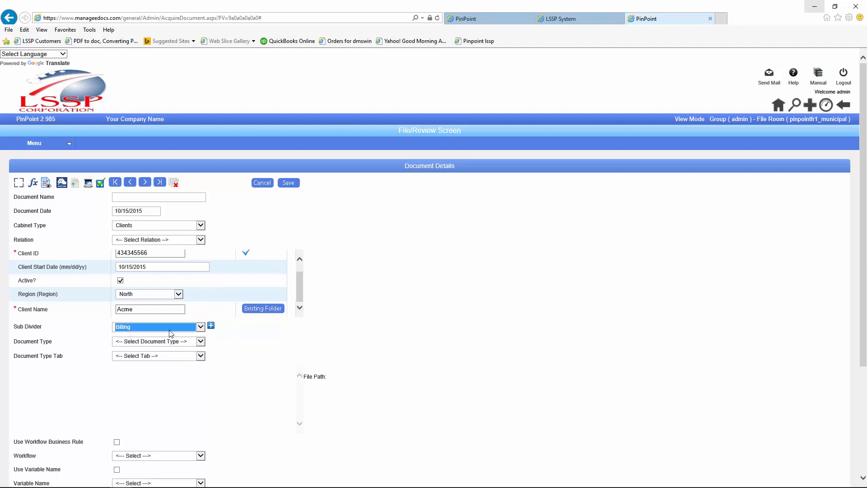
click(201, 341)
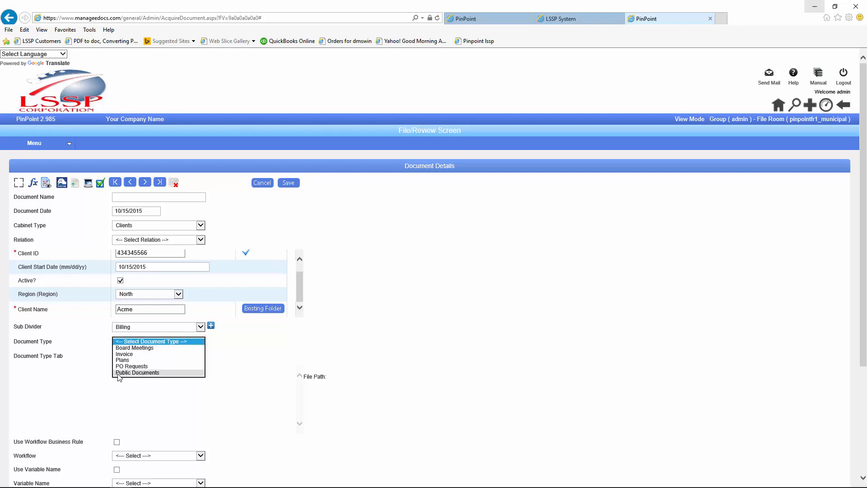
click(118, 372)
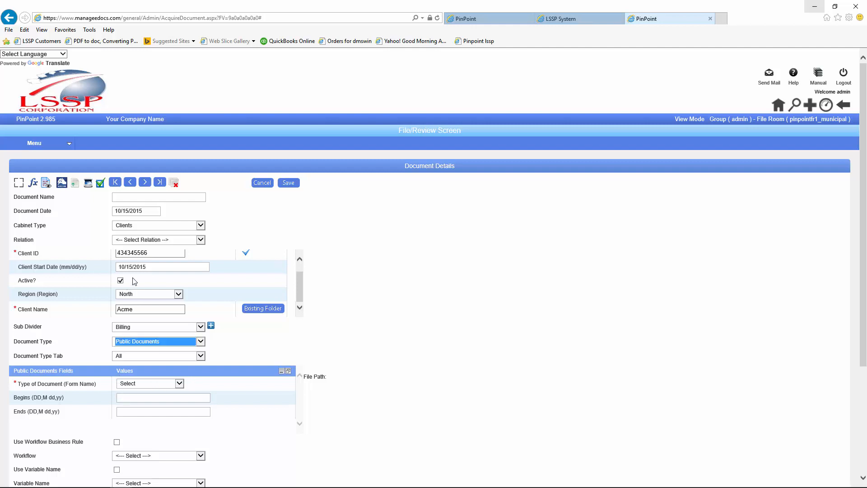
Step: Set the Type of Document to Building Permit and the Begins date to Thursday, Oct 15, 2015
scroll(134, 281, up, 1)
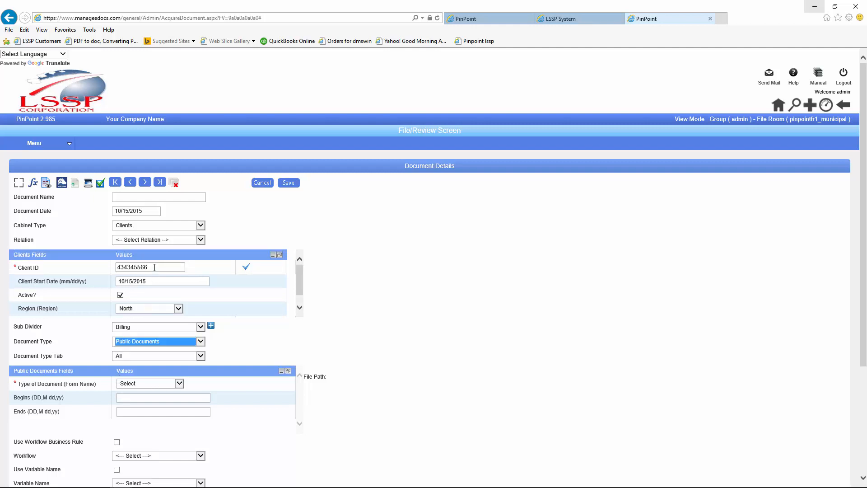
mouse_move(31, 270)
scroll(31, 307, down, 1)
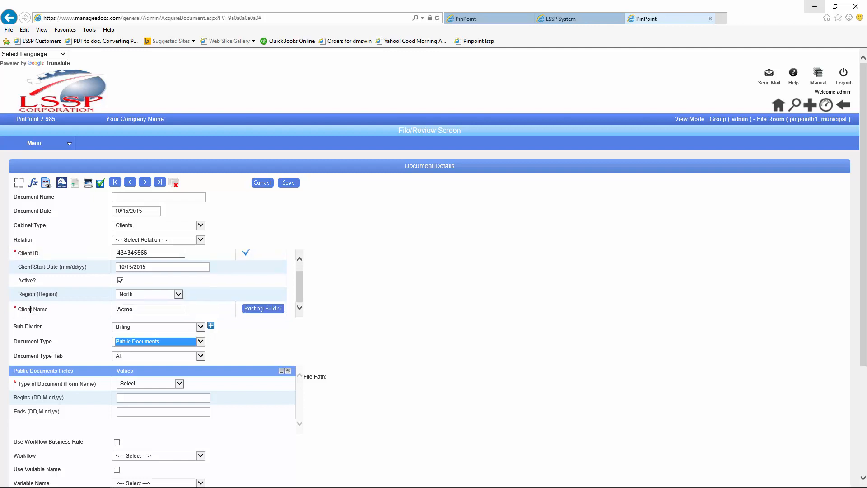
scroll(38, 281, up, 1)
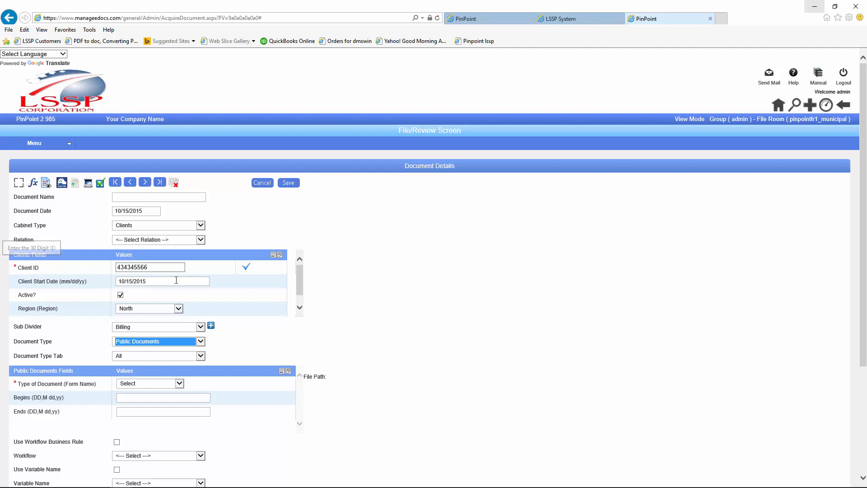
scroll(281, 333, down, 3)
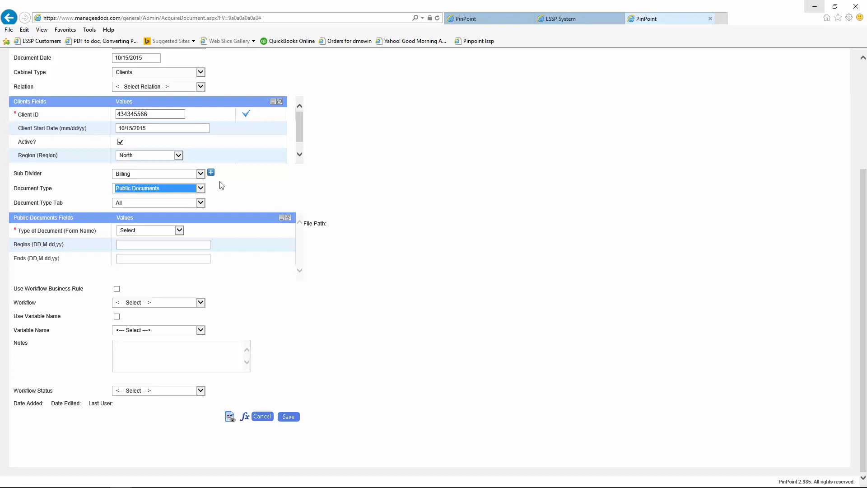
drag(299, 134, 299, 145)
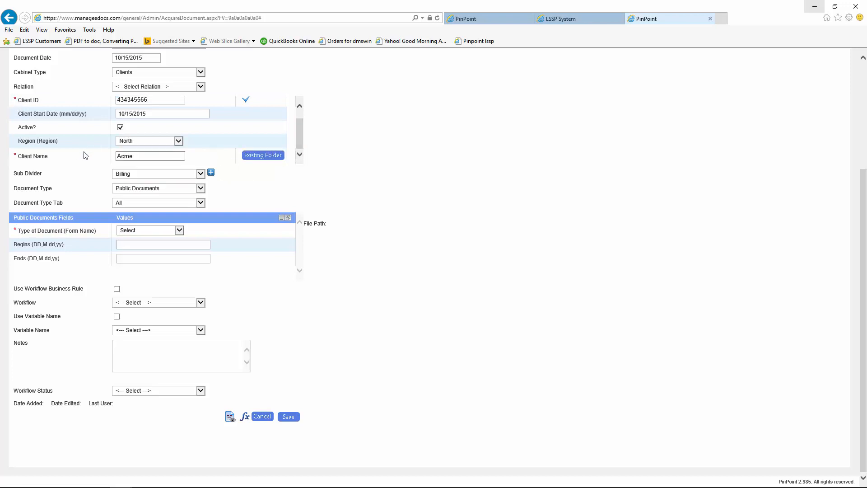
click(180, 230)
click(150, 237)
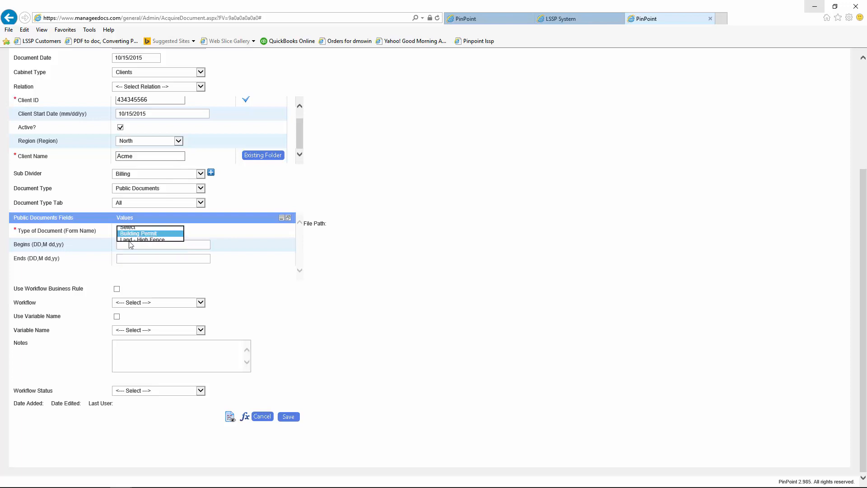
click(130, 243)
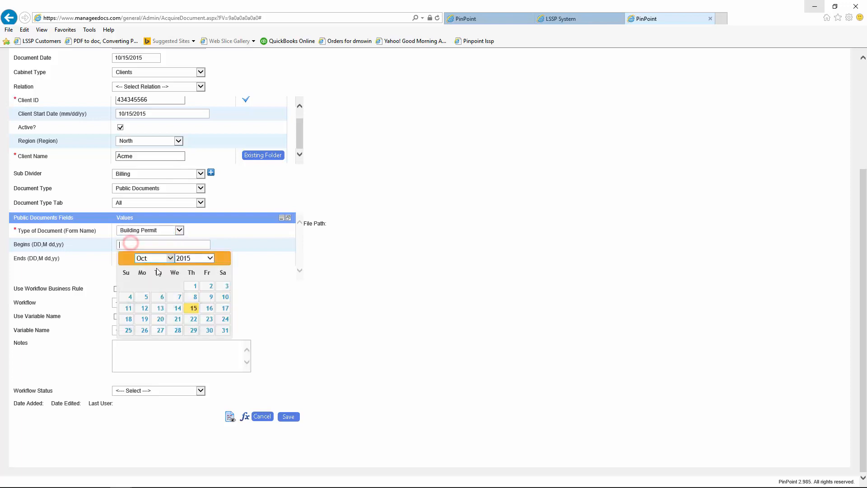
click(194, 308)
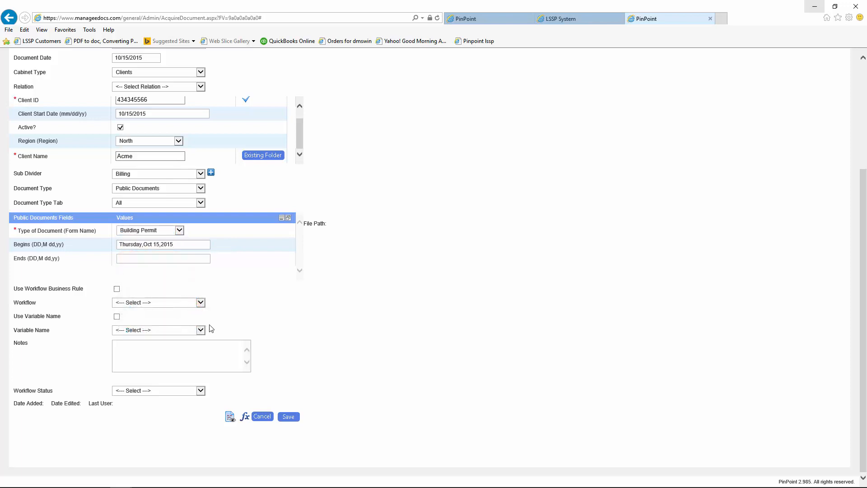
Step: Try to save the new Clients document and return to its Document Name field
click(288, 415)
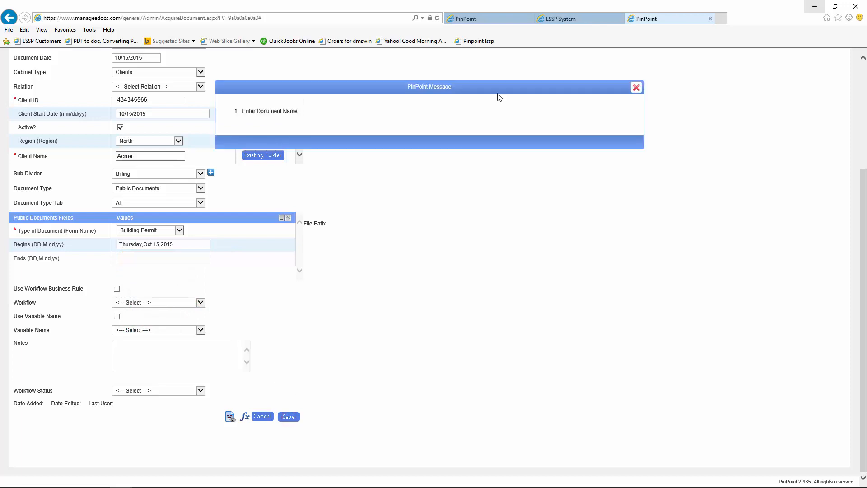
click(636, 87)
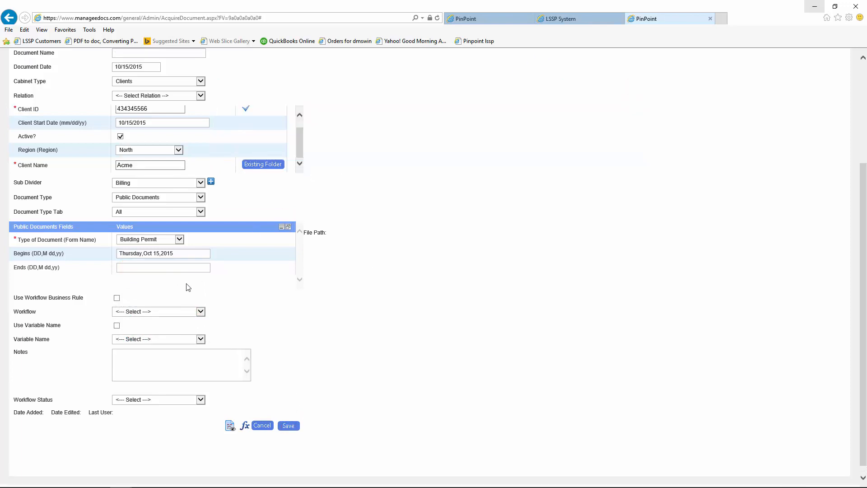
click(200, 340)
click(215, 331)
scroll(211, 303, up, 4)
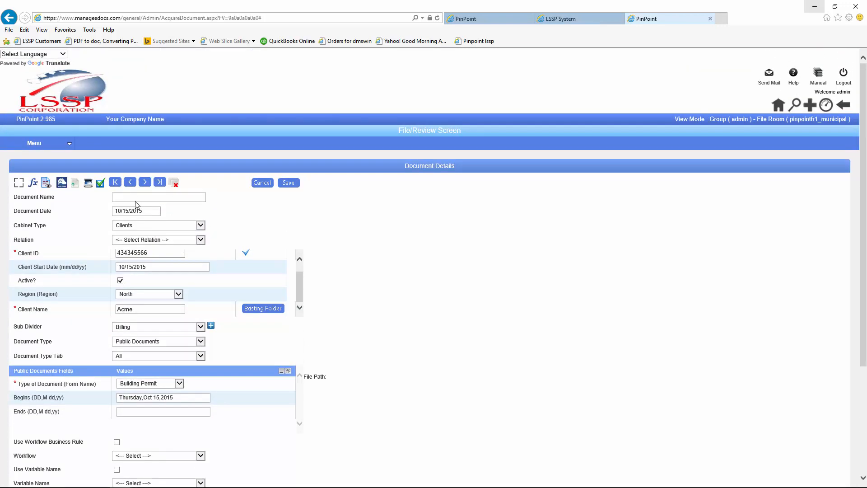
Step: Name the document New Doc and save it to the Clients cabinet
click(136, 198)
text(New Doc)
click(289, 183)
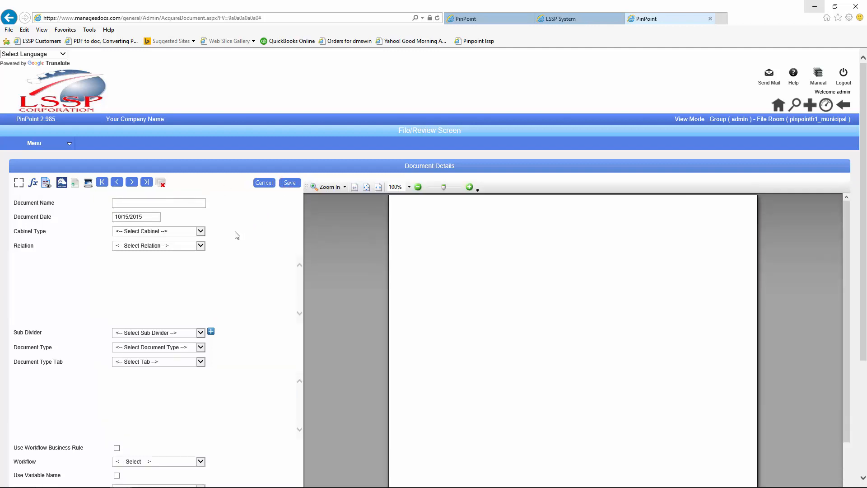
Step: Browse the cabinet folders to the documents filed under Clients, Acme, Billing
click(42, 145)
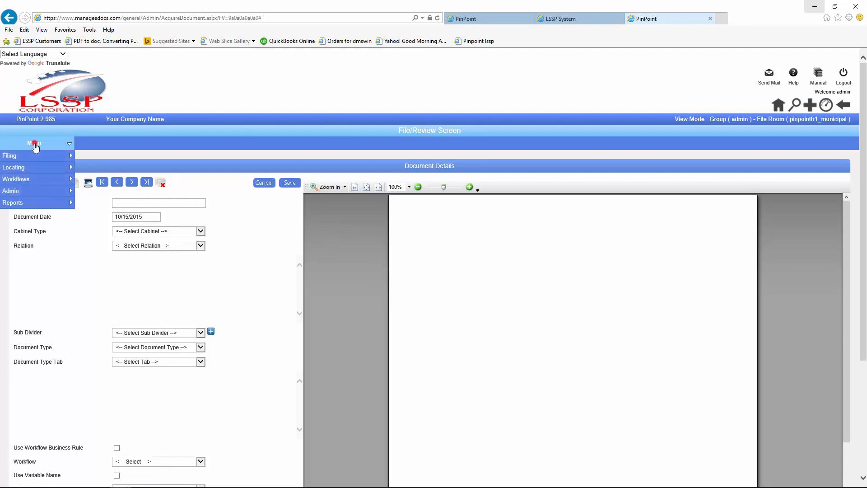
mouse_move(28, 167)
click(86, 169)
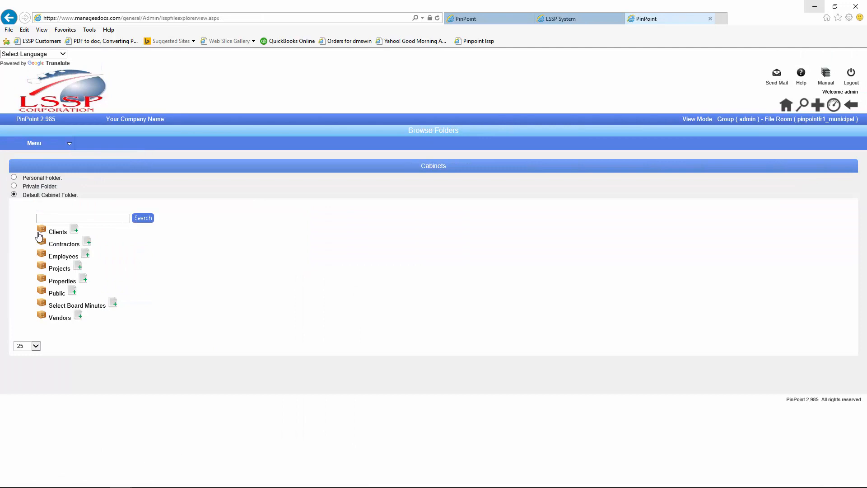
click(41, 229)
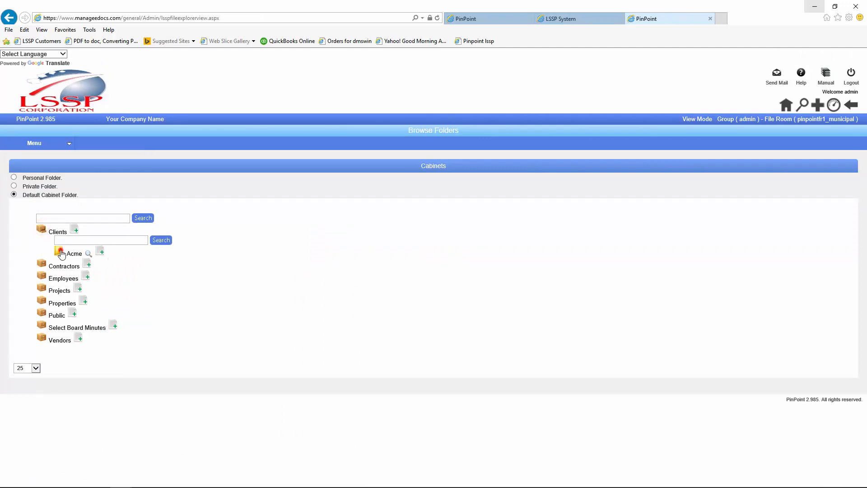
click(59, 251)
click(77, 275)
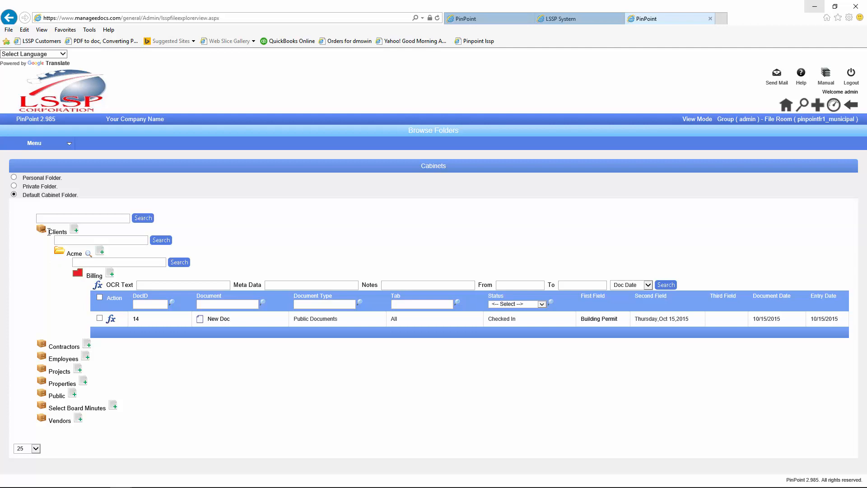
Step: Look up the folders of the Clients cabinet type on the Folder Details screen
click(32, 144)
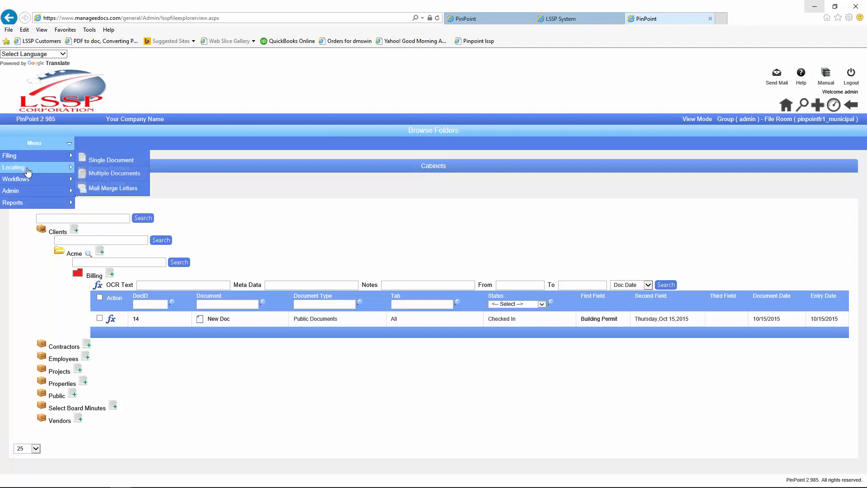
mouse_move(27, 169)
click(135, 183)
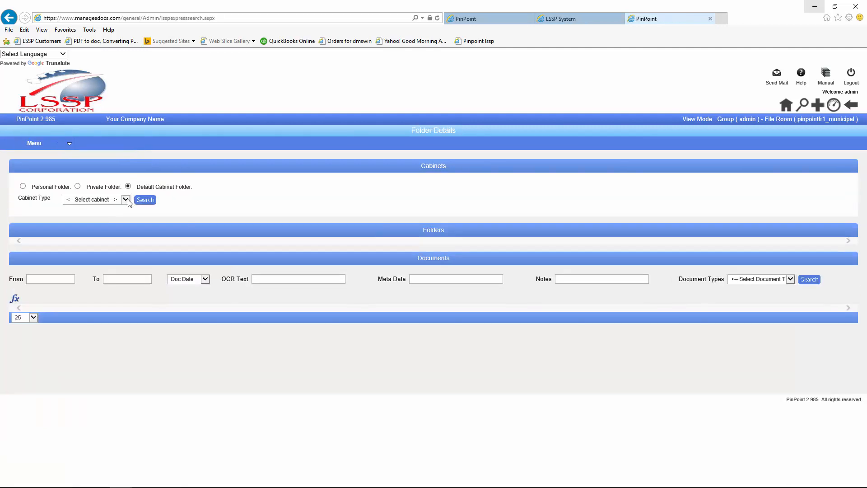
click(126, 200)
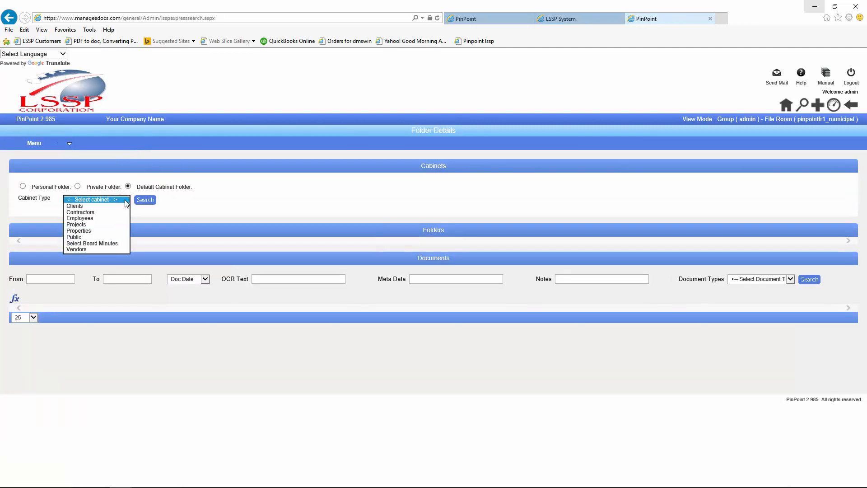
click(88, 204)
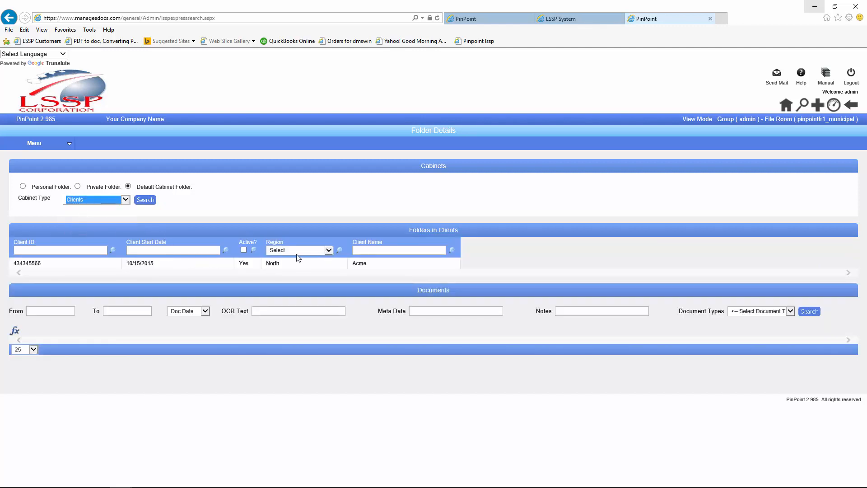
Step: Check the Region filter options and list the documents in the Acme client folder
click(329, 250)
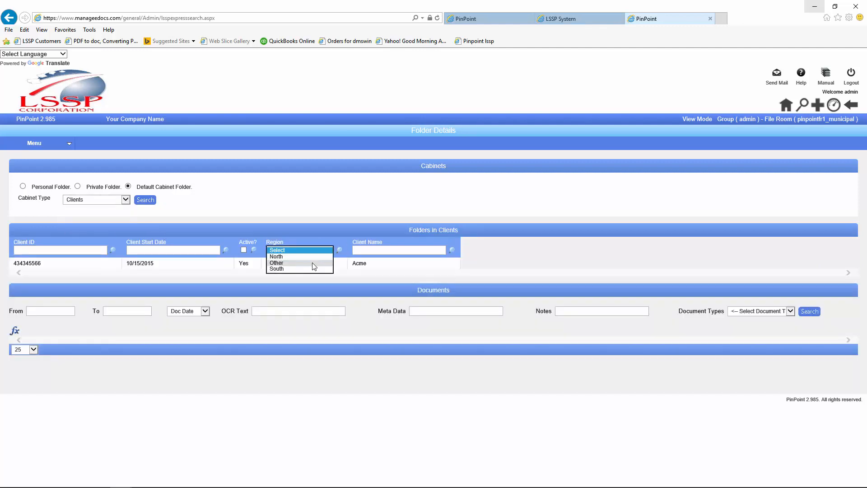
click(308, 213)
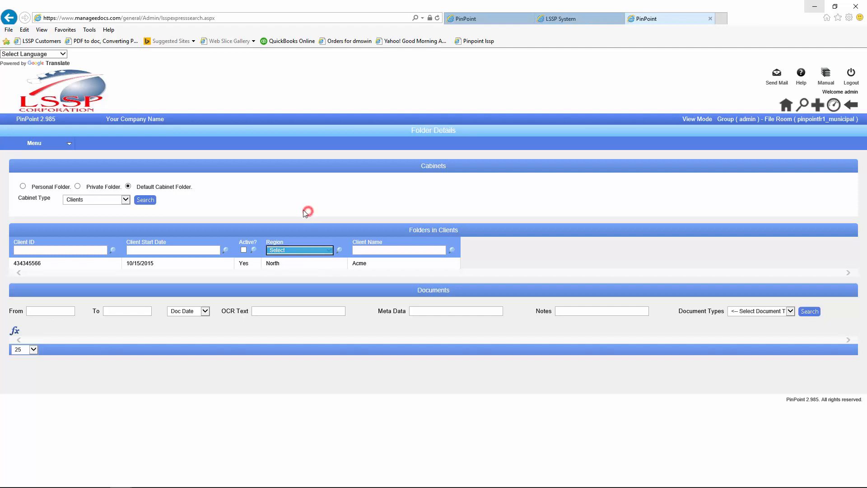
click(36, 264)
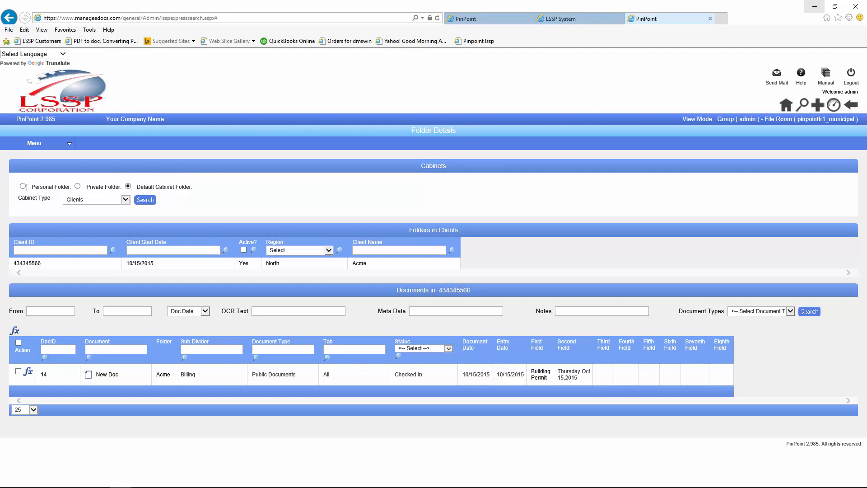
click(370, 208)
Step: Go to the Manage Document Types page in the admin setup
click(35, 144)
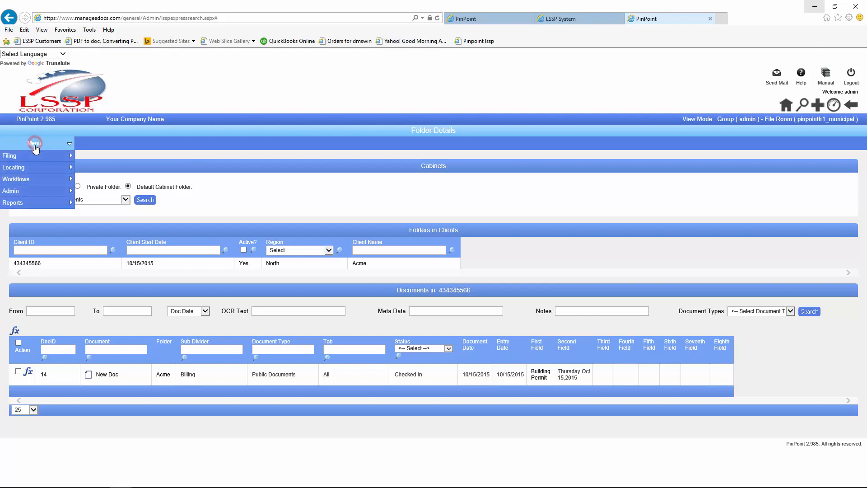
mouse_move(32, 192)
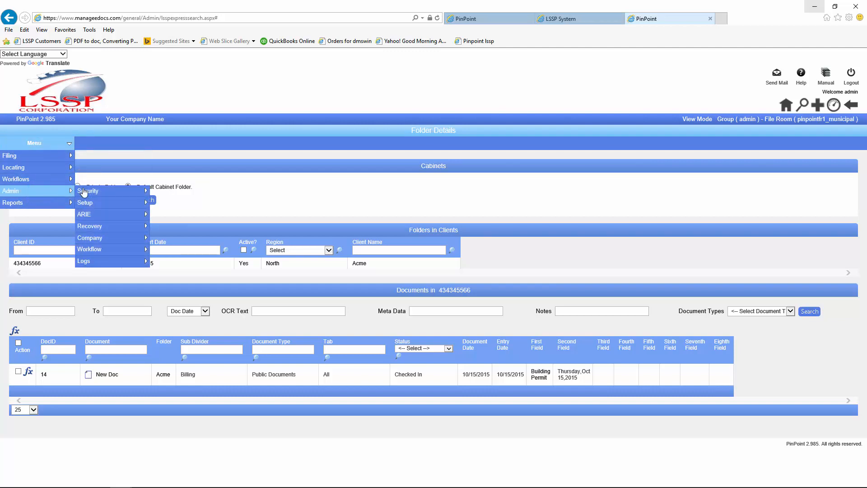
mouse_move(126, 202)
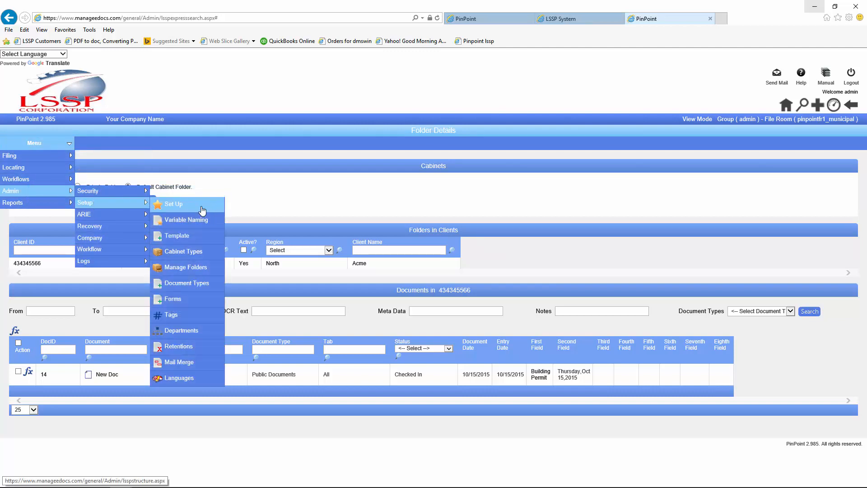
click(189, 287)
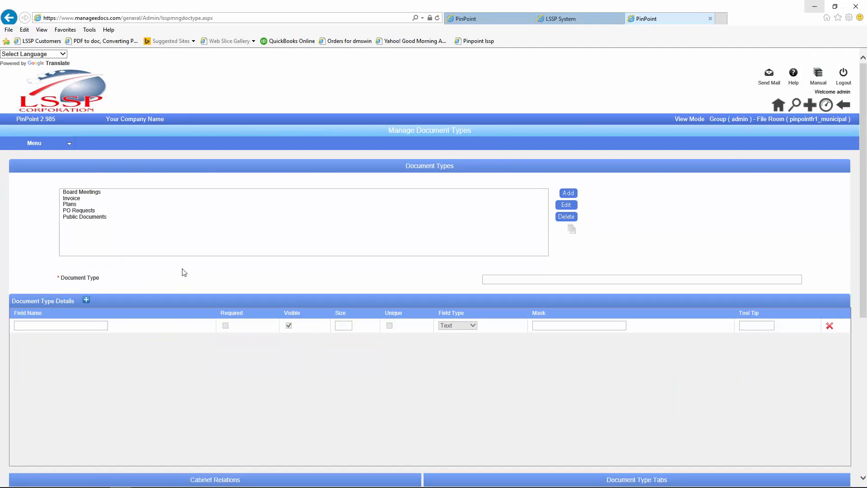
click(65, 201)
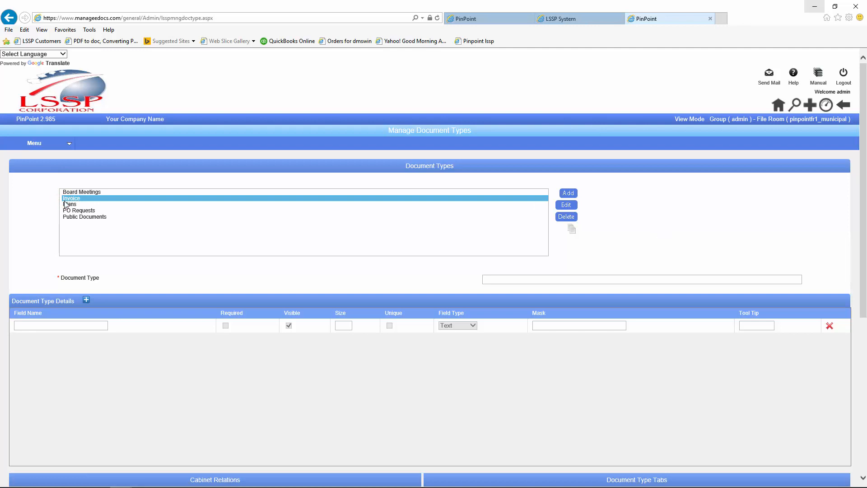
click(572, 230)
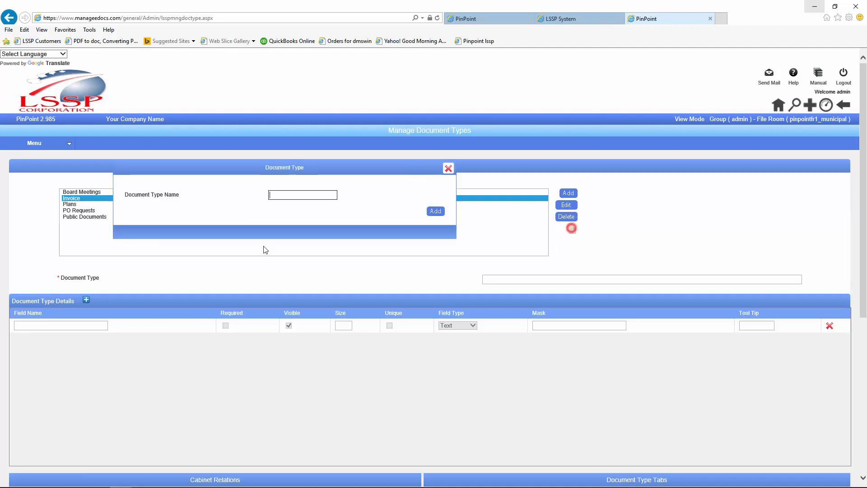
click(449, 168)
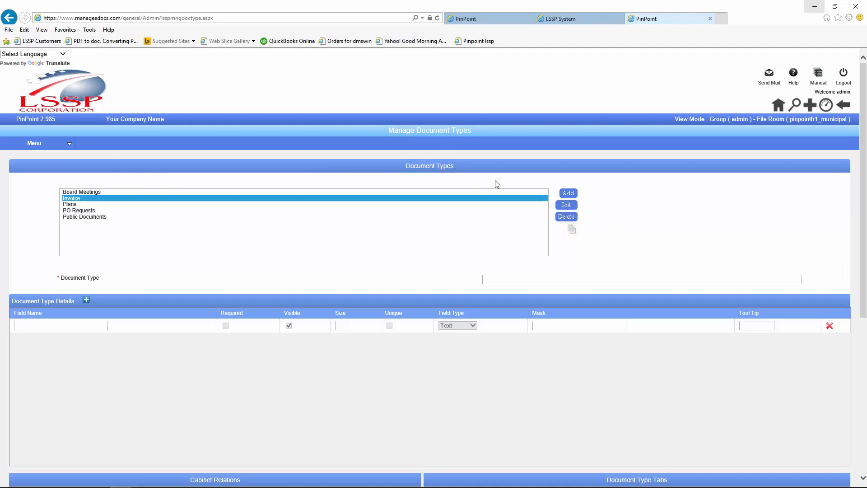
Step: Start a new document type named Client Contract
click(564, 194)
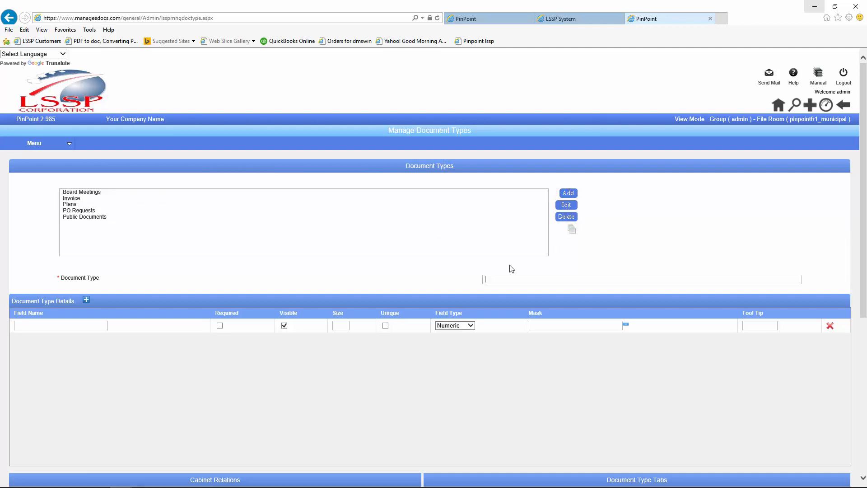
text(CLient Contract)
click(492, 278)
Step: Name the first detail field Execution Date, make it required and set its size to 15
text(Exc)
key(BackSpace)
key(BackSpace)
key(BackSpace)
text(Execution Date)
click(220, 326)
click(341, 326)
text(15)
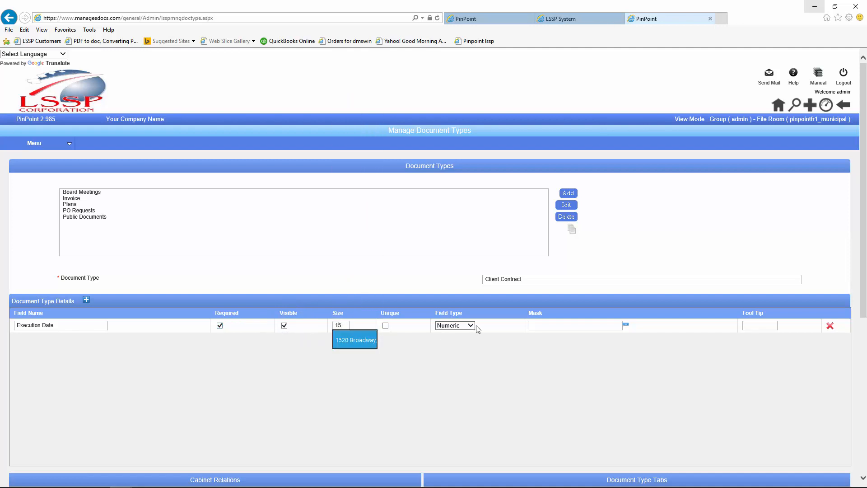
Step: Set the Execution Date field to Date Type with the mm/dd/yy mask
click(472, 327)
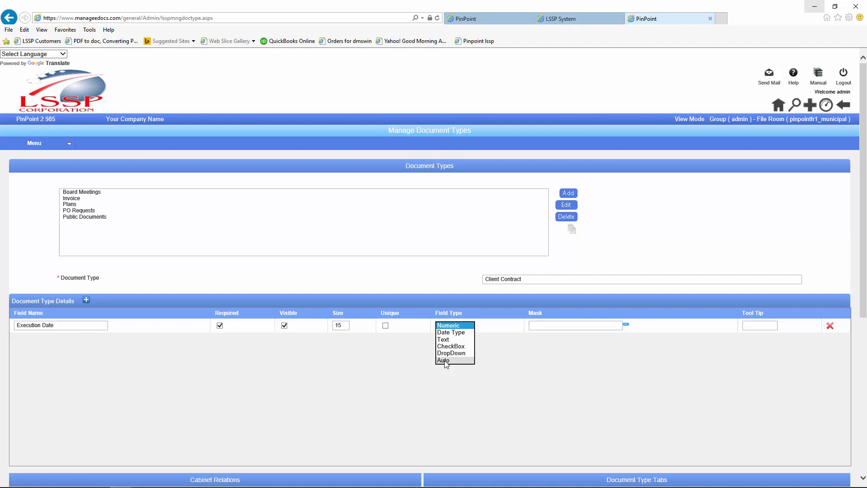
click(447, 333)
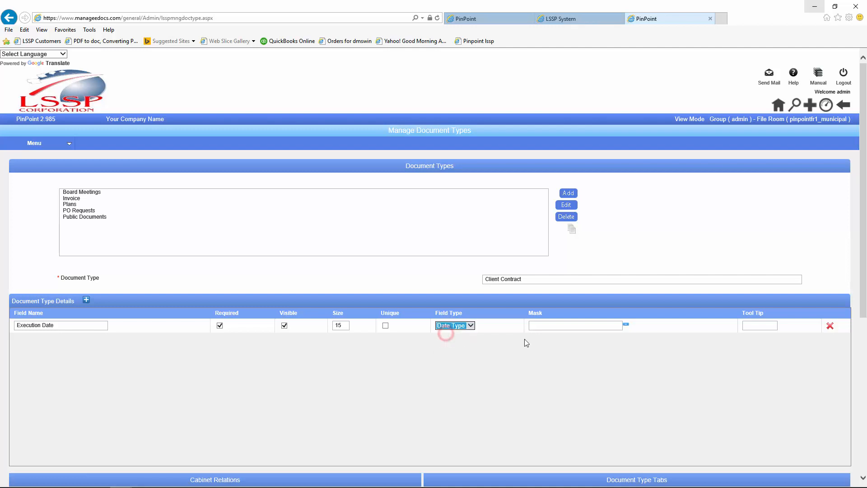
click(626, 324)
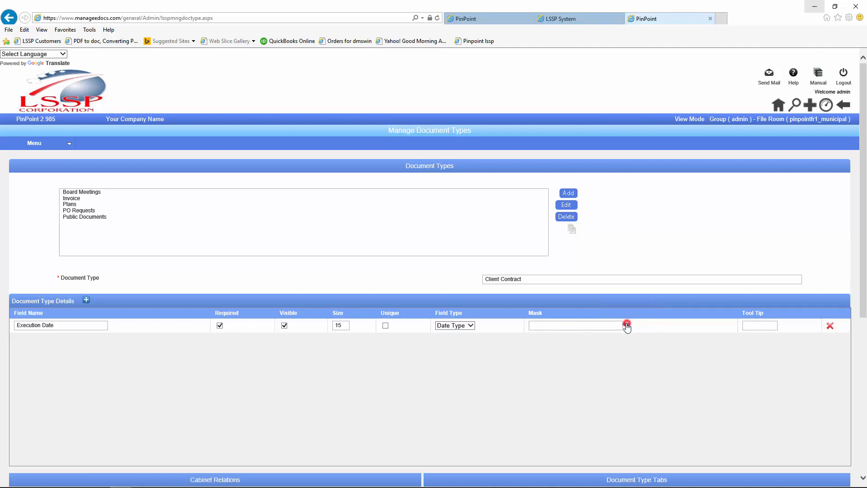
click(262, 226)
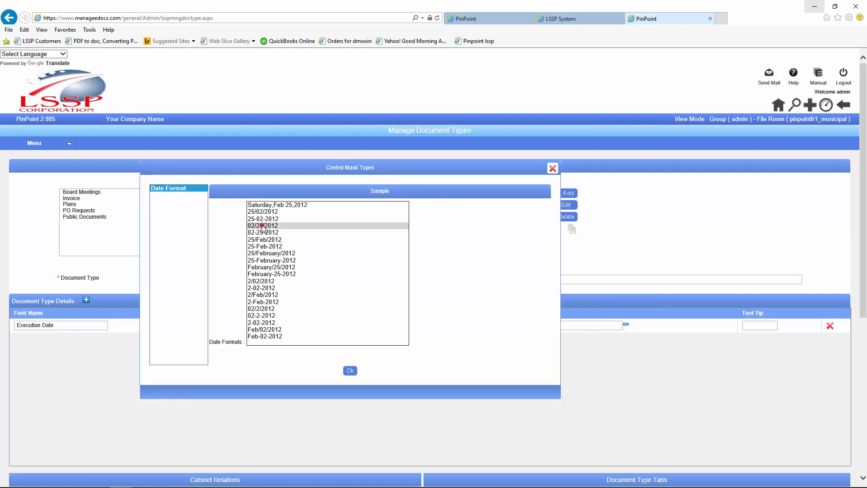
click(350, 371)
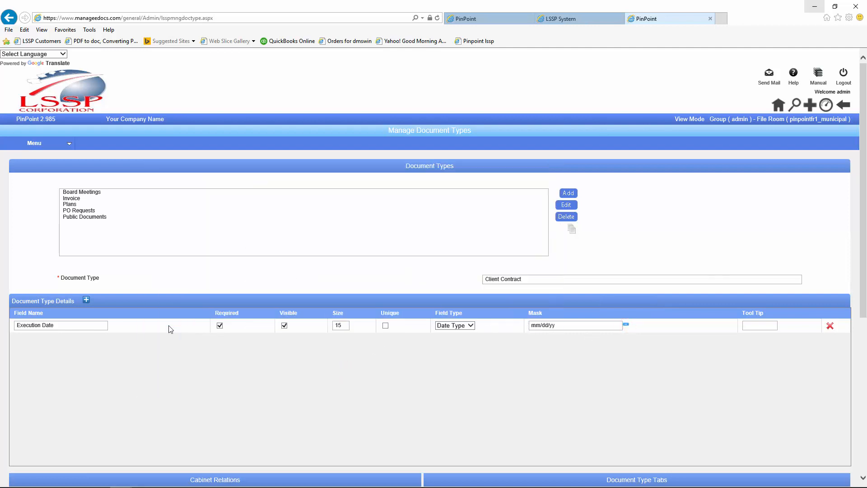
Step: Add a second detail field named Witness with size 75 and field type Text
click(86, 301)
click(106, 341)
text(Witness)
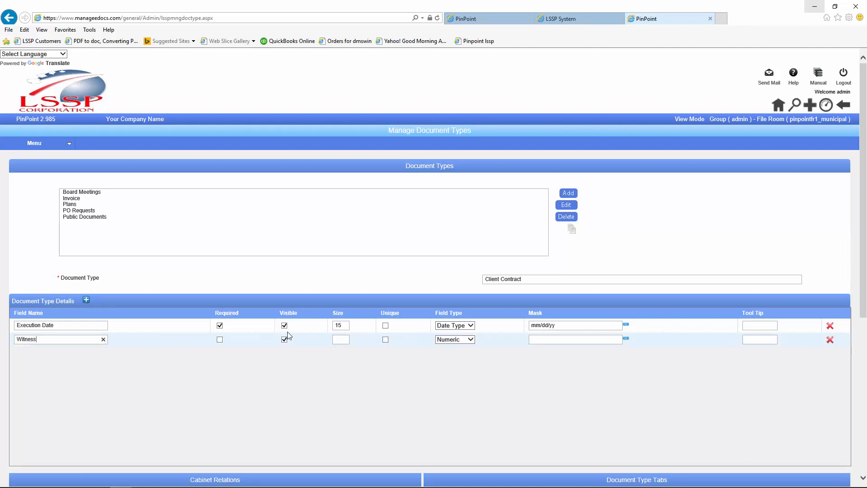
click(343, 342)
text(75)
click(472, 343)
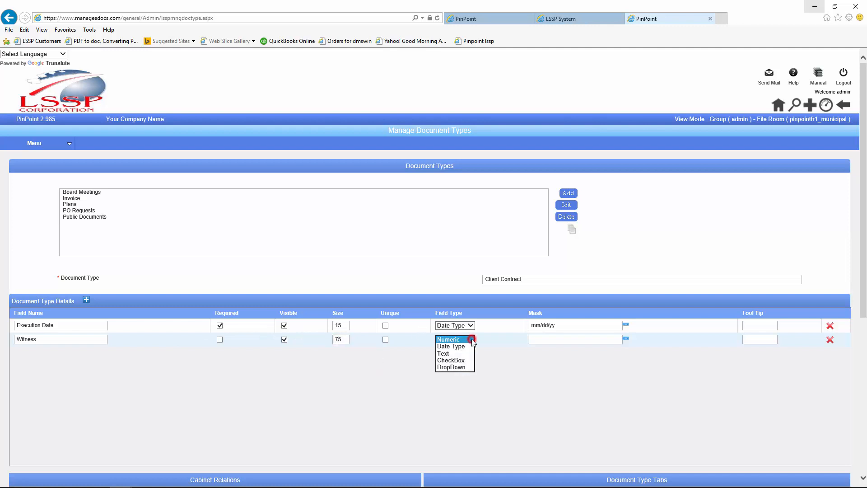
click(459, 359)
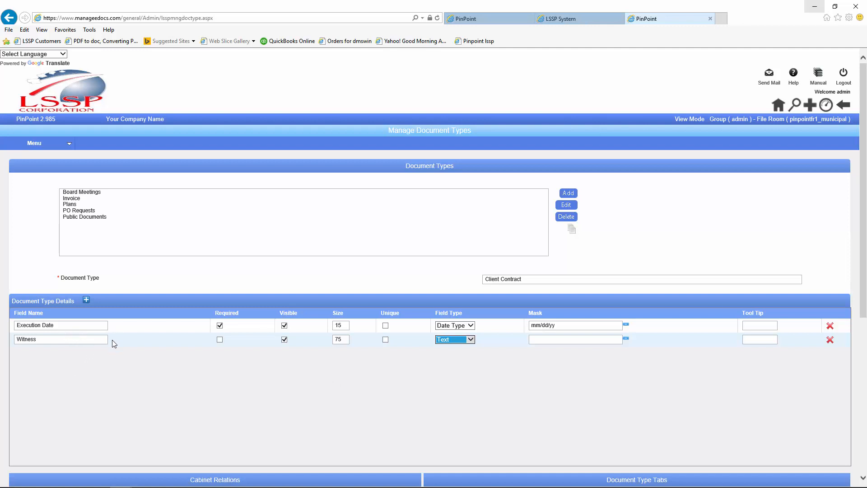
click(107, 385)
Step: Add a document type tab named All to the Client Contract document type
scroll(108, 385, down, 5)
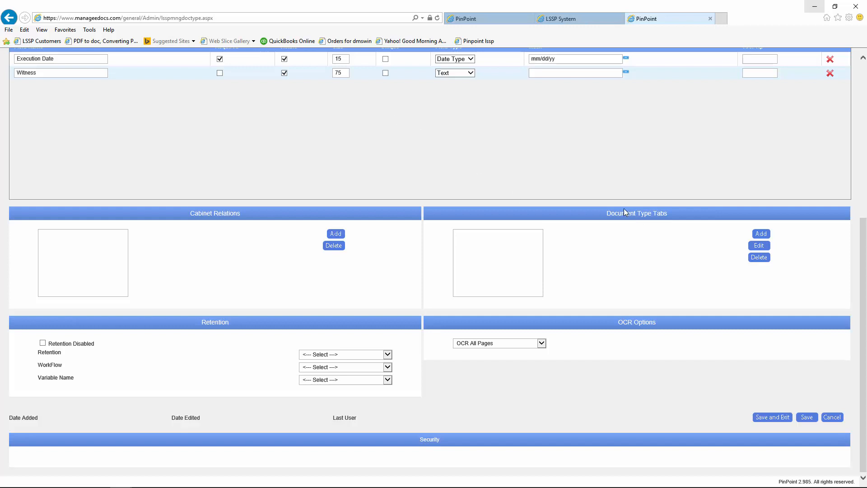
click(762, 235)
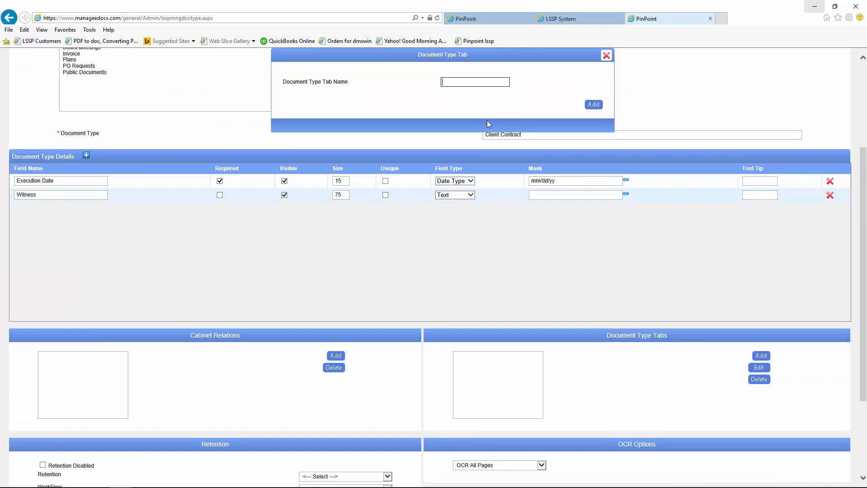
text(All)
click(594, 105)
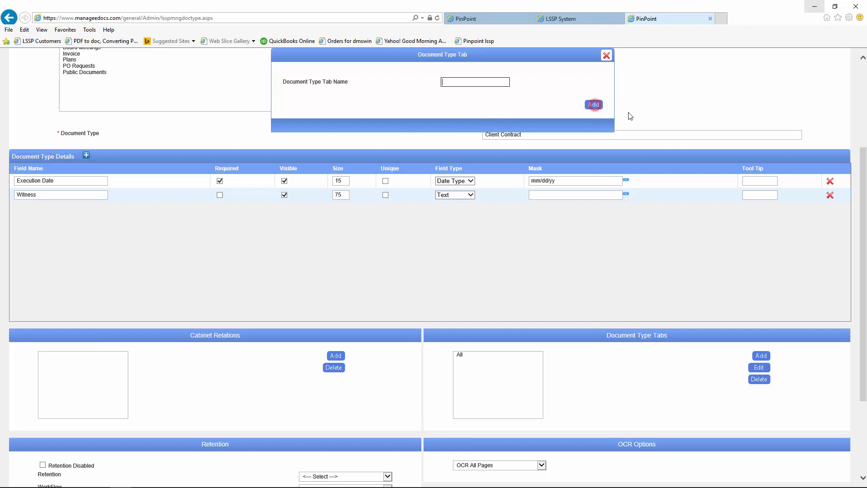
click(607, 56)
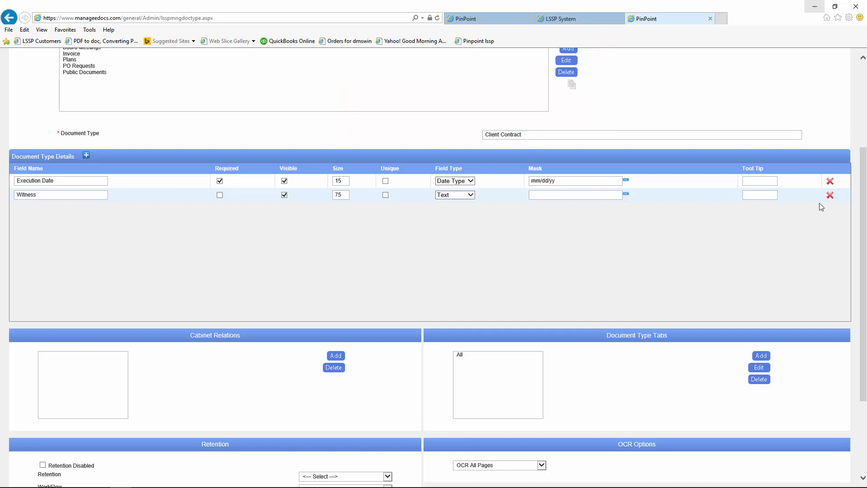
Step: Check the available Retention choices for the Client Contract document type
scroll(864, 164, down, 3)
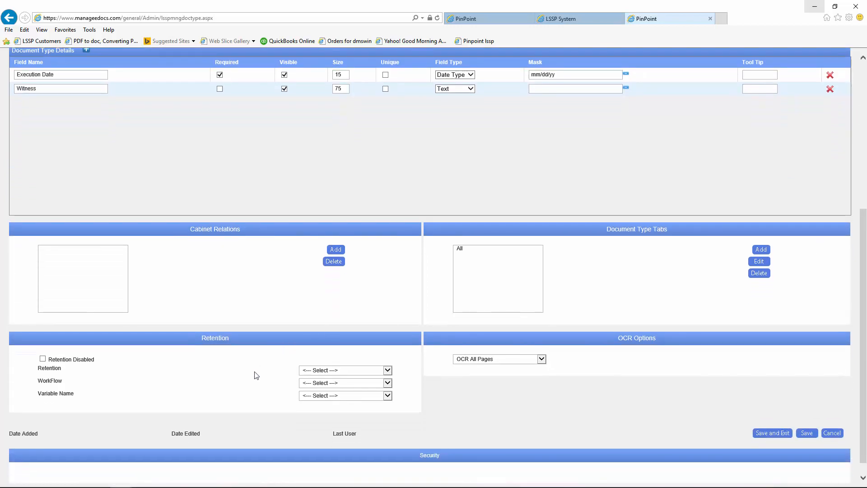
click(387, 369)
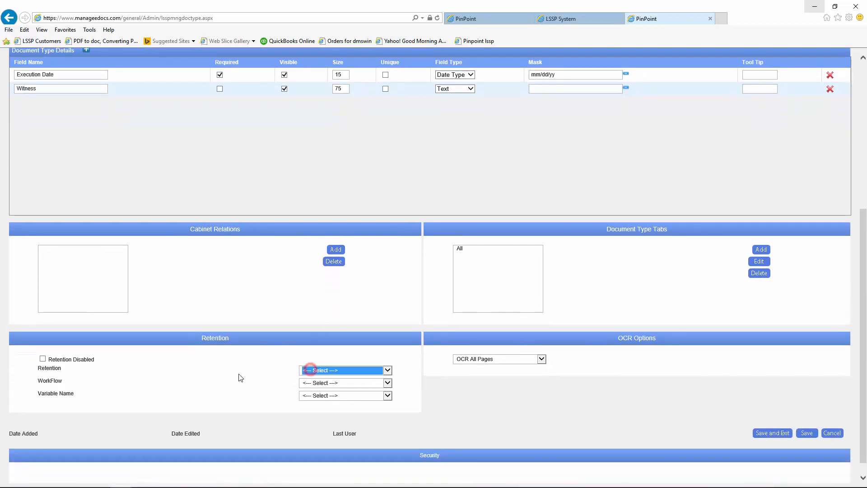
Step: Disable retention for the Client Contract document type
click(217, 376)
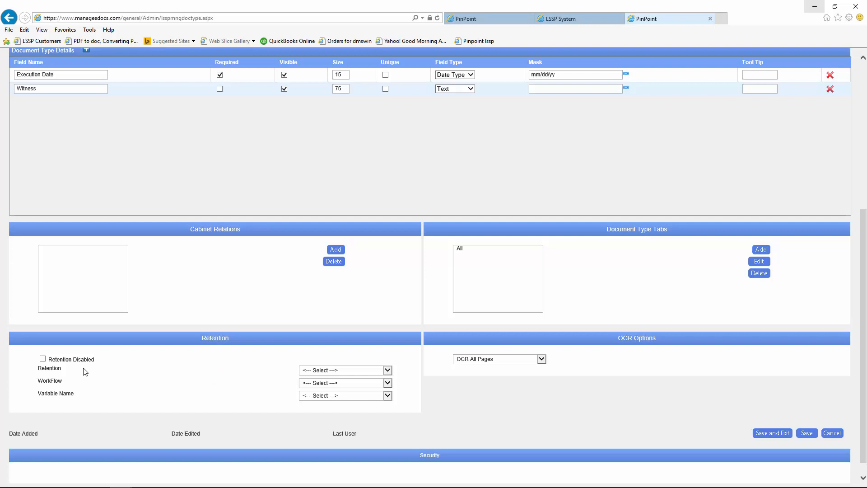
click(43, 359)
scroll(375, 364, up, 5)
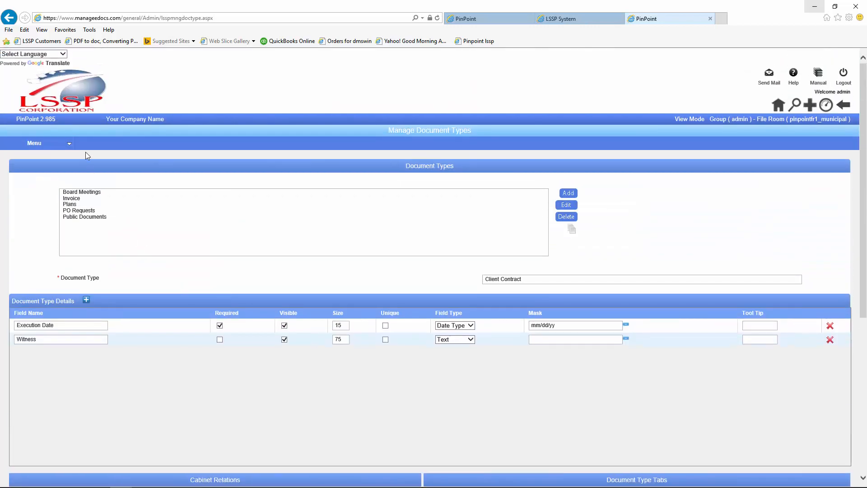
mouse_move(65, 146)
mouse_move(48, 194)
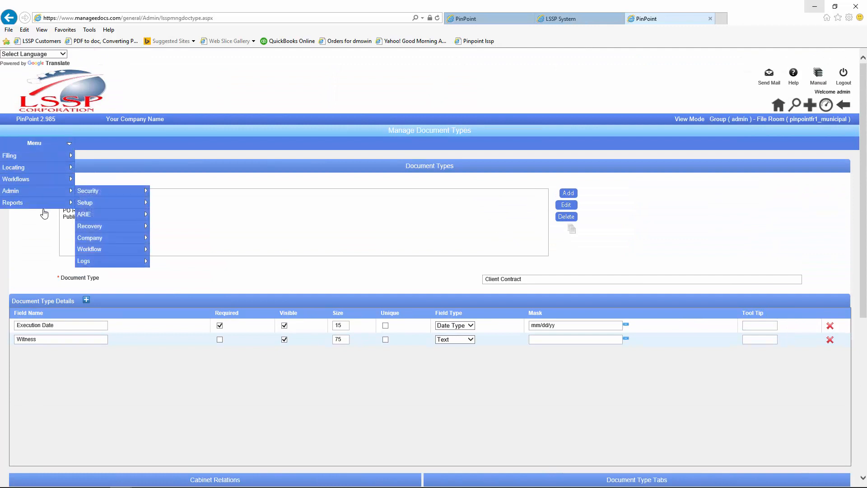
mouse_move(38, 144)
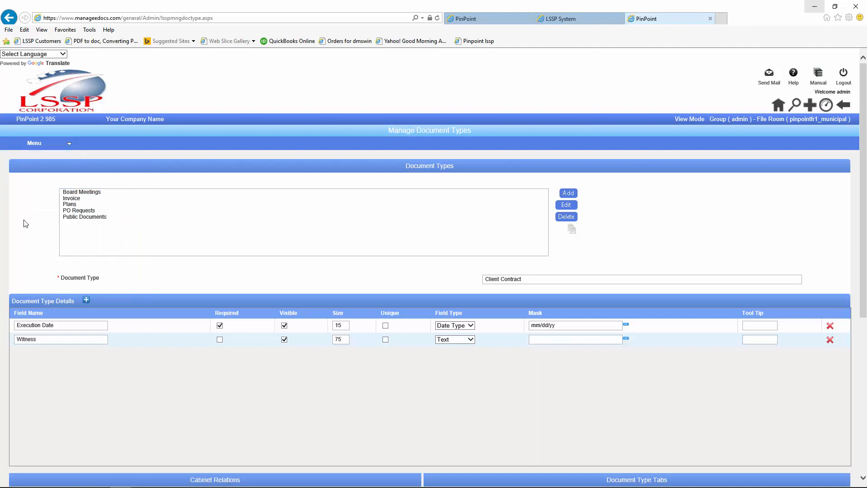
click(682, 248)
Step: Check the available WorkFlow choices for the Client Contract document type, leaving none selected
scroll(674, 270, down, 5)
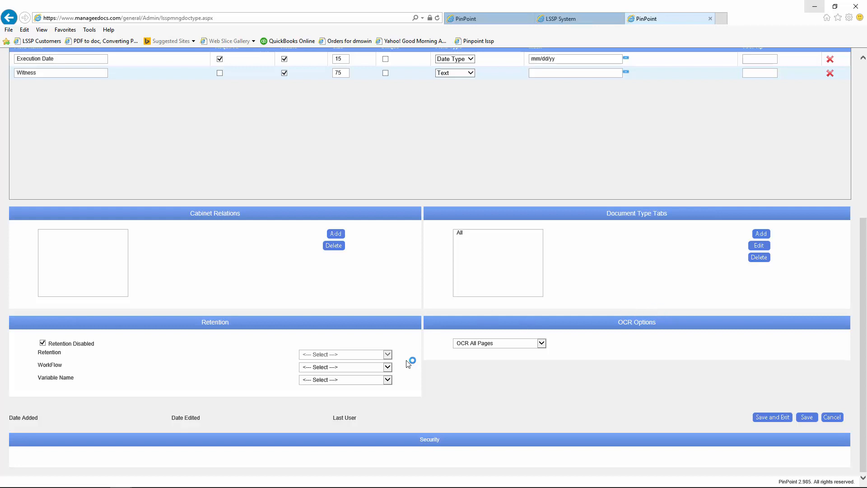
click(388, 367)
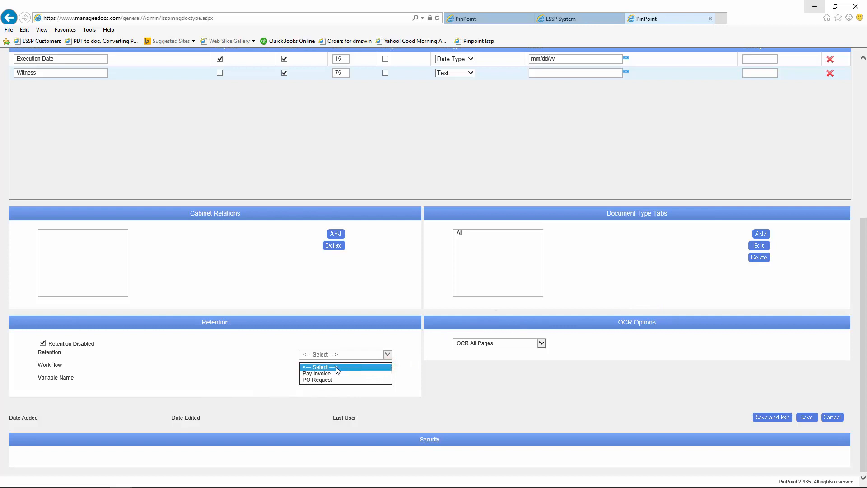
click(408, 363)
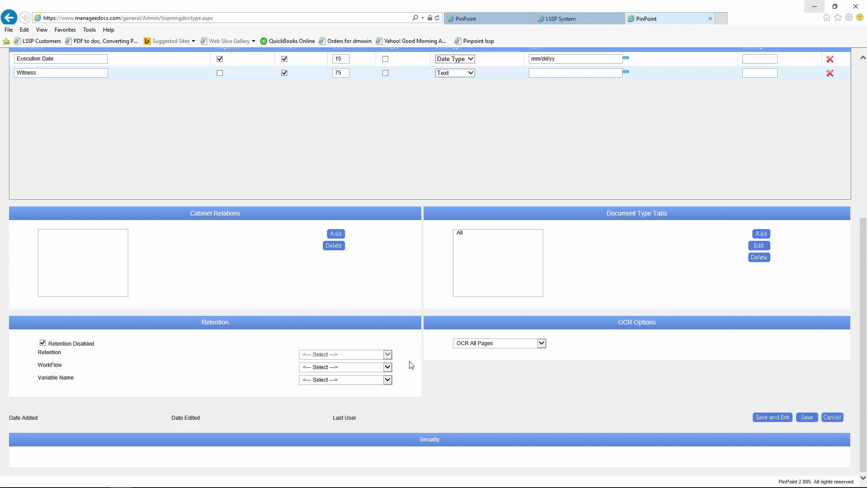
Step: Switch to the open Browse Folders page that lists the default cabinets
scroll(411, 354, up, 5)
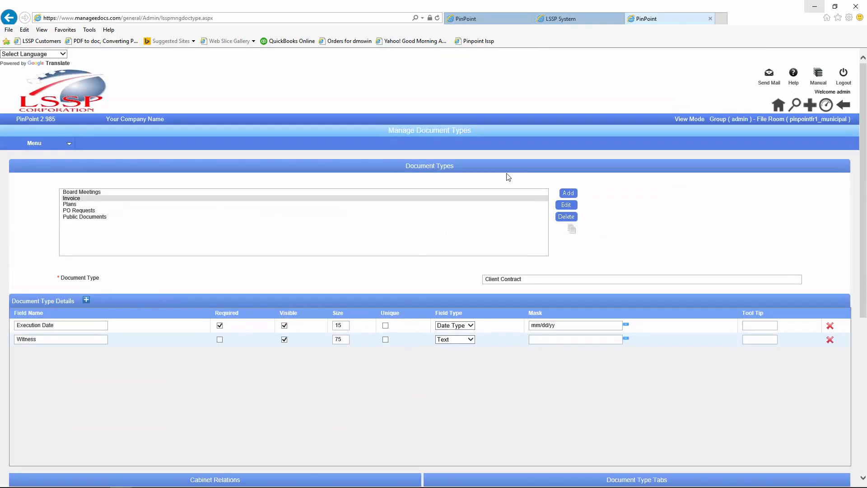
click(500, 19)
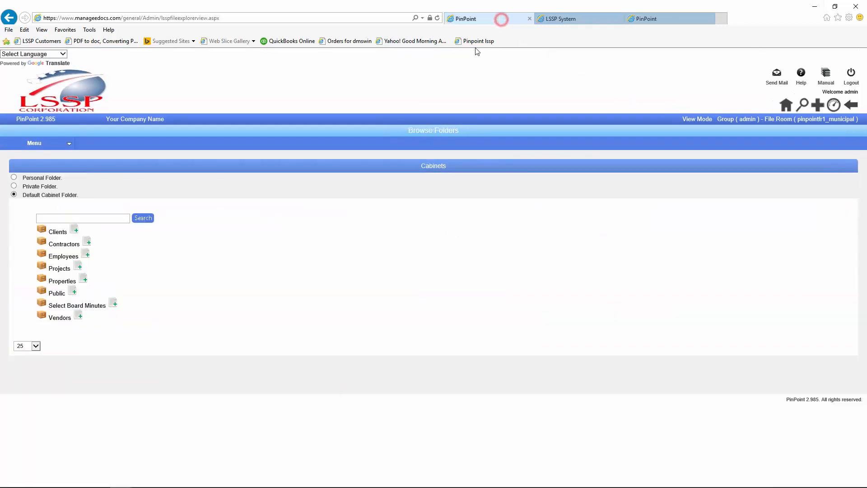
Step: Open the Variable Naming setup page and review the fields of the Client Contract document type on the other open page
mouse_move(42, 145)
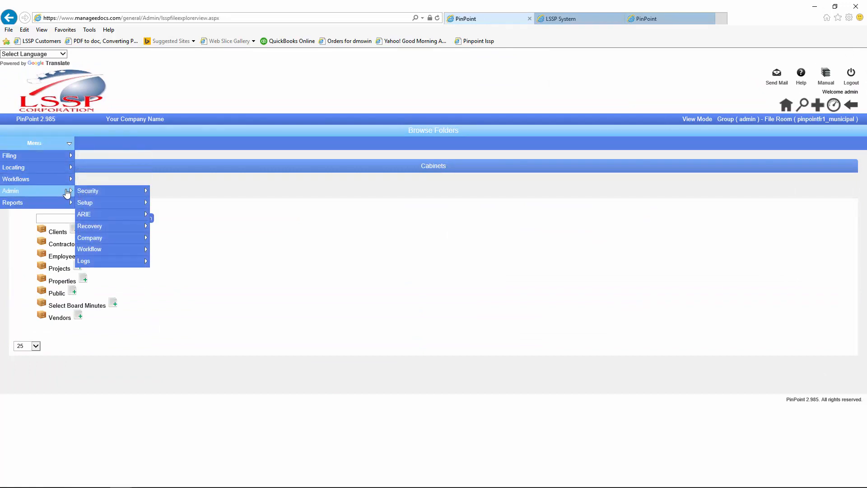
mouse_move(84, 204)
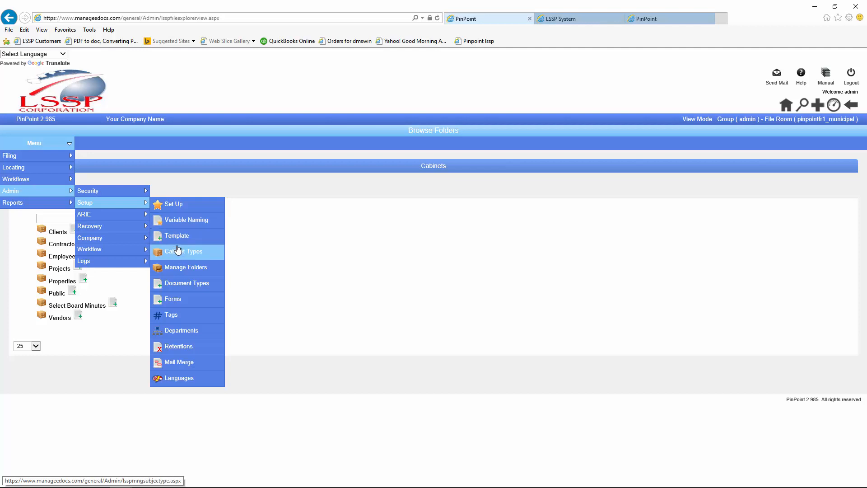
click(173, 222)
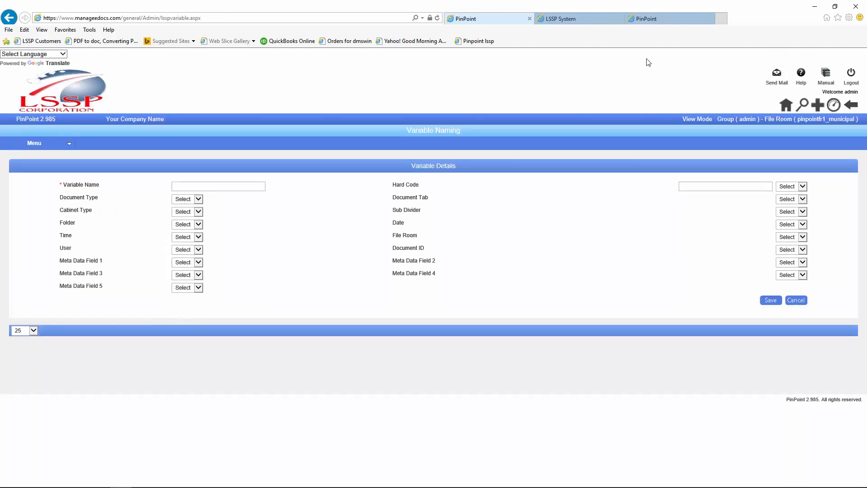
click(660, 19)
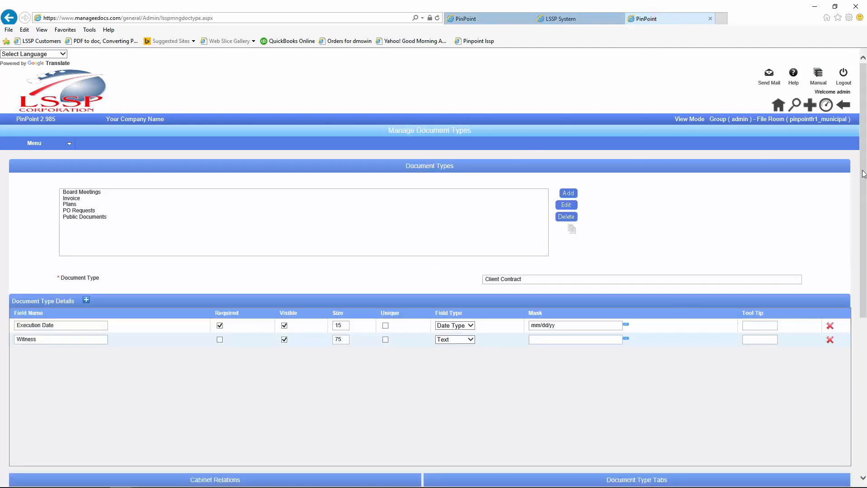
drag(863, 170, 865, 304)
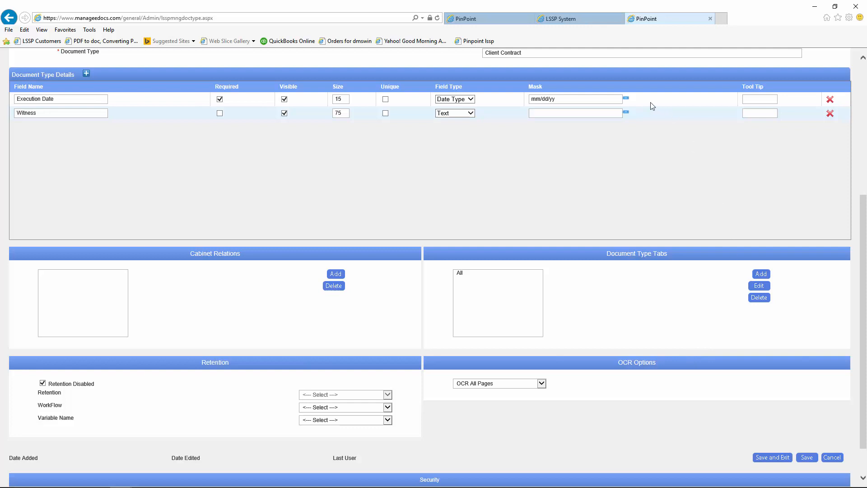
click(501, 19)
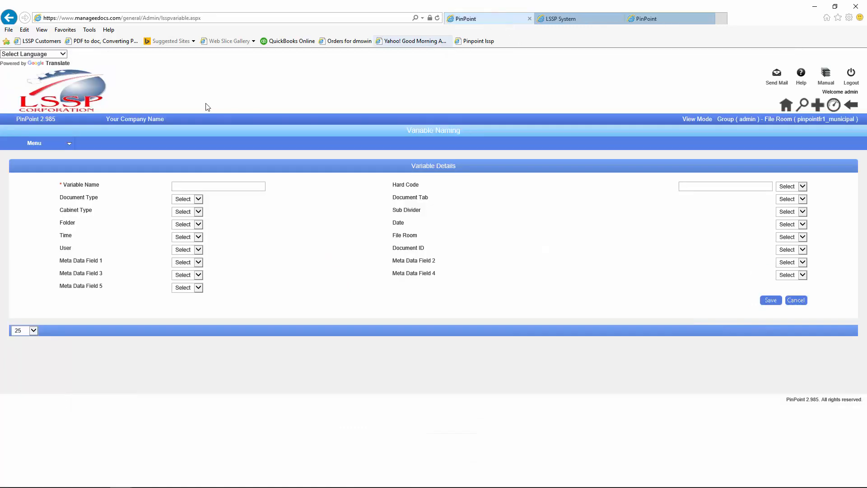
Step: Name the new variable "Cust Contracts" and set Folder to priority 1
click(179, 189)
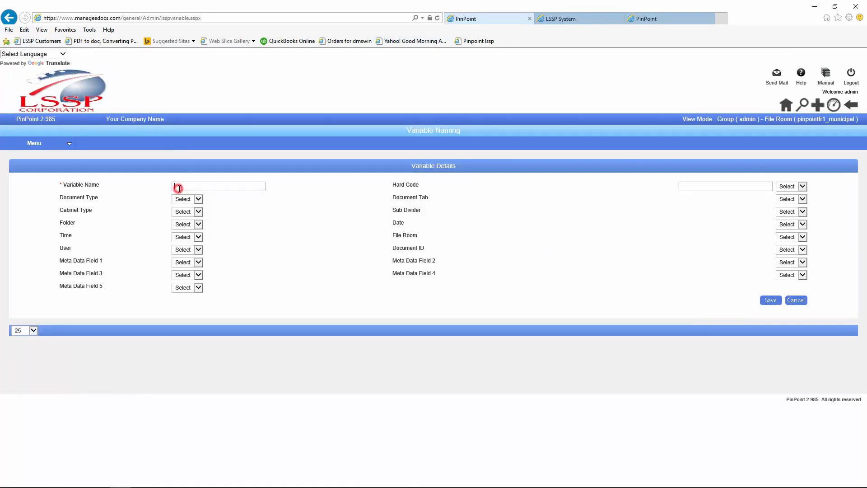
text(Cust Contracts)
click(199, 224)
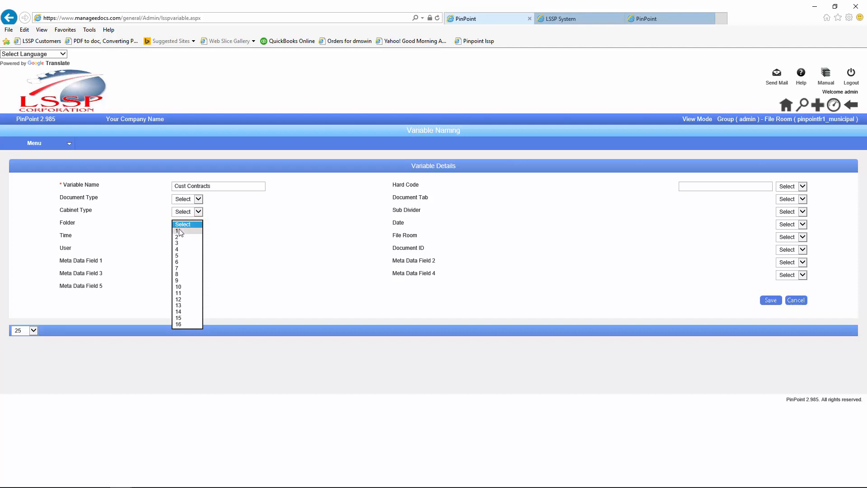
click(179, 230)
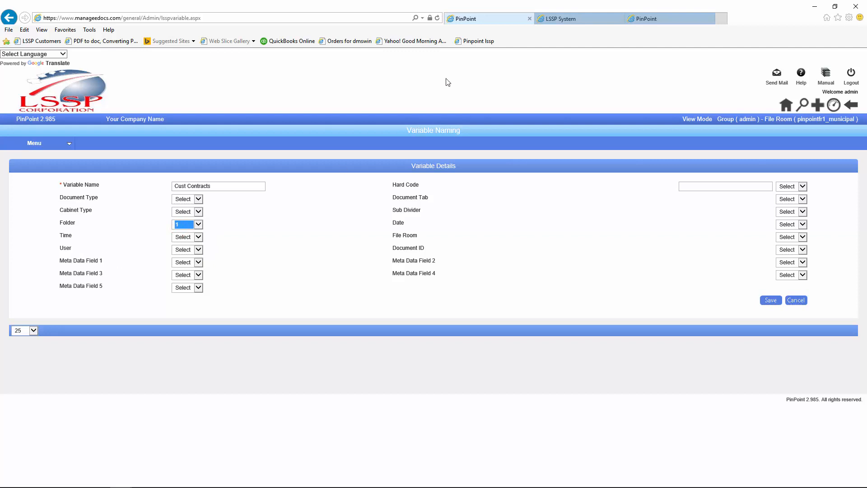
Step: Check the order of the Client Contract fields and set Meta Data Field 2 to priority 2 in the variable
click(679, 17)
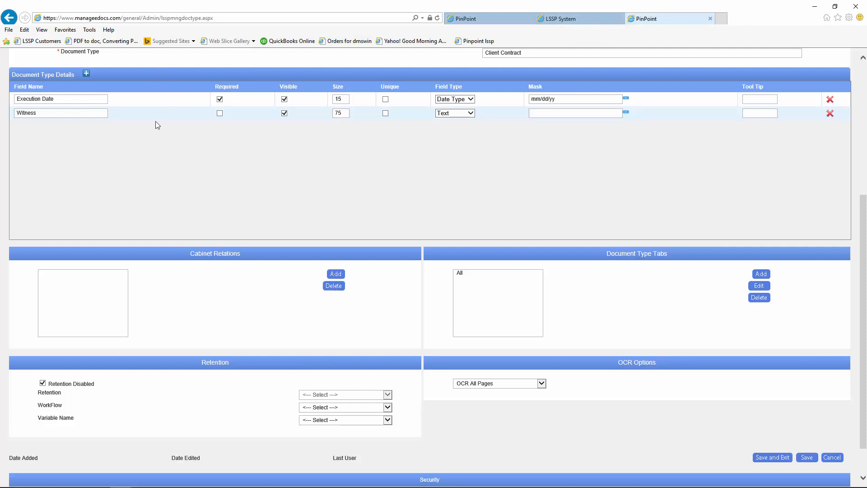
click(470, 20)
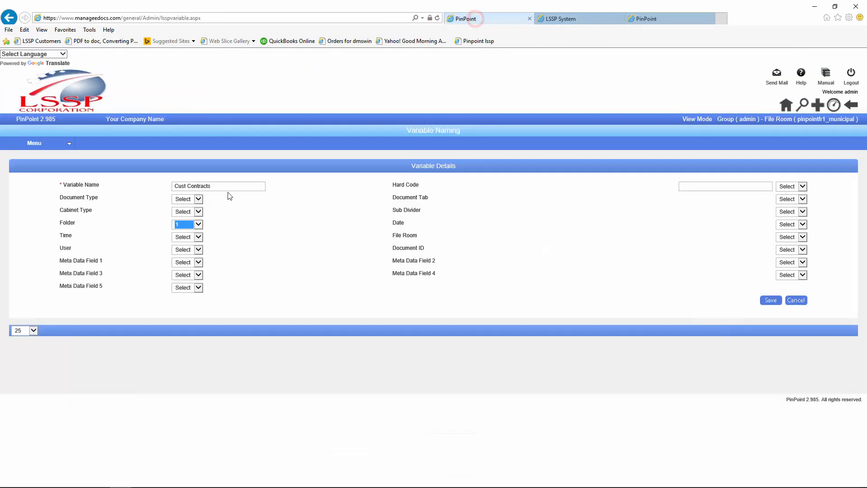
click(803, 262)
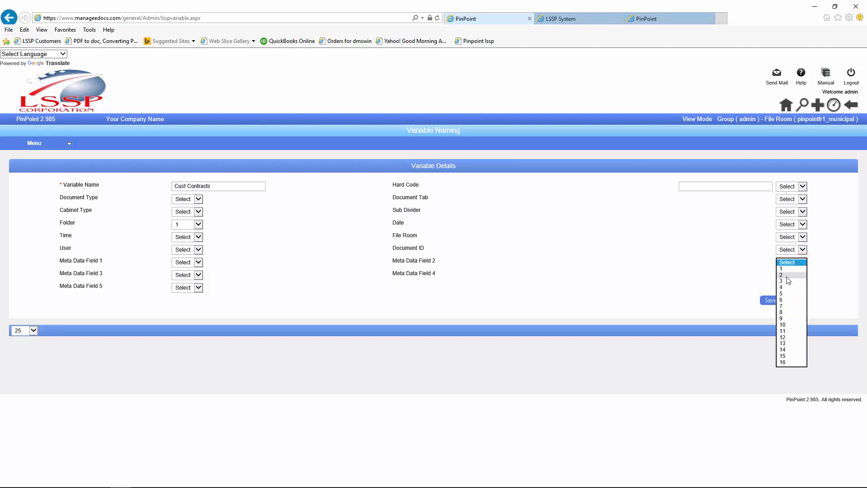
click(786, 277)
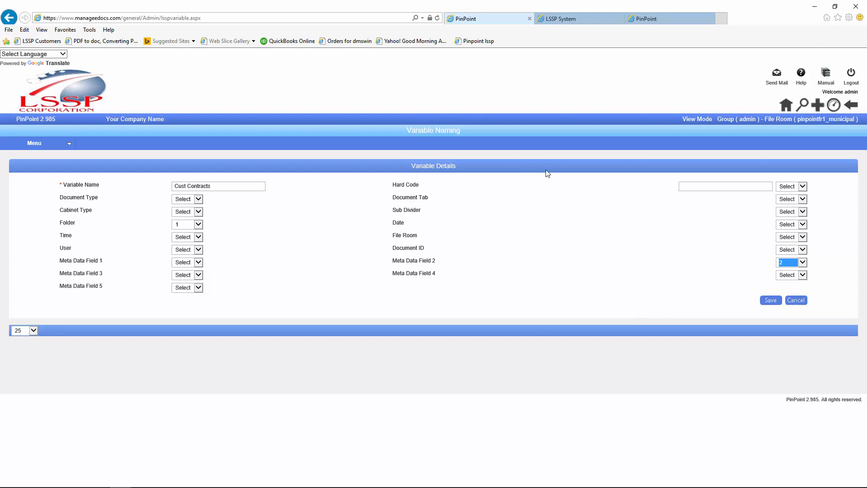
Step: Enter "Exec cnt" as the variable's hard code text and set its priority to 3
click(684, 186)
click(687, 187)
key(BackSpace)
text(ec cnt)
click(803, 187)
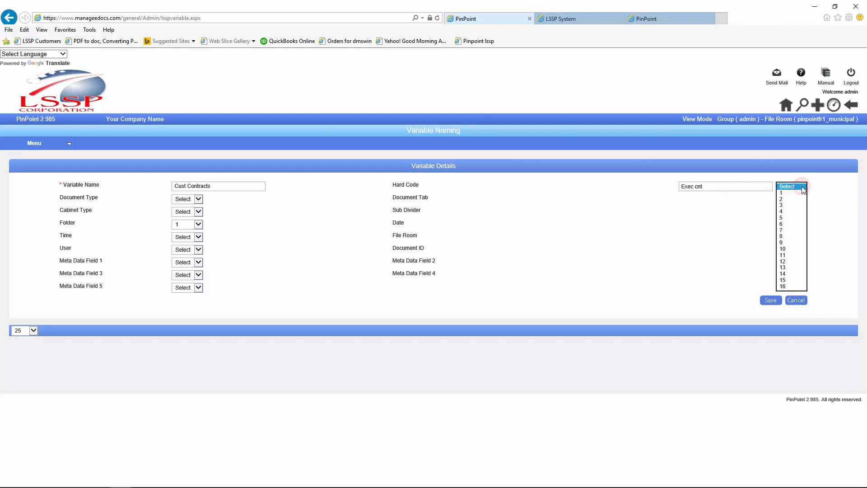
click(783, 200)
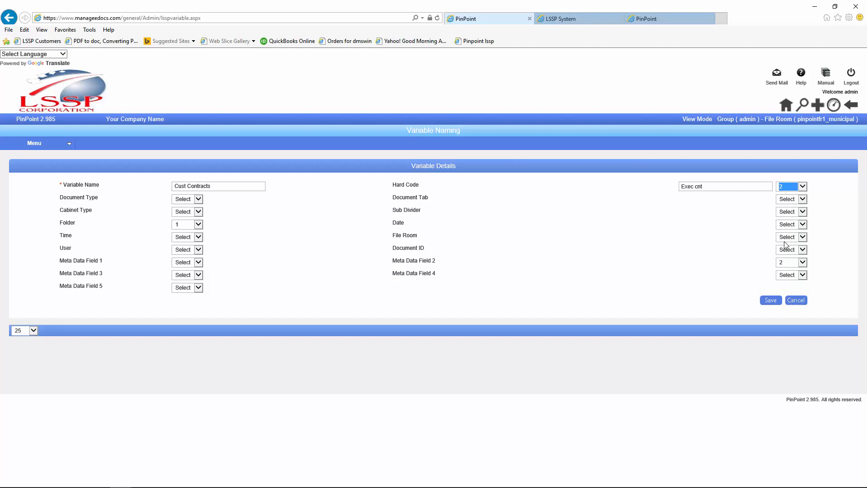
click(803, 186)
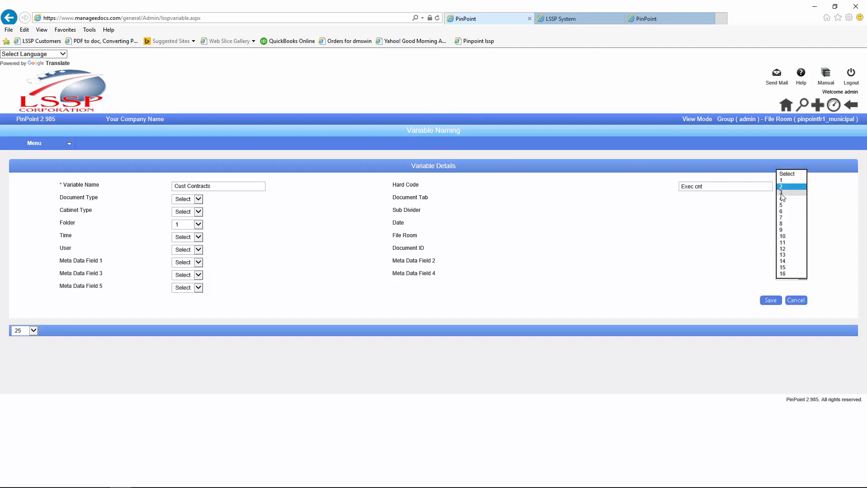
click(781, 191)
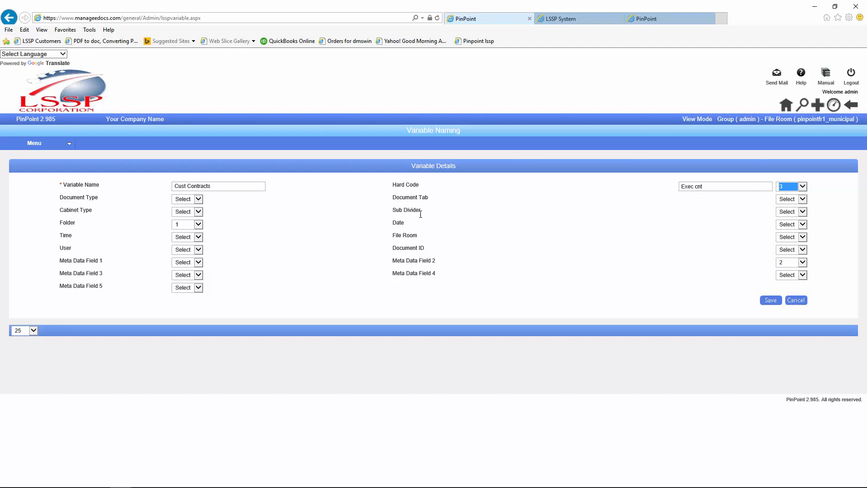
Step: Set User to priority 5 and save the Cust Contracts variable
click(198, 249)
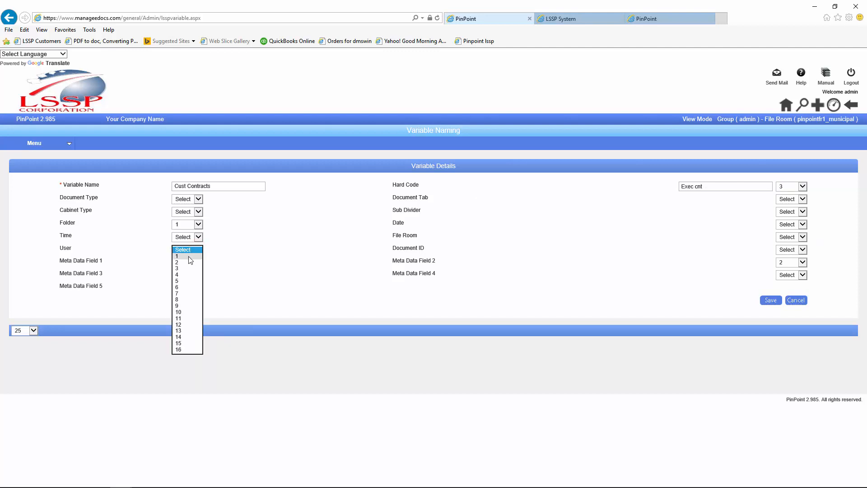
click(179, 279)
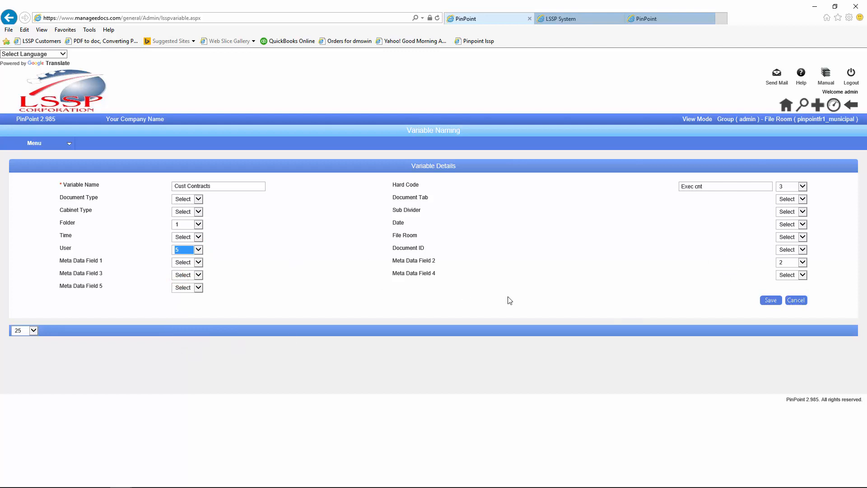
click(772, 300)
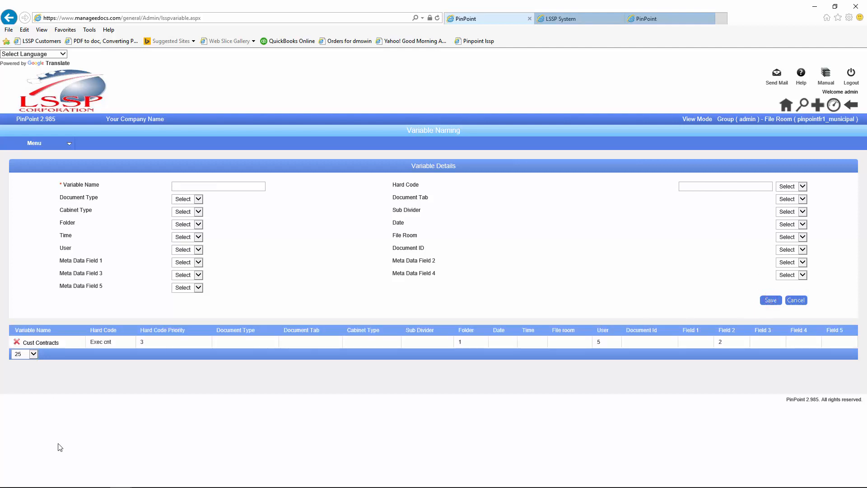
Step: Set the Client Contract document type to OCR from page 1 to page 10, and save and exit it
click(652, 18)
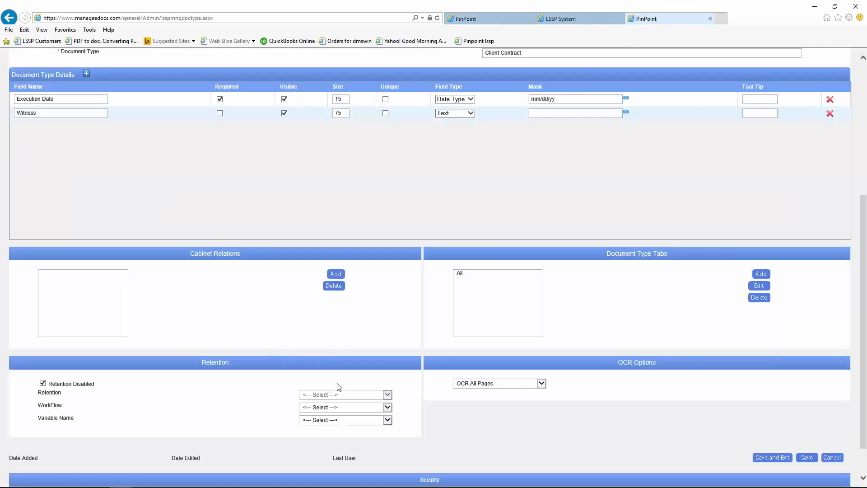
click(388, 420)
click(395, 420)
click(541, 383)
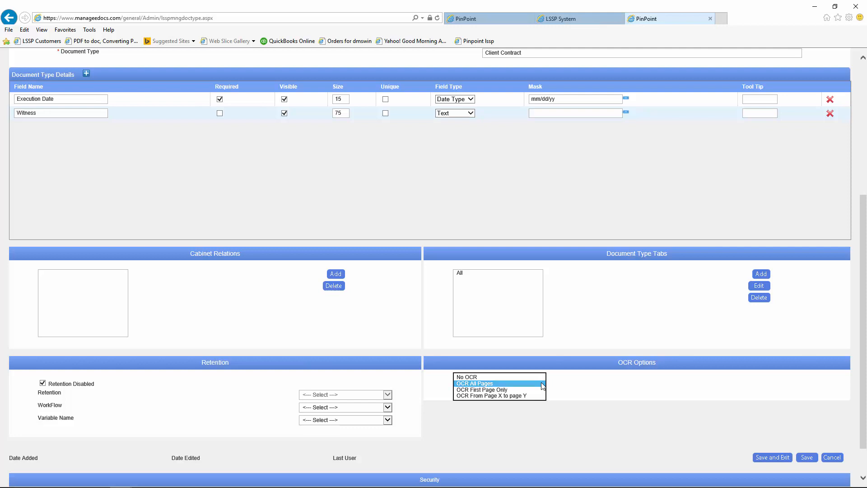
click(492, 396)
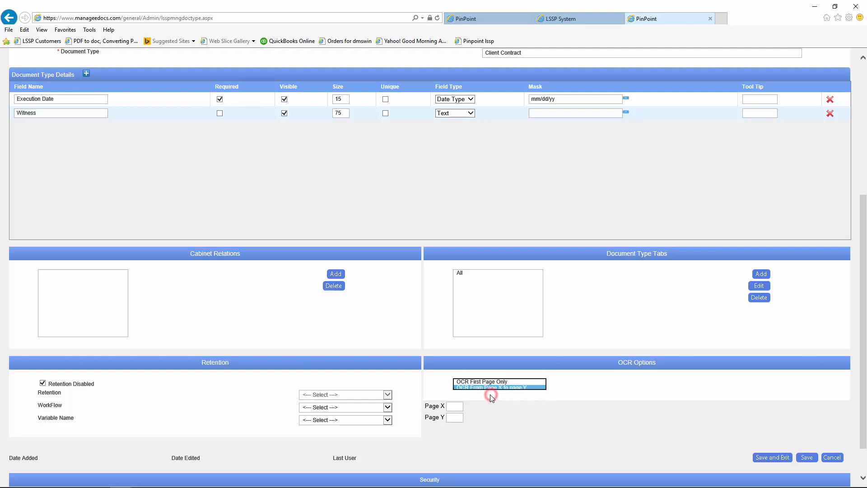
click(453, 405)
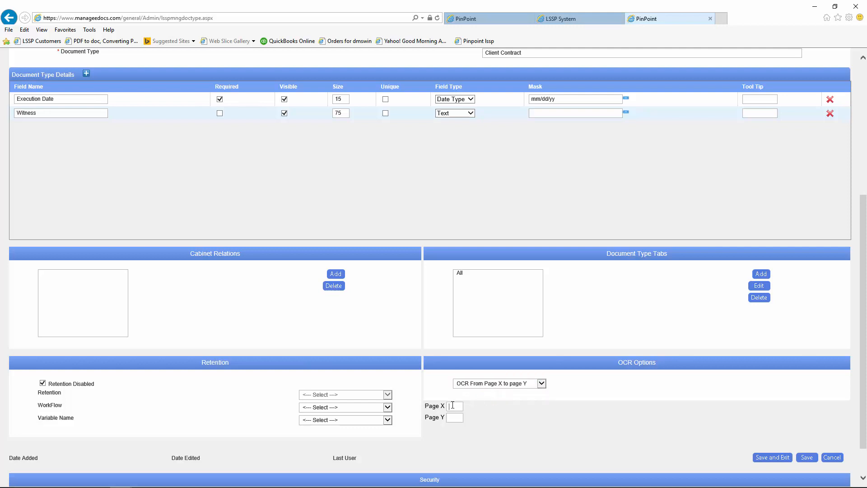
text(1)
click(452, 417)
text(1)
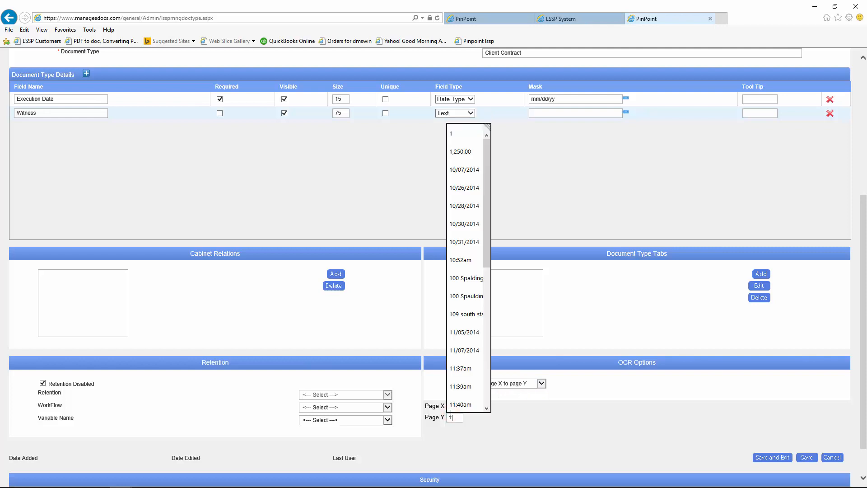
text(0)
click(555, 420)
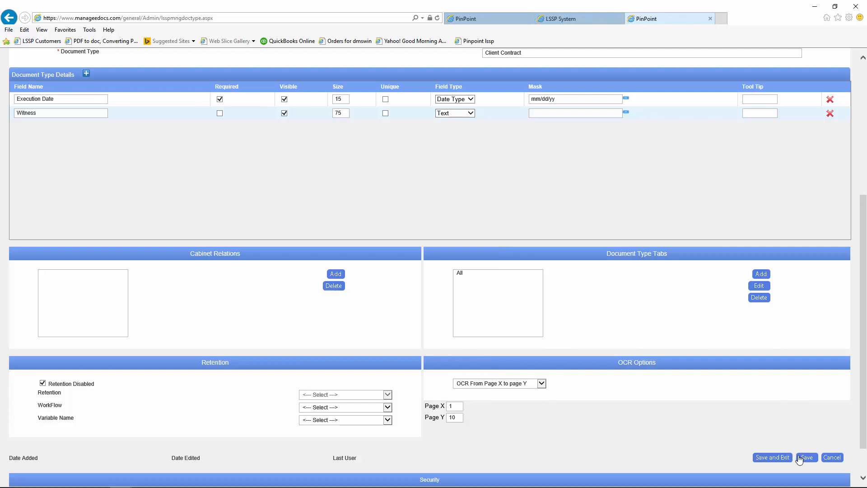
click(766, 458)
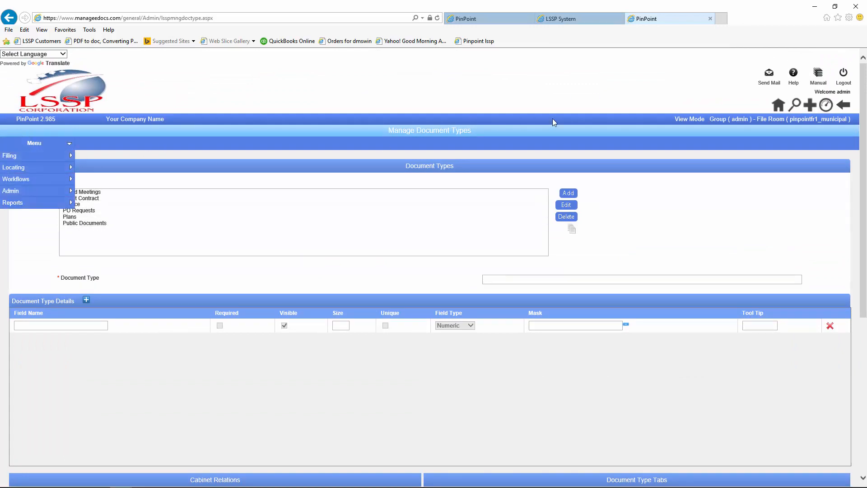
Step: Start filing a new document in the Clients cabinet and fill the client fields from the existing Acme folder
click(810, 105)
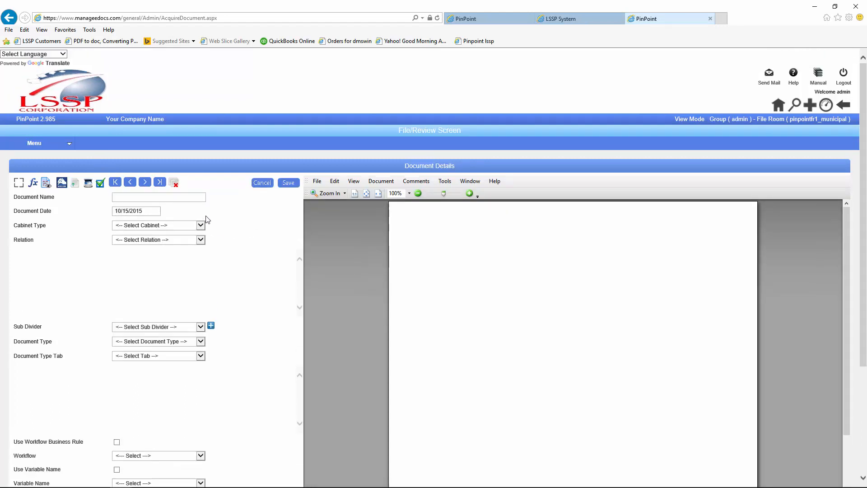
click(199, 225)
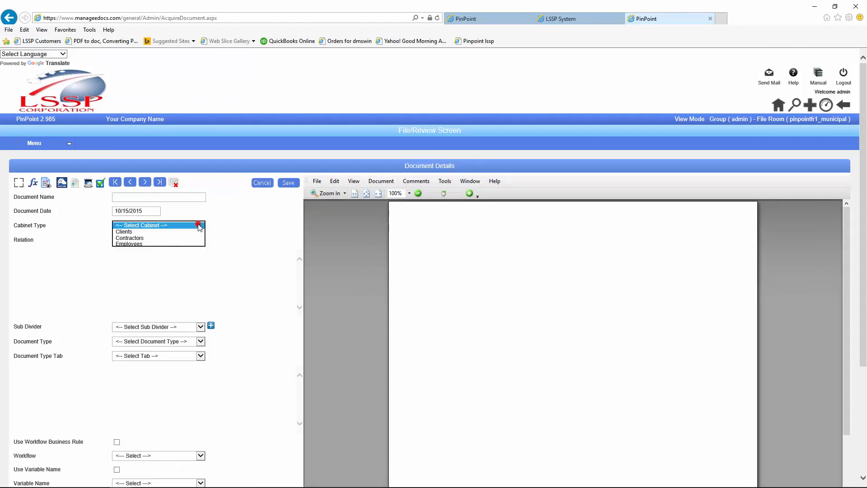
click(135, 232)
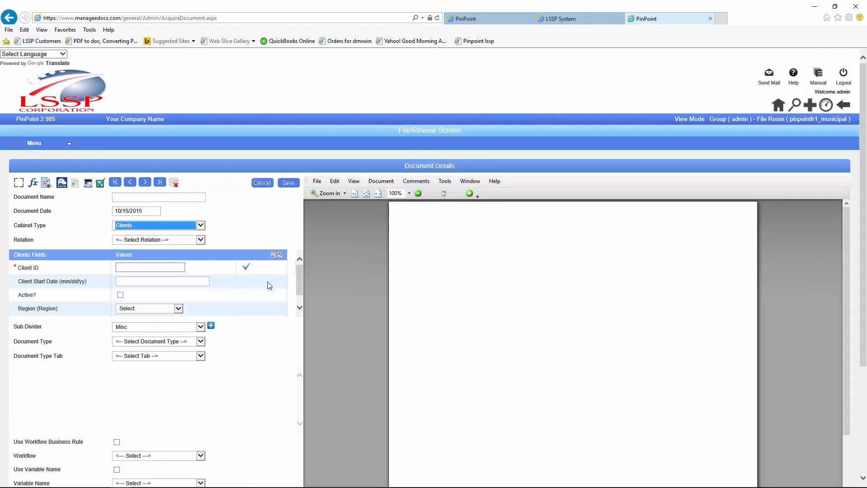
click(299, 279)
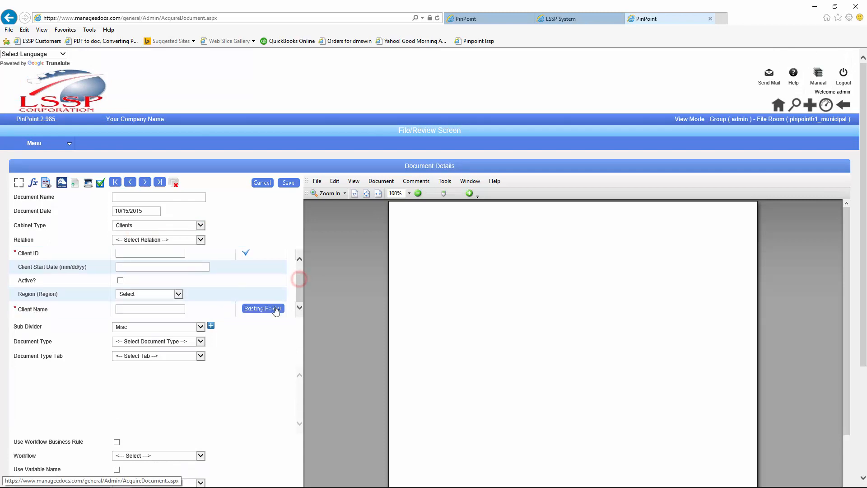
click(276, 309)
click(131, 263)
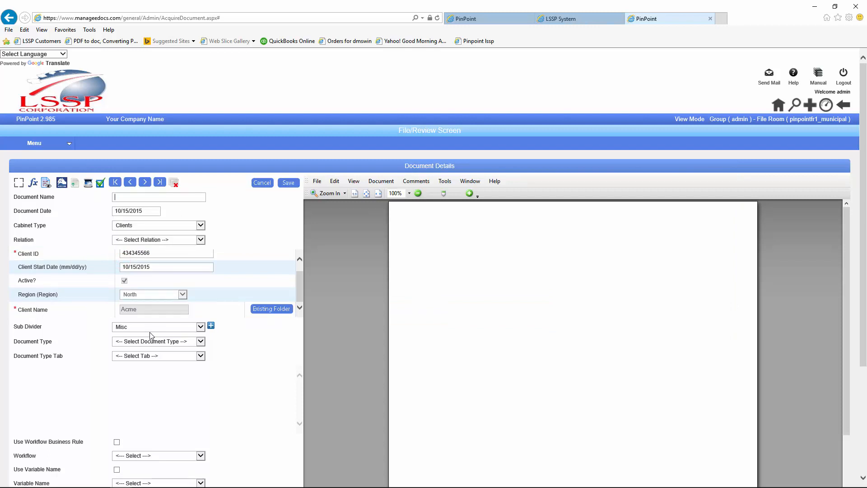
Step: Set the document type to Client Contract, the execution date to 10/15/2015, and enter the witness's name
click(202, 342)
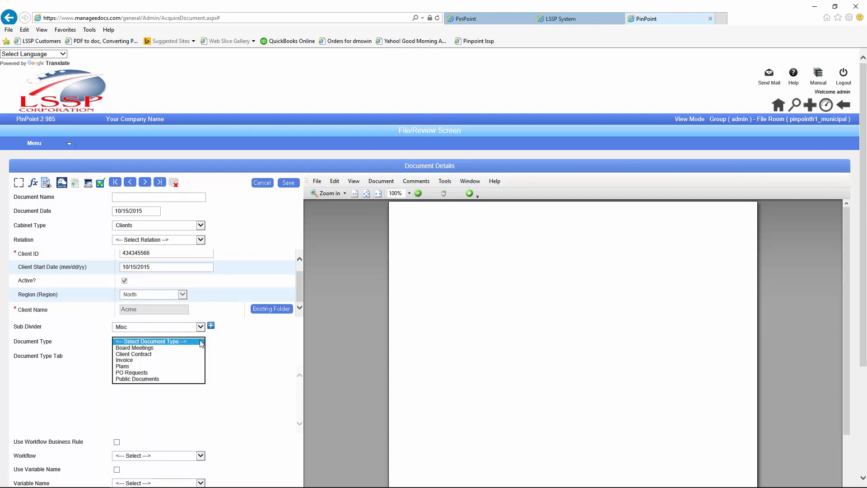
click(137, 355)
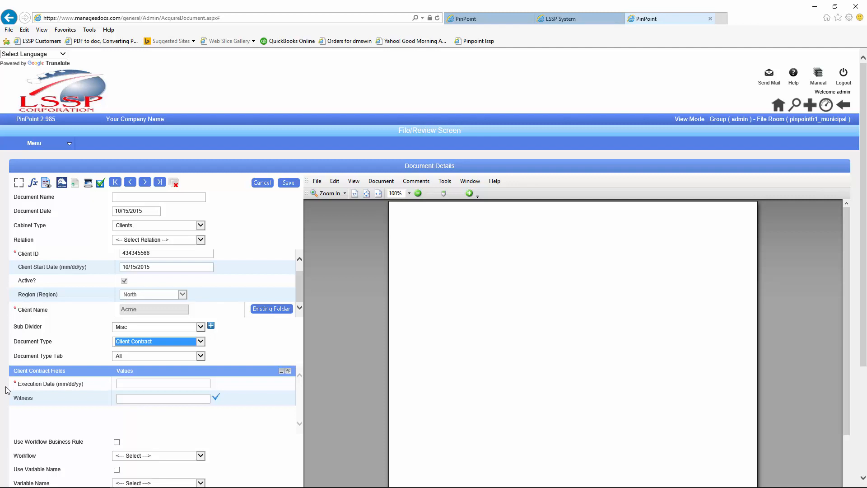
click(155, 383)
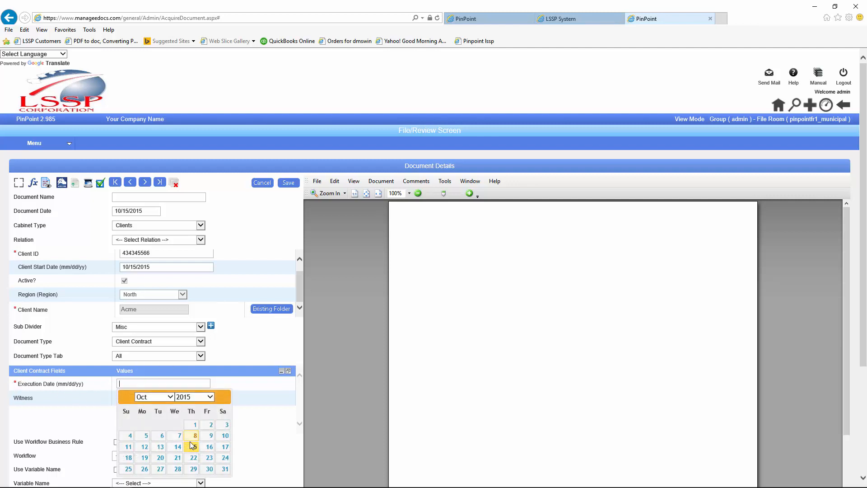
click(193, 447)
click(118, 398)
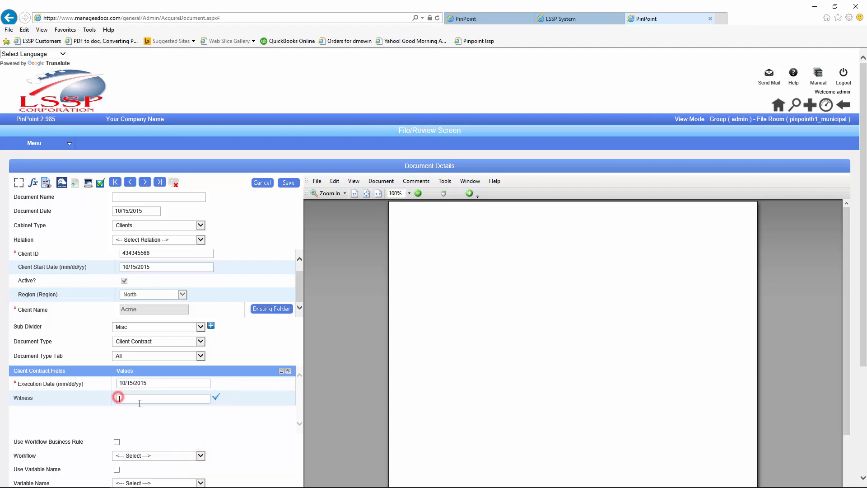
text(Susan)
click(232, 443)
Step: Enable the variable name for the document, choose Cust Contracts, and save the document
scroll(232, 443, down, 3)
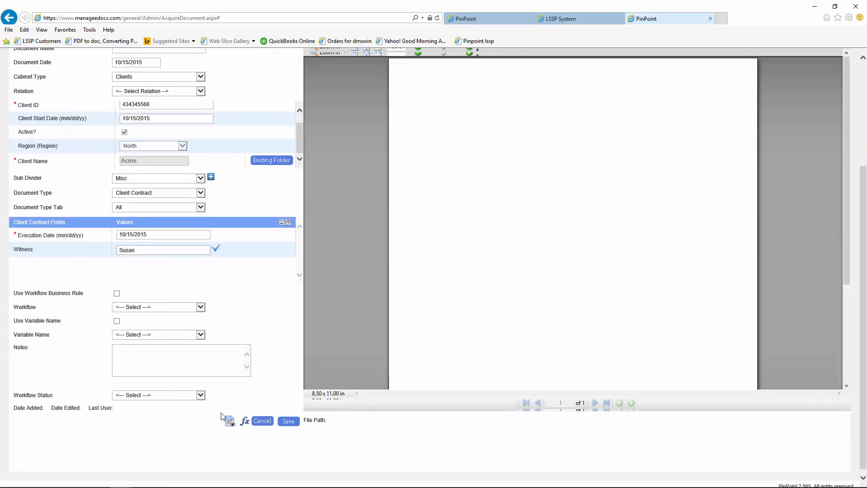
click(118, 317)
click(197, 330)
click(149, 337)
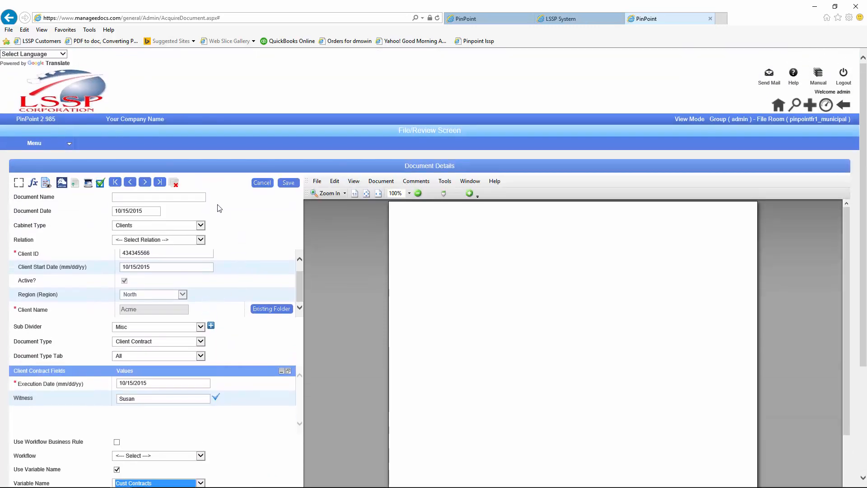
click(283, 182)
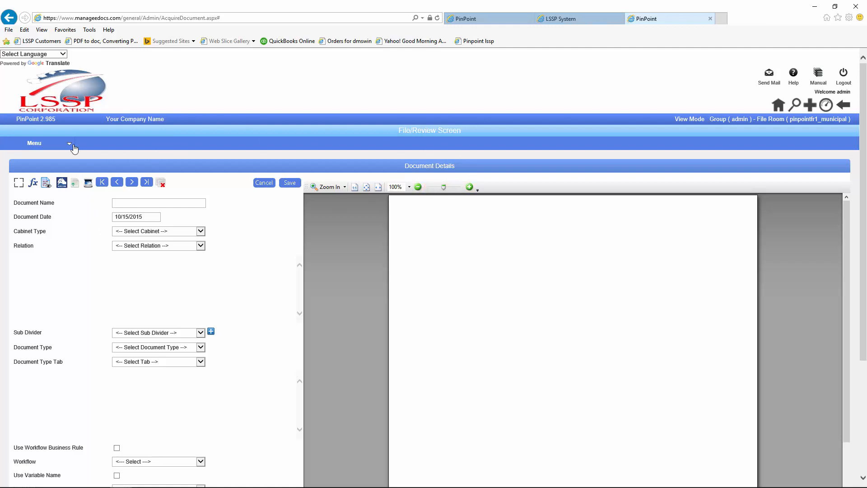
Step: Browse the Clients cabinet's Acme folder, inspect the documents in its Misc and Billing sub dividers, and collapse the folder
mouse_move(43, 149)
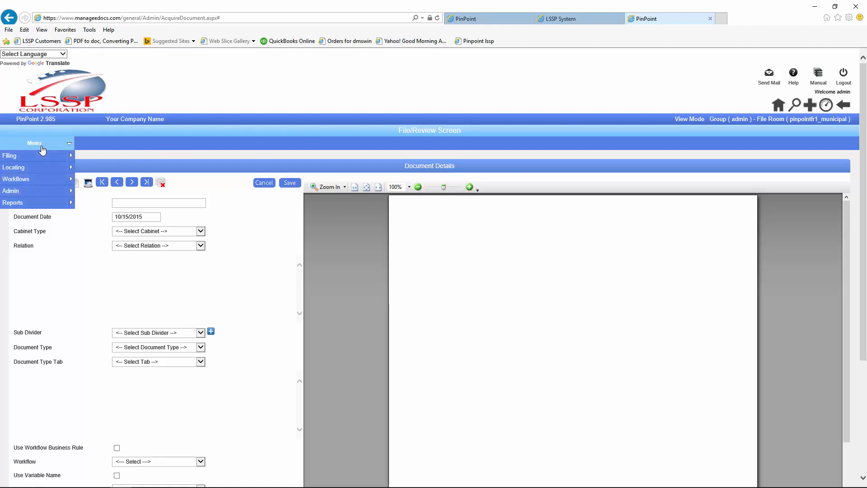
mouse_move(34, 168)
click(95, 169)
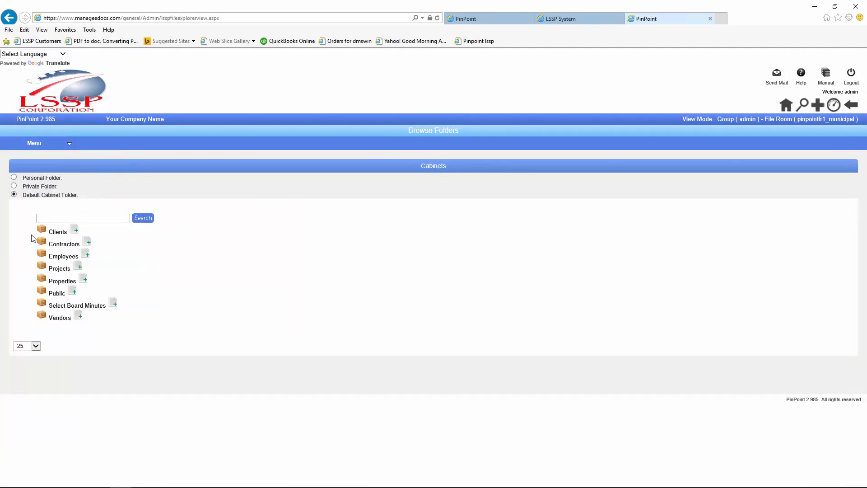
click(41, 231)
click(60, 253)
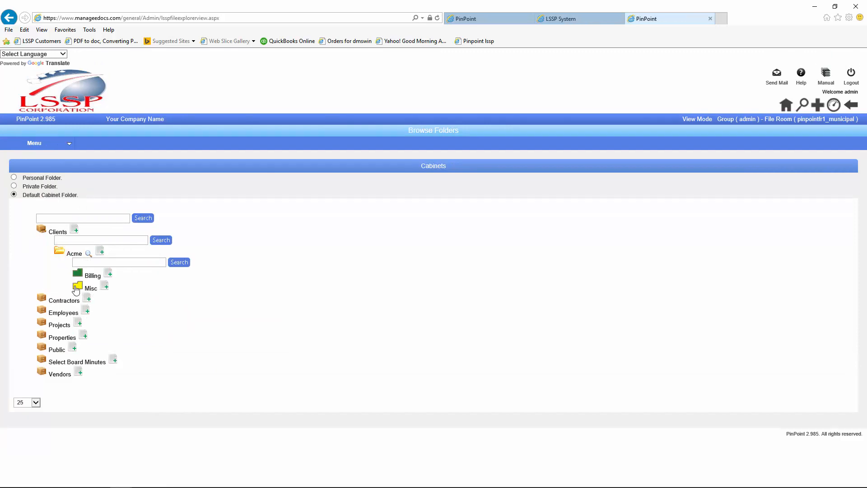
click(76, 291)
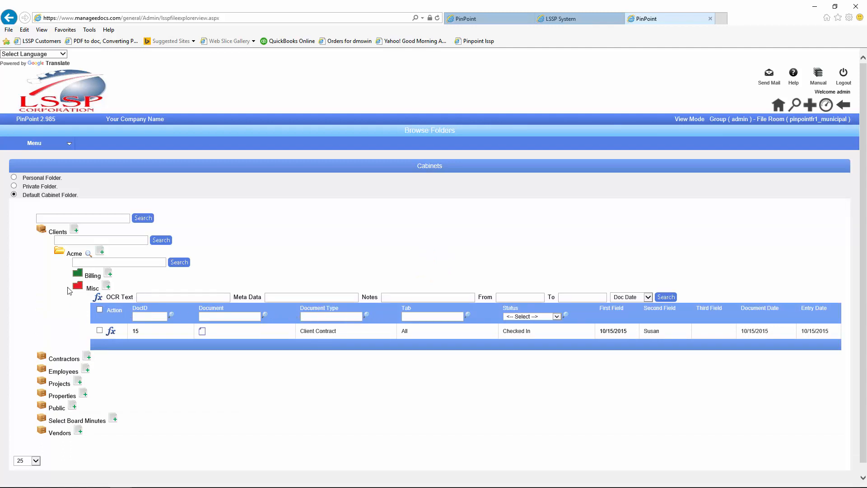
click(77, 273)
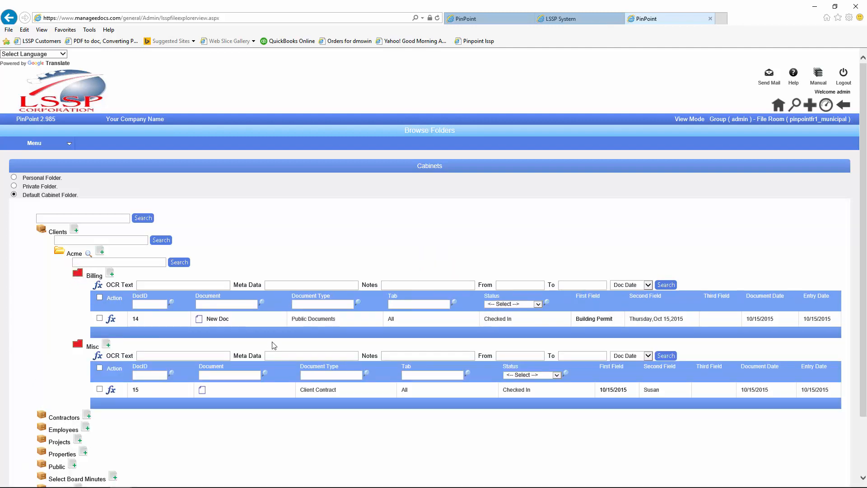
click(59, 253)
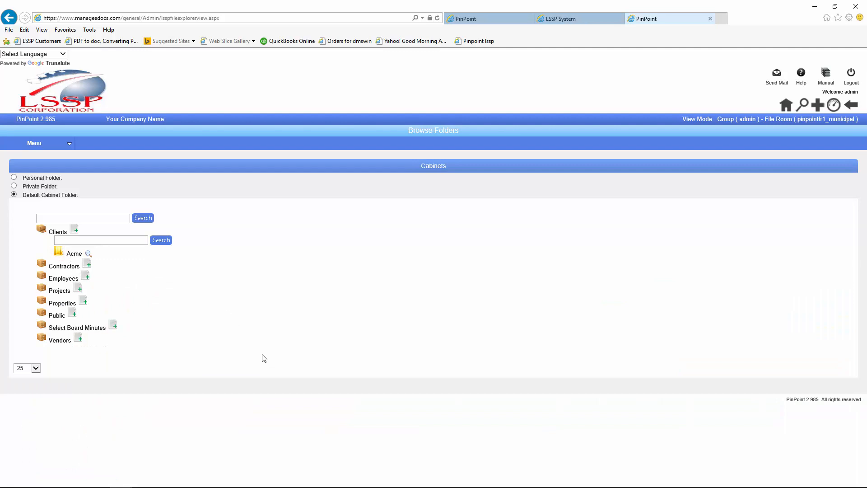
Step: Assign the Cust Contracts variable name to the Client Contract document type, and save and exit it
mouse_move(21, 146)
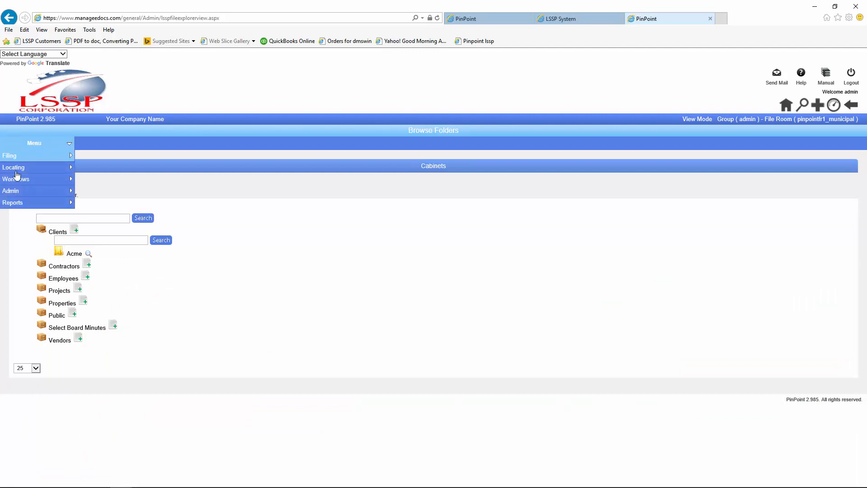
mouse_move(85, 203)
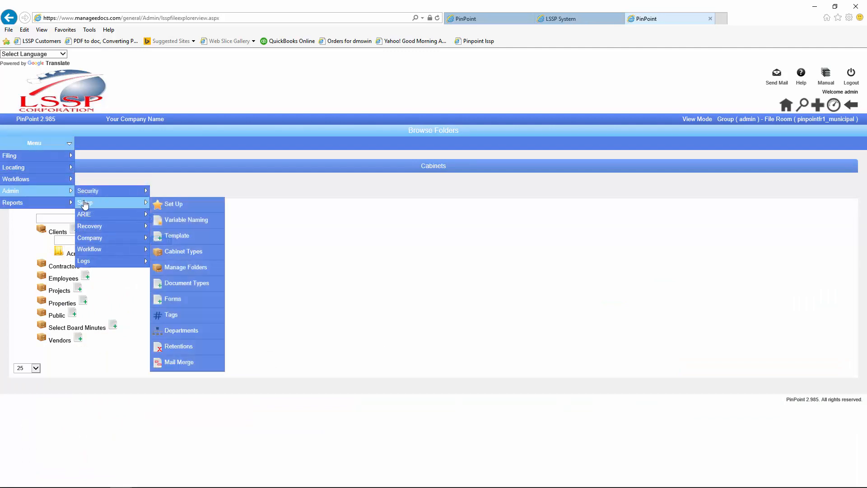
click(196, 283)
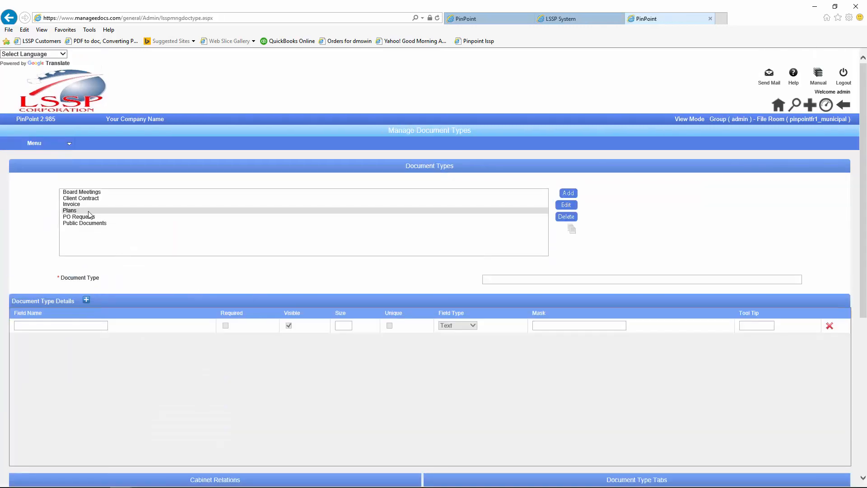
click(74, 198)
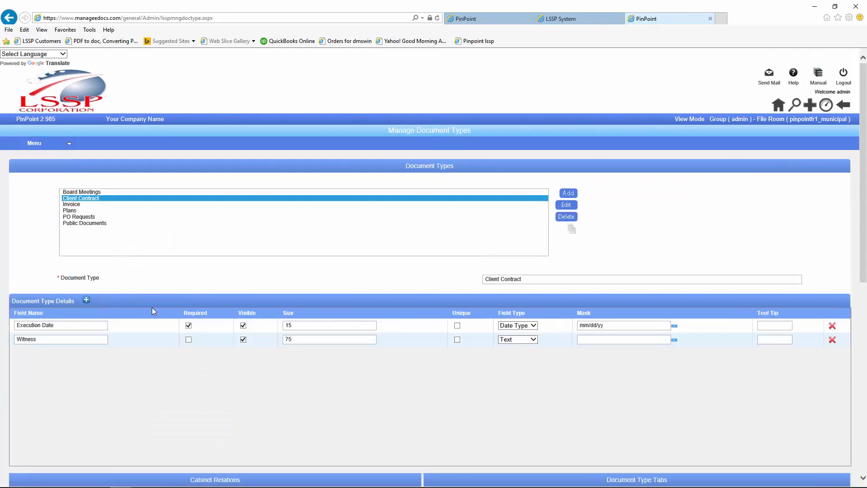
scroll(153, 307, down, 10)
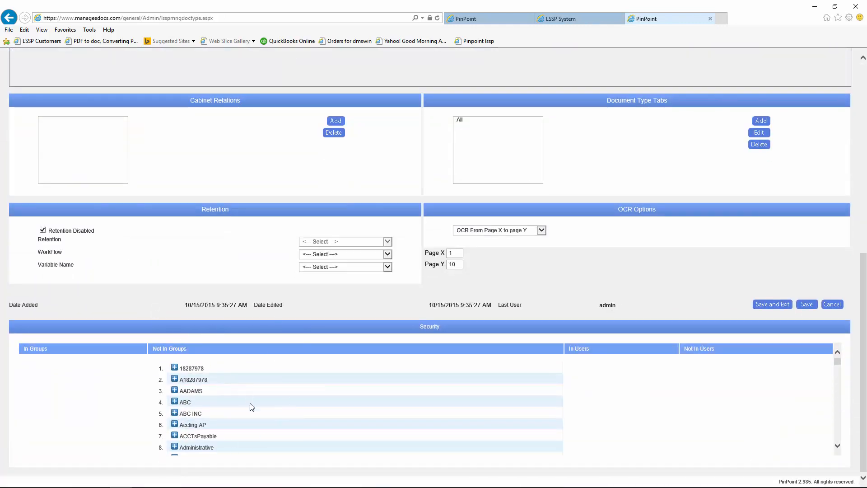
click(388, 266)
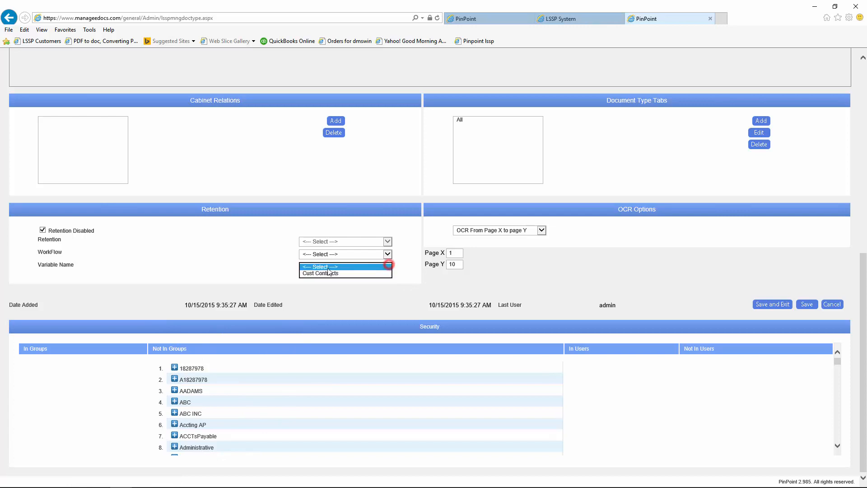
click(328, 273)
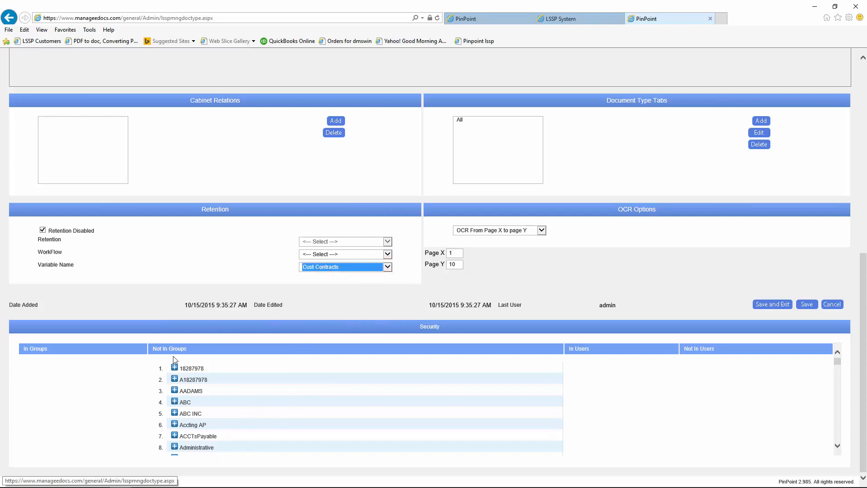
click(786, 306)
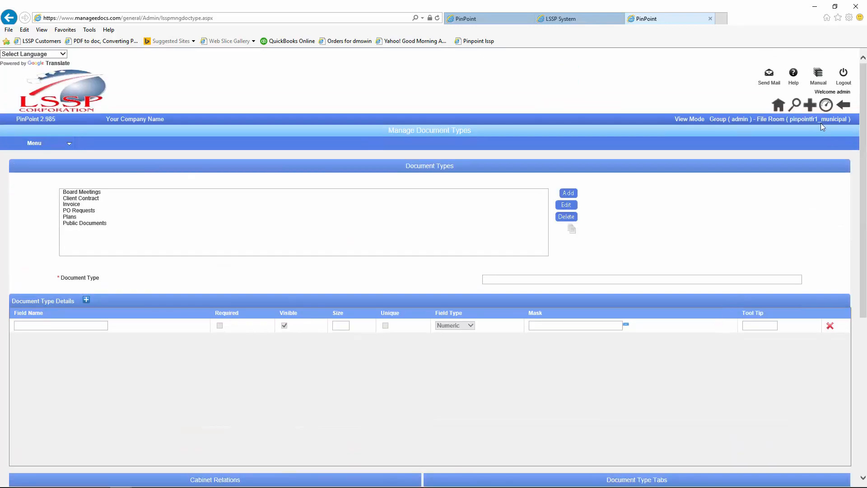
Step: Close the PinPoint admin page and search the LSSP System manual for "Cabinet"
click(712, 19)
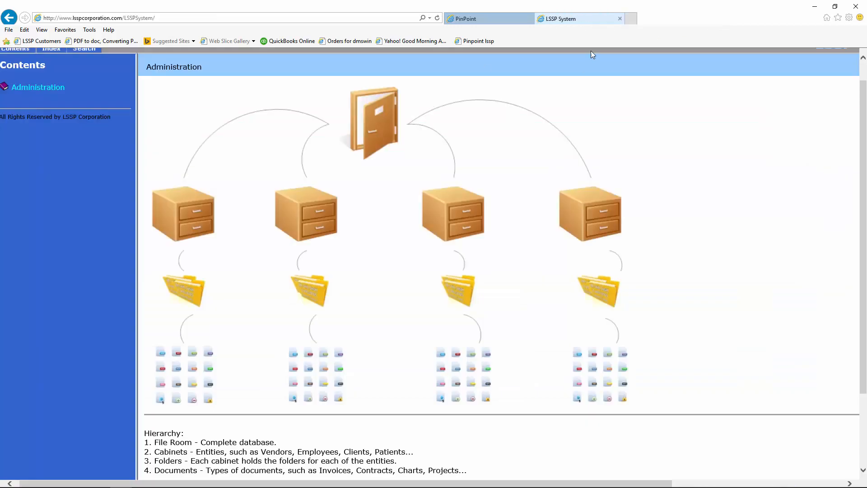
click(81, 50)
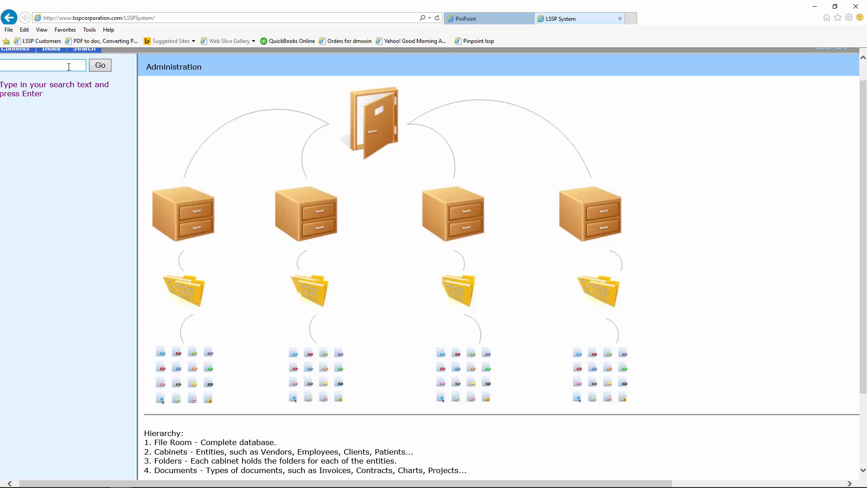
click(69, 67)
text(Cabinet)
click(97, 64)
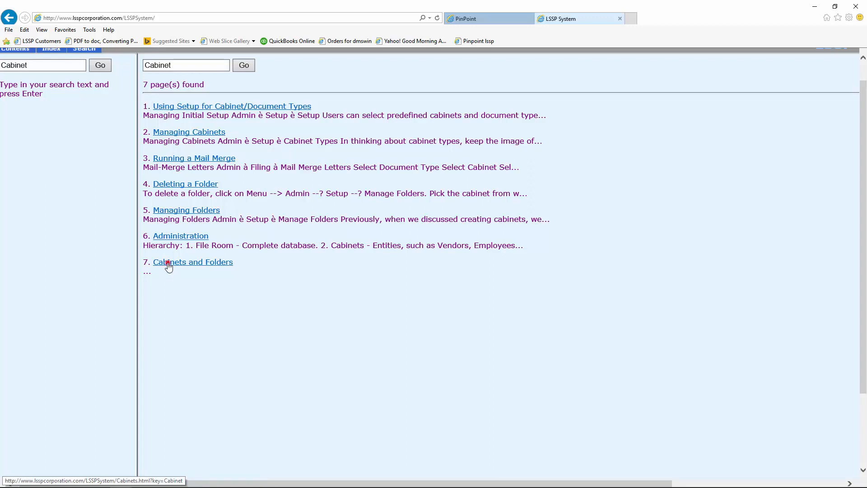
Step: Check the Cabinets and Folders topic, return to the search results, and read the Managing Cabinets topic
click(168, 264)
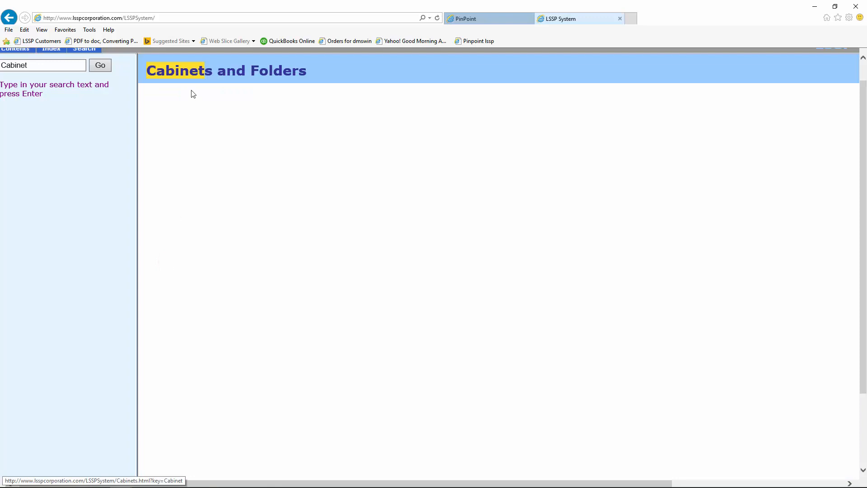
click(10, 18)
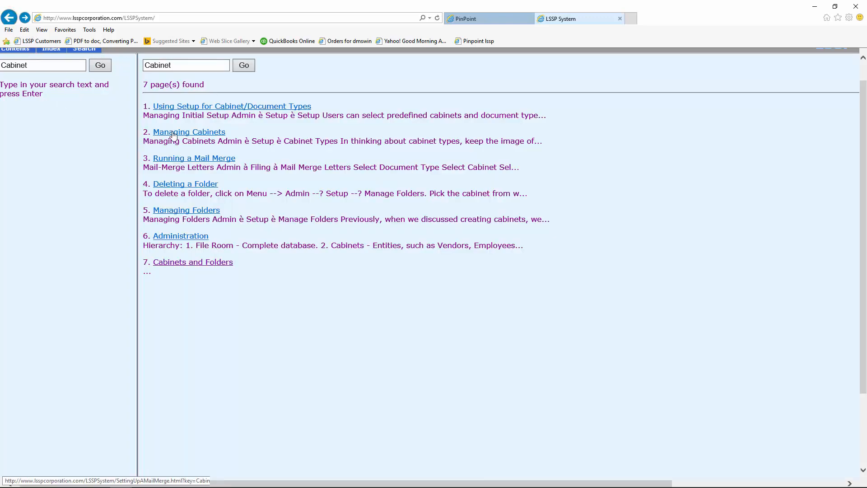
click(172, 132)
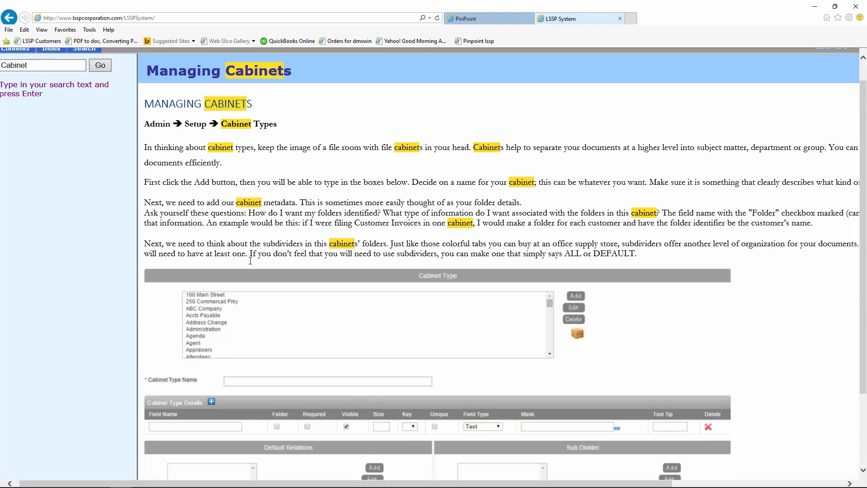
scroll(460, 256, down, 3)
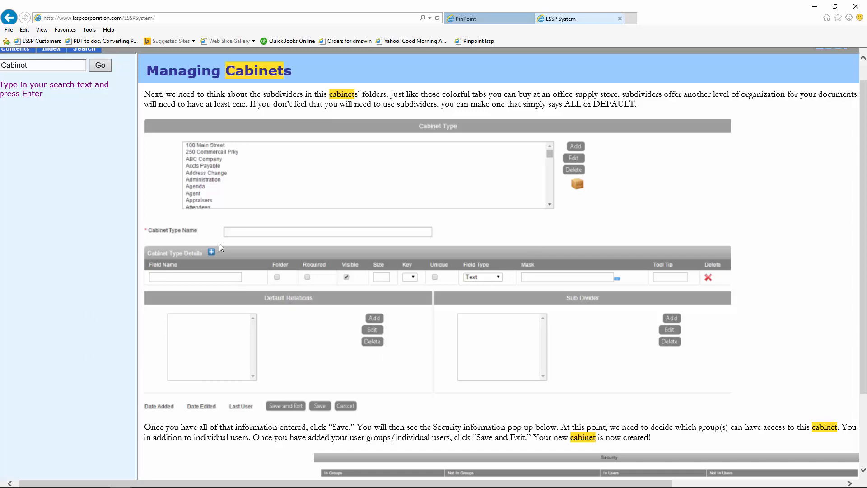
scroll(219, 253, up, 3)
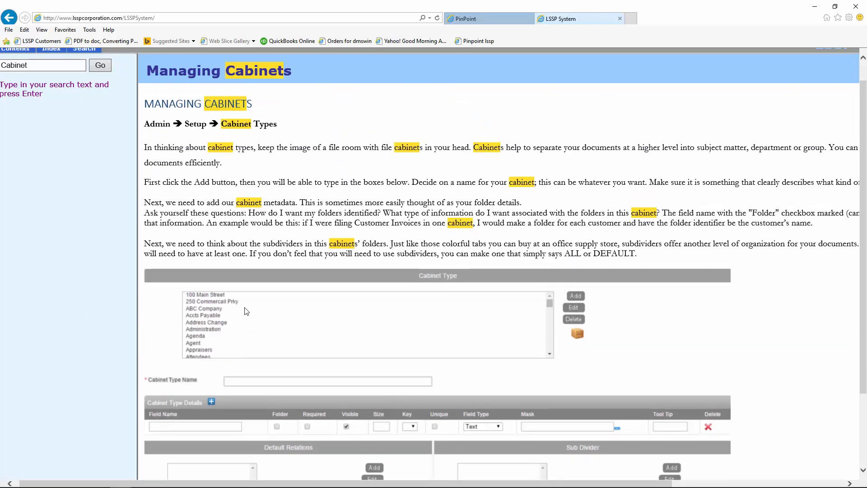
Step: Search the manual for "document", view the Using Setup for Cabinet/Document Types topic, and return to the search results
click(75, 64)
key(ctrl+a)
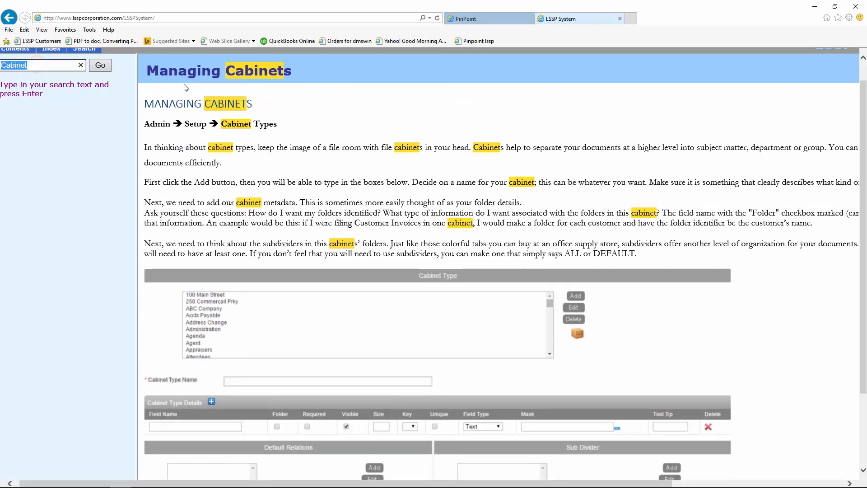
text(document)
key(Return)
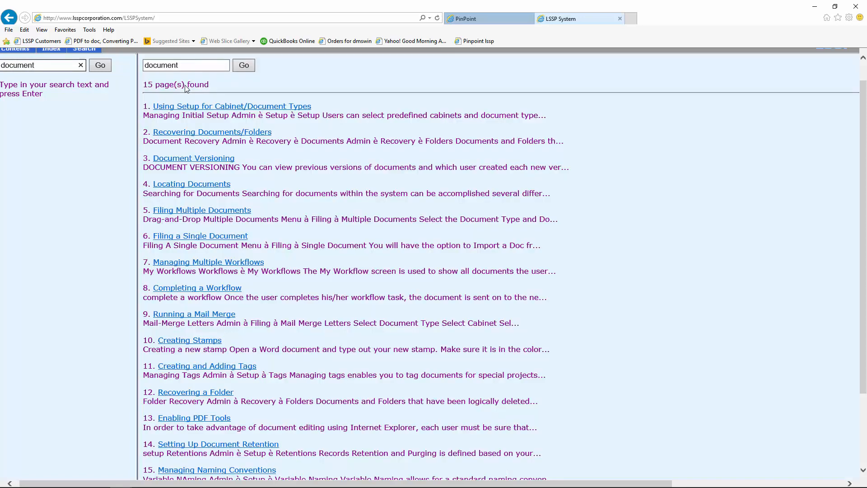
click(238, 108)
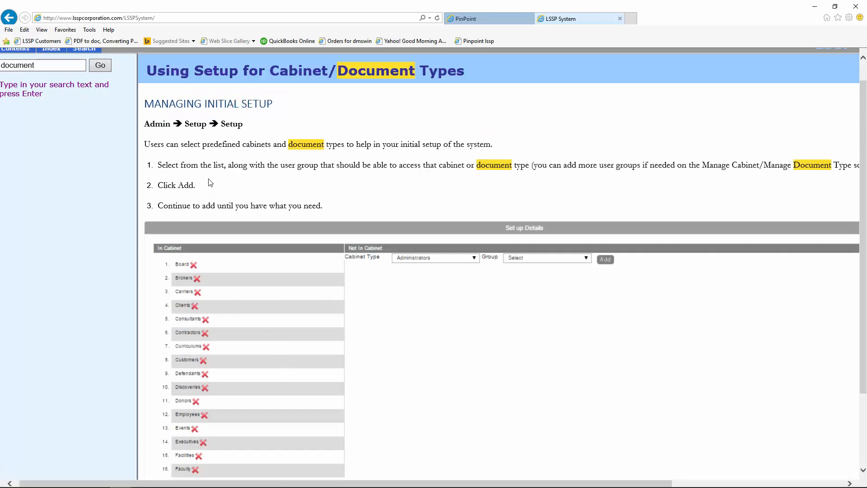
click(8, 17)
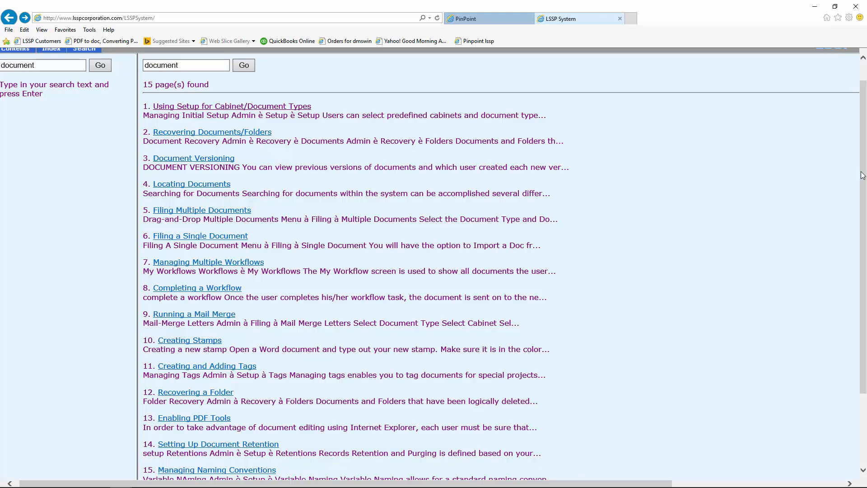
drag(863, 175, 850, 143)
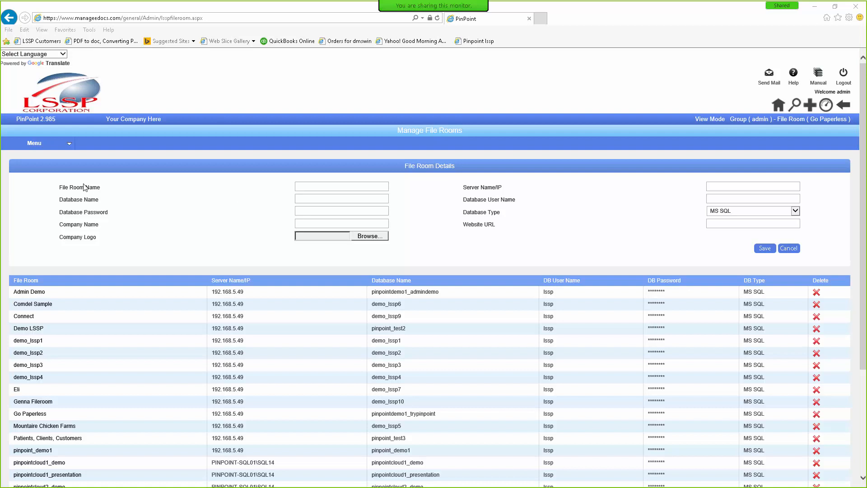
Step: Open the Cabinet Types setup and examine the Clients cabinet type's fields and sub dividers
click(39, 145)
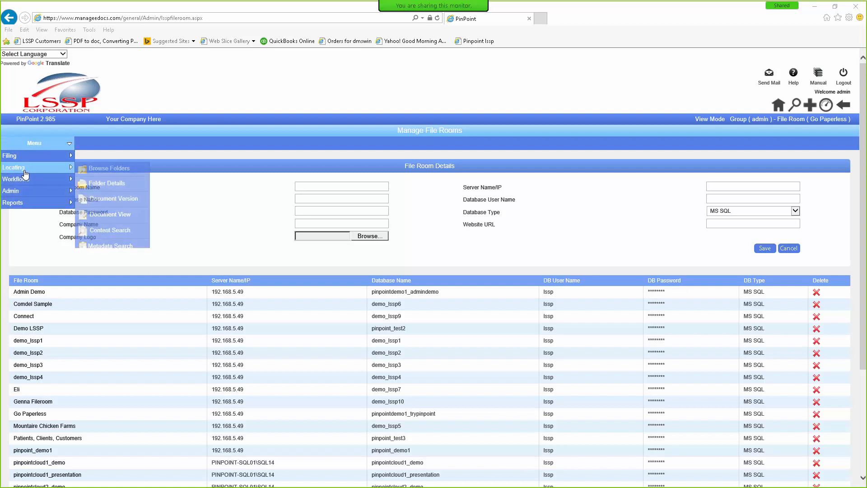
mouse_move(25, 195)
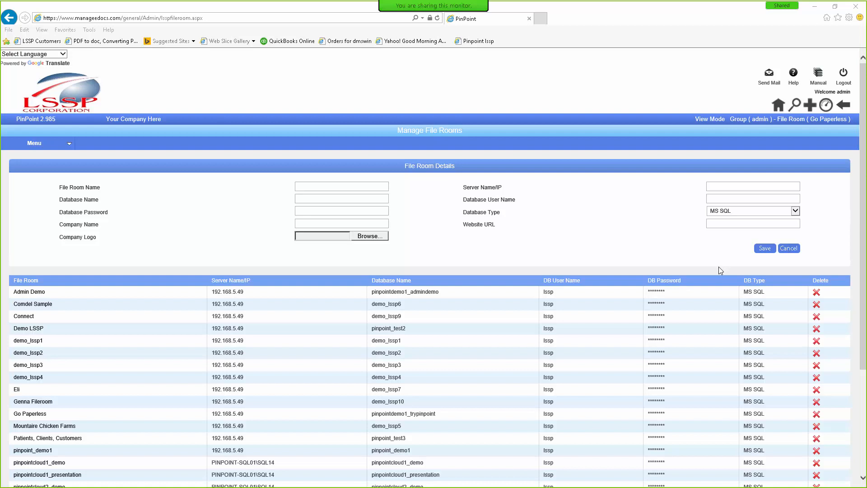
click(42, 142)
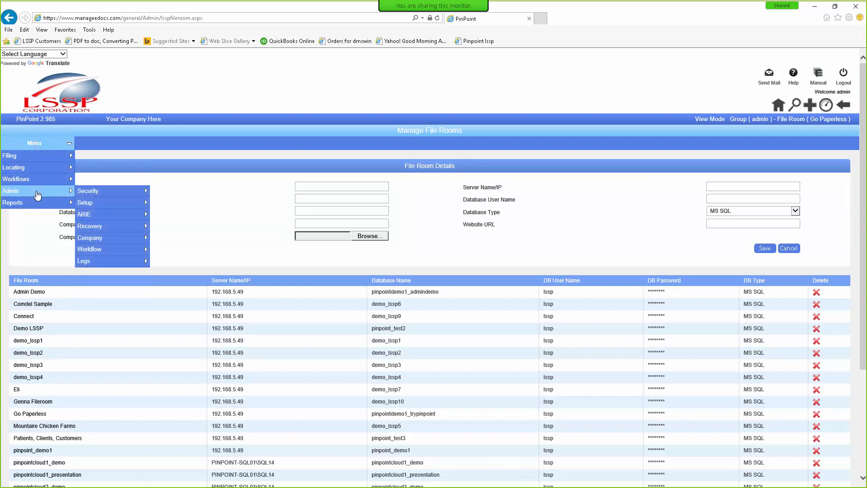
mouse_move(93, 209)
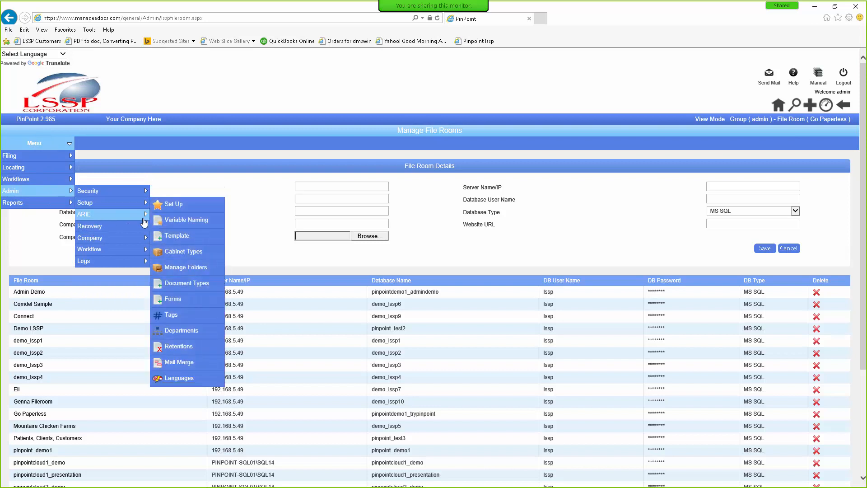
mouse_move(123, 206)
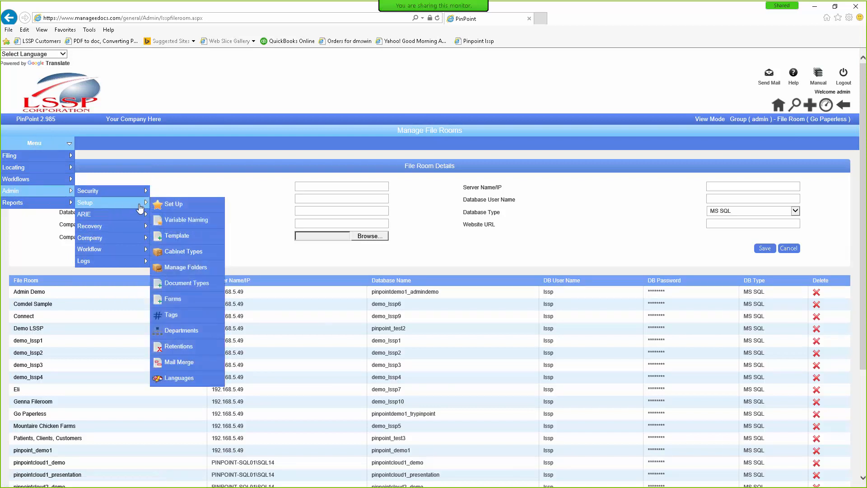
click(179, 252)
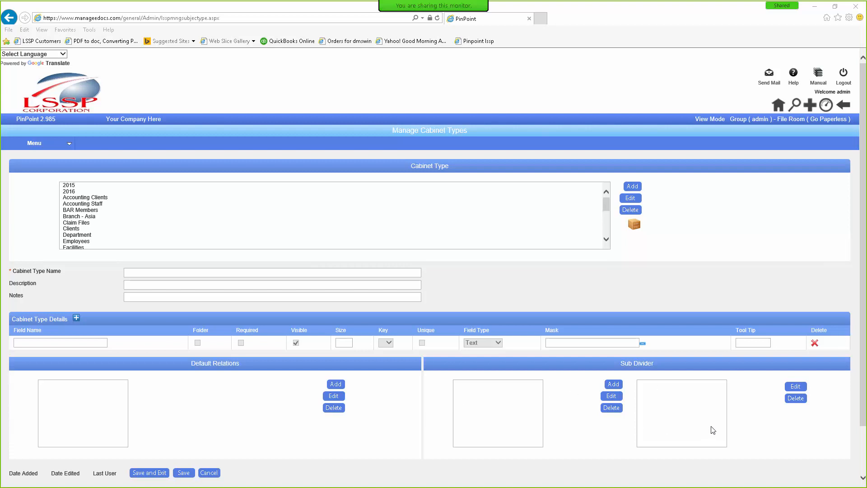
click(70, 229)
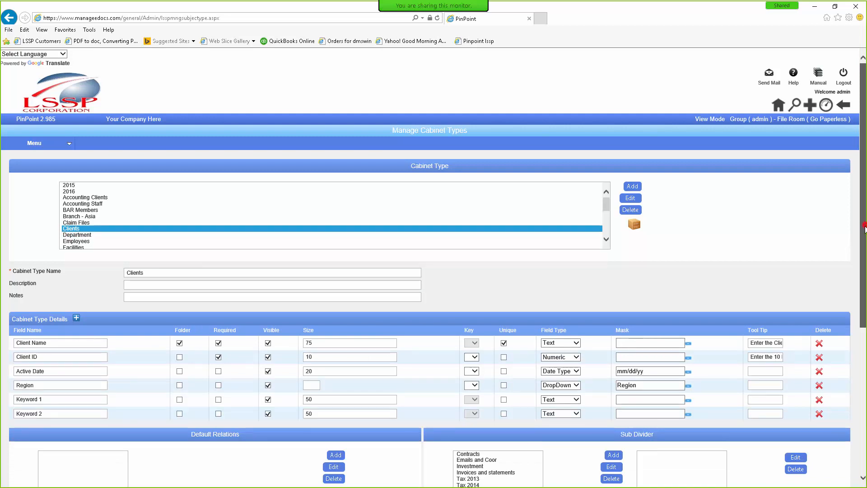
scroll(652, 326, down, 3)
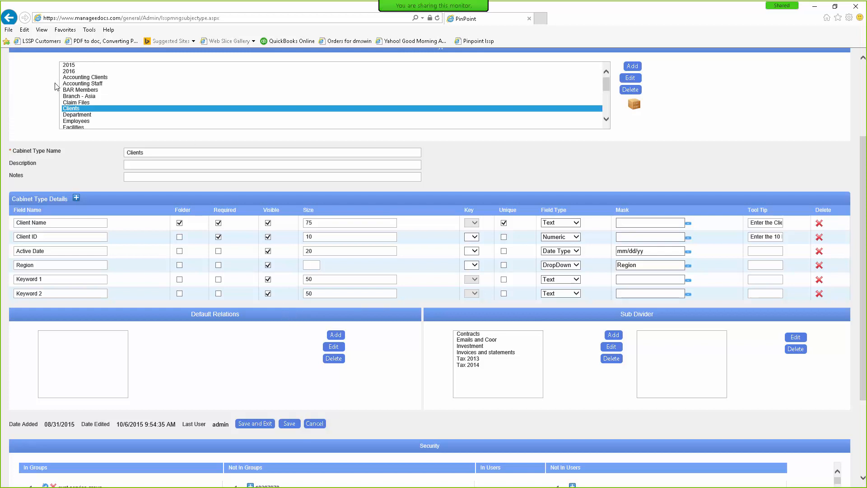
scroll(39, 68, up, 3)
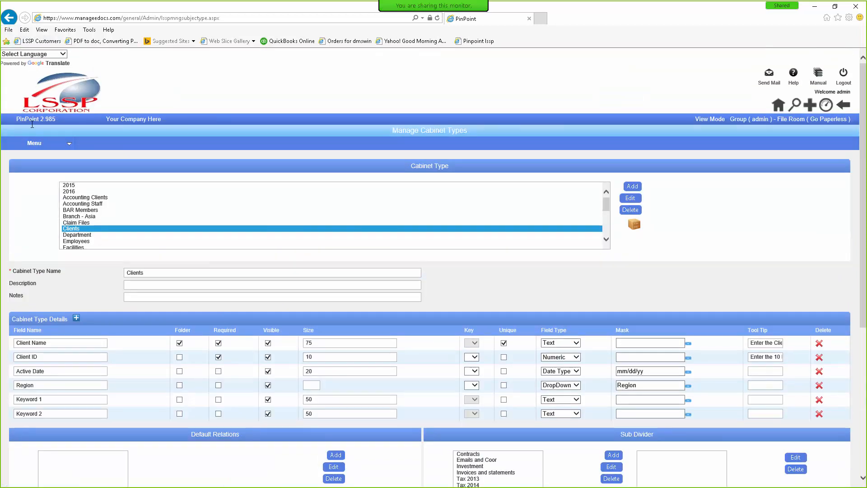
Step: Open the ABC Company folder details in the Vendors cabinet and start adding a new file from its ABC Company Vendors 10/07/2015 document
mouse_move(33, 142)
mouse_move(26, 168)
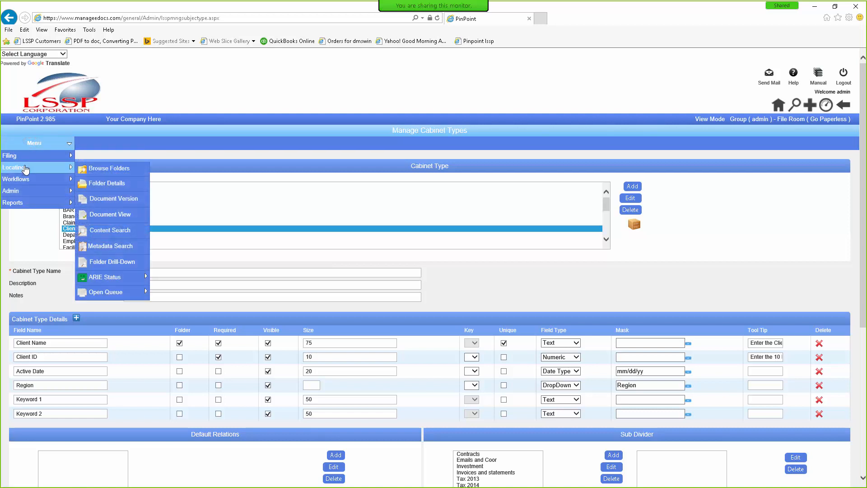
click(104, 184)
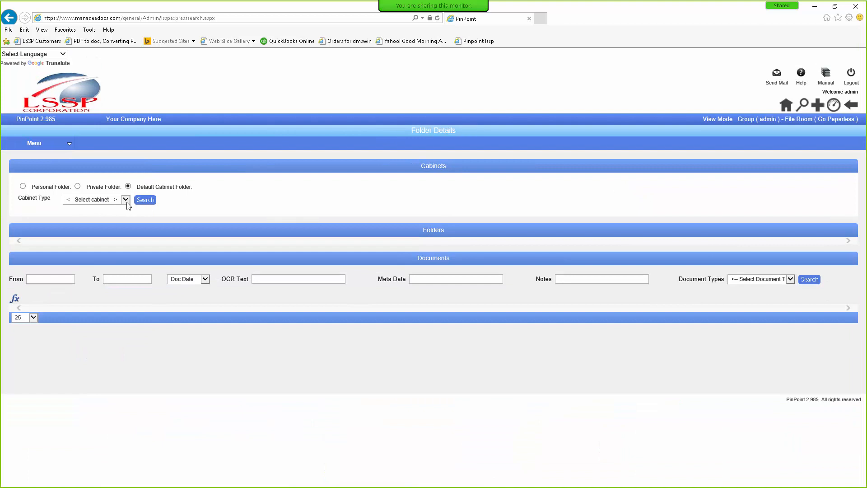
click(126, 201)
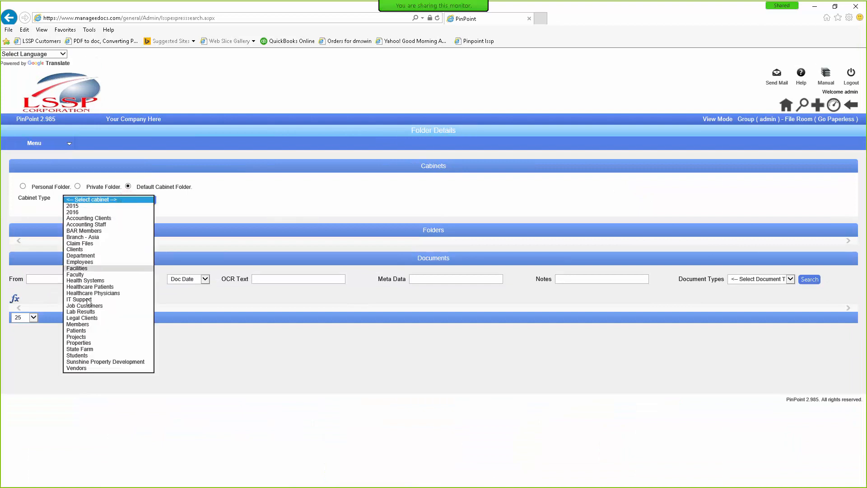
click(74, 369)
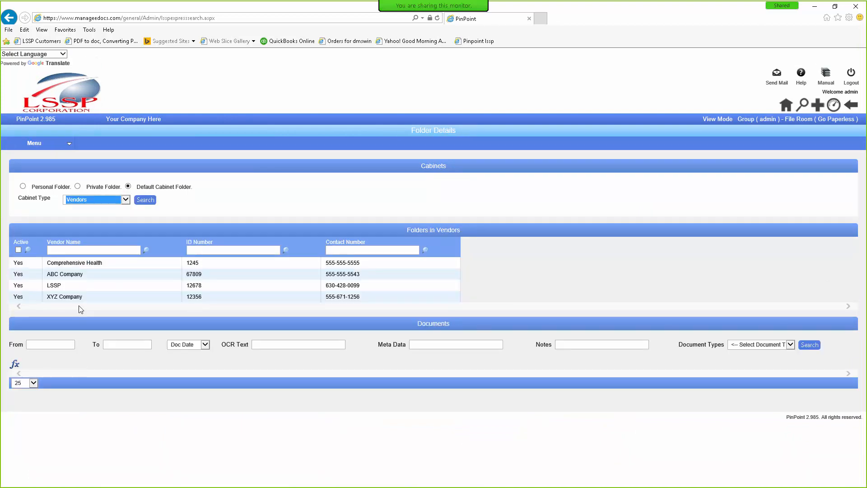
click(63, 274)
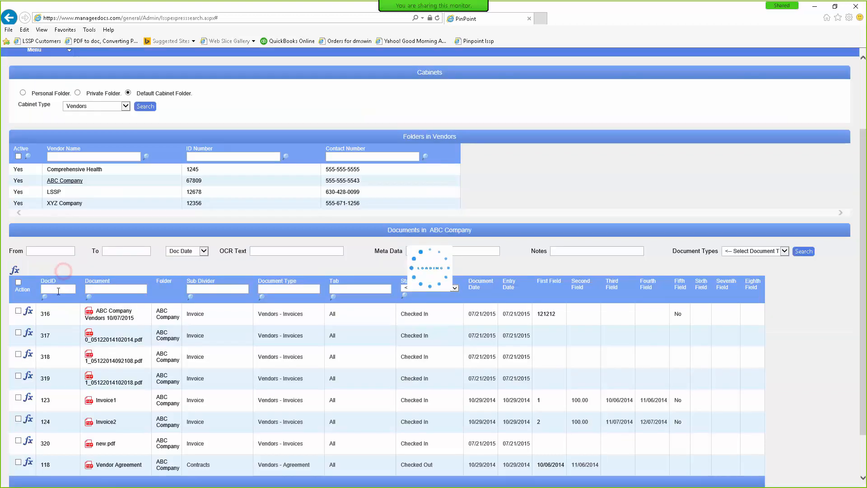
click(29, 315)
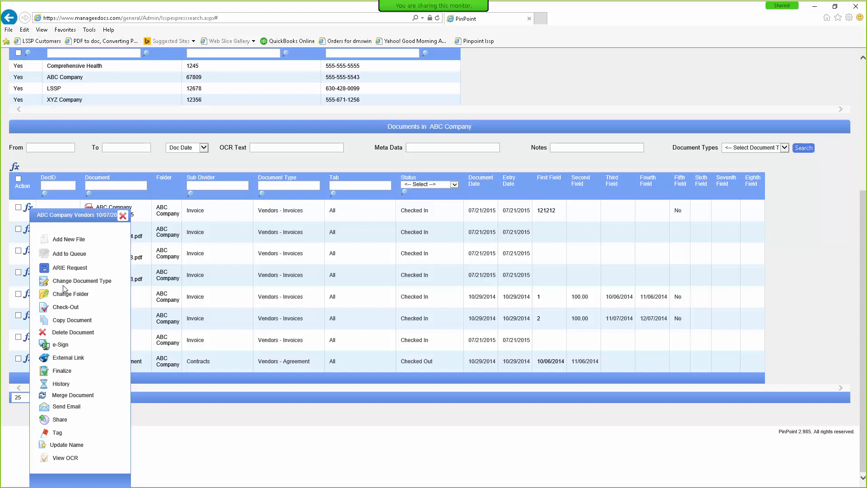
click(46, 239)
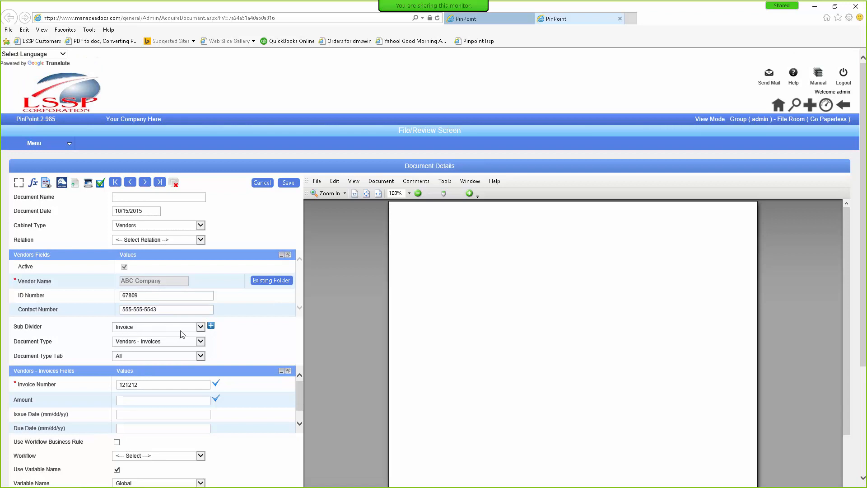
Step: Check the available sub dividers for the new file and add a custom sub divider named Dis 3948348
click(200, 327)
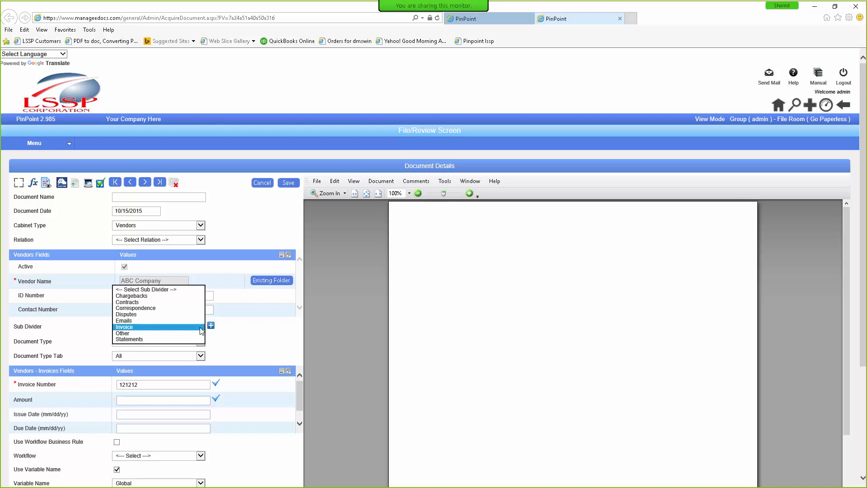
click(200, 329)
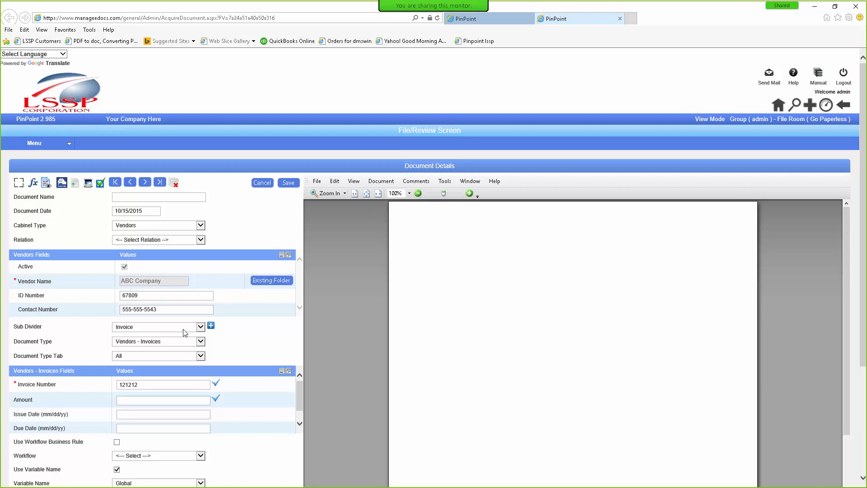
click(211, 326)
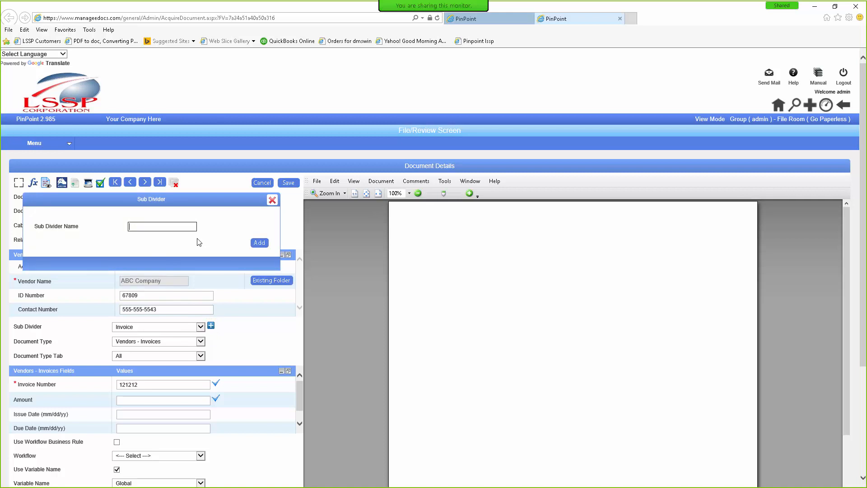
text(Dis 3948348)
click(259, 244)
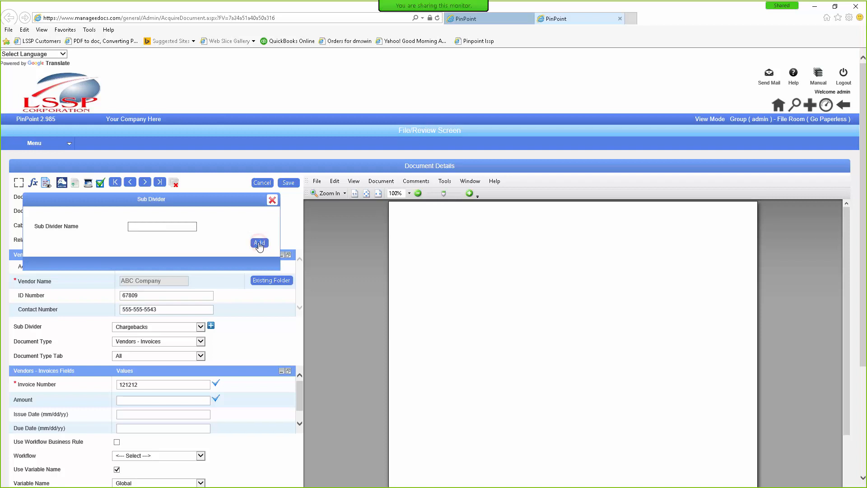
Step: Assign the Dis 3948348 sub divider to the new ABC Company file and save it
click(201, 327)
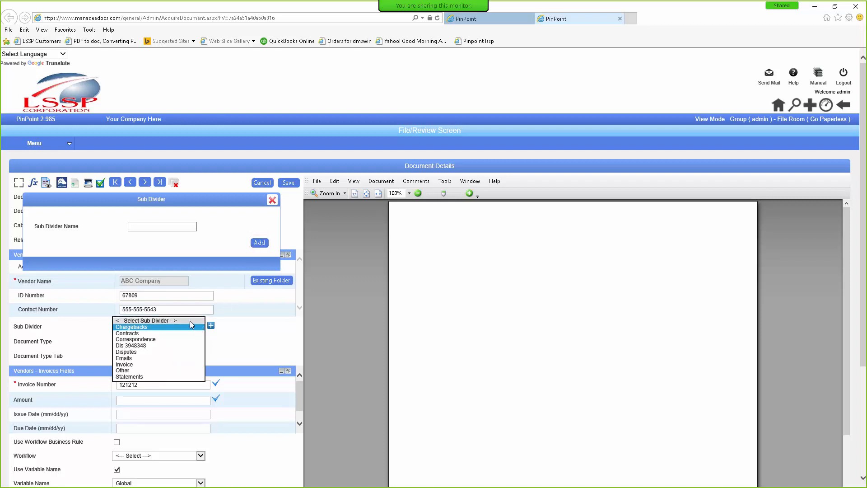
click(145, 346)
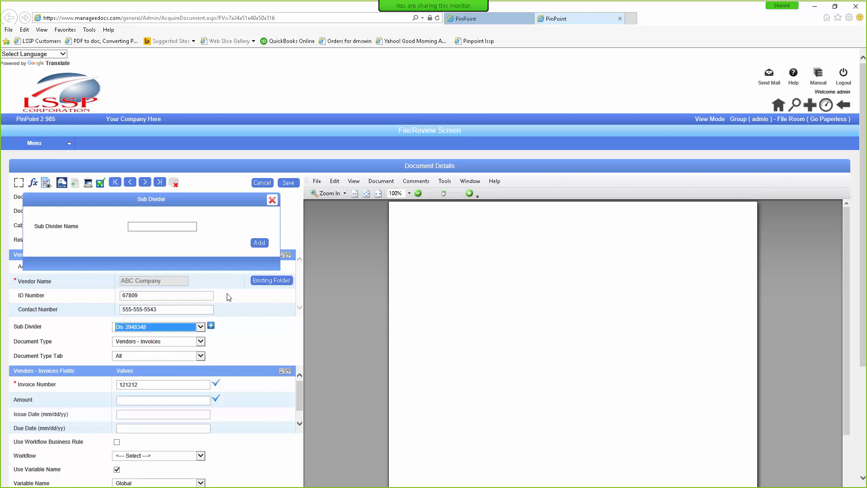
click(273, 200)
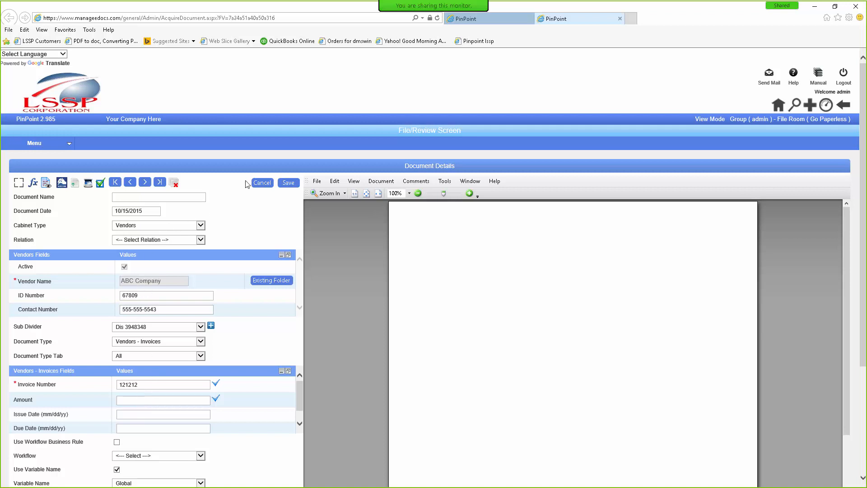
click(289, 183)
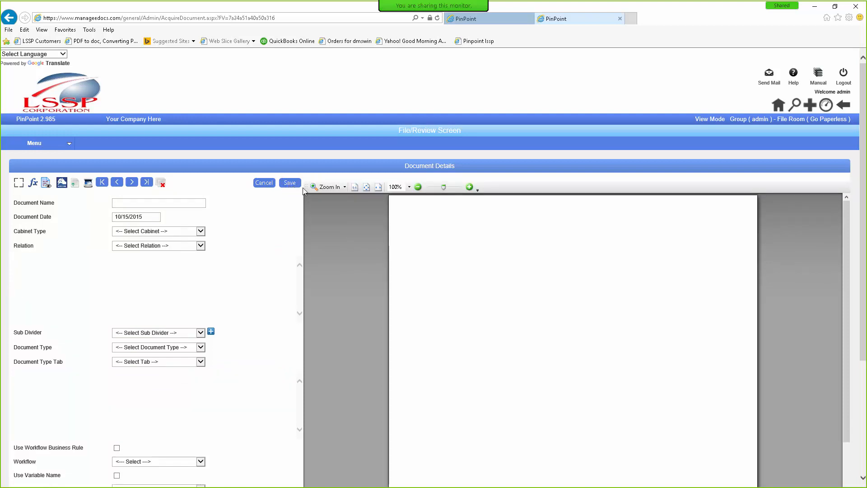
Step: Open the Cabinet Types setup and view the Vendors cabinet type's standard and custom sub dividers
click(40, 143)
mouse_move(27, 193)
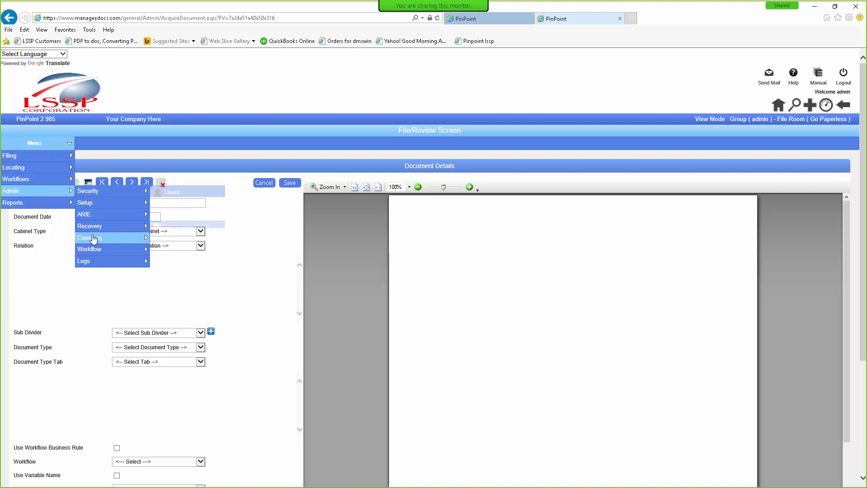
mouse_move(86, 203)
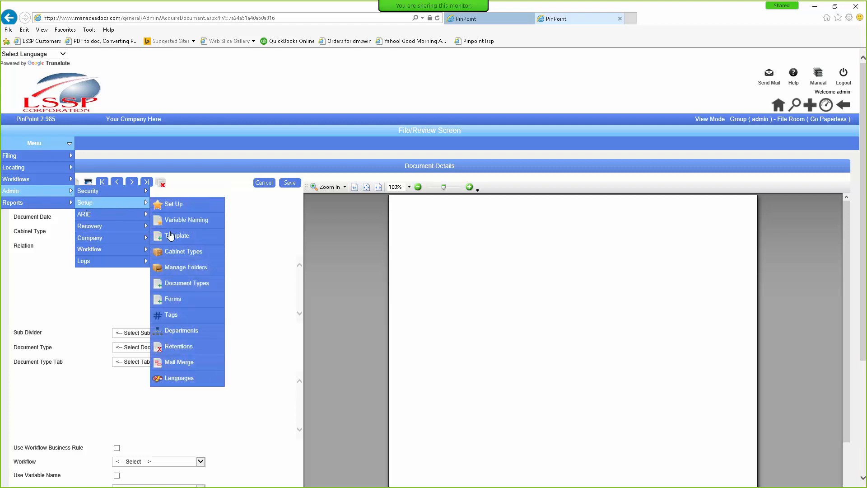
click(187, 252)
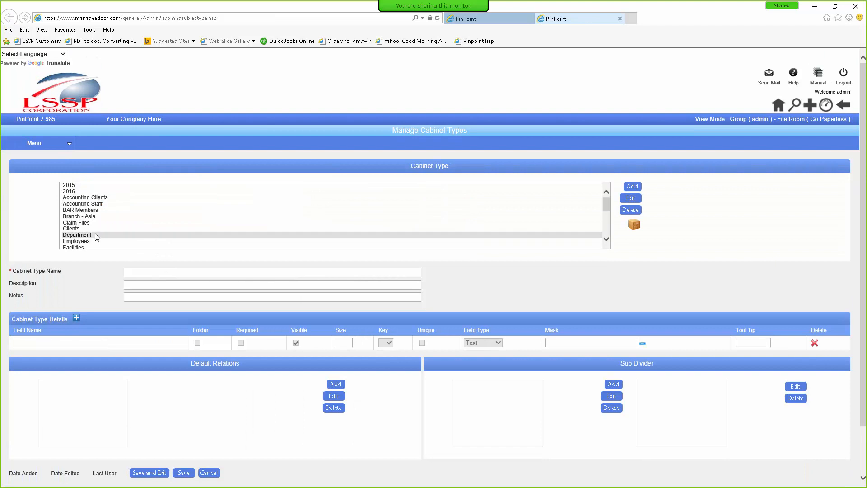
scroll(96, 237, down, 5)
click(79, 247)
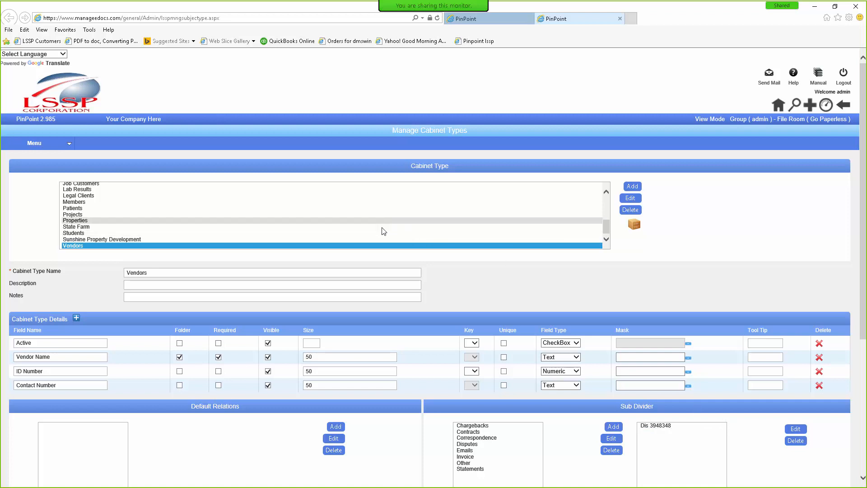
Step: Browse the folders of the Vendors cabinet and expand the ABC Company folder to view its sub dividers
mouse_move(44, 147)
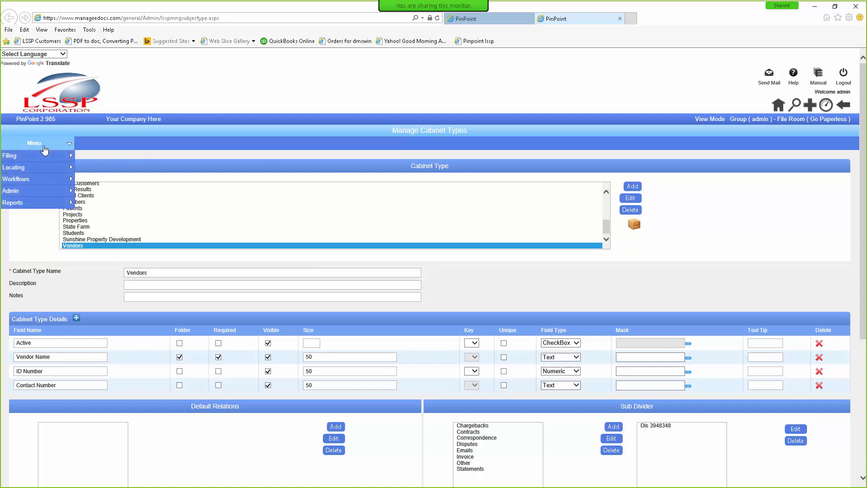
mouse_move(32, 168)
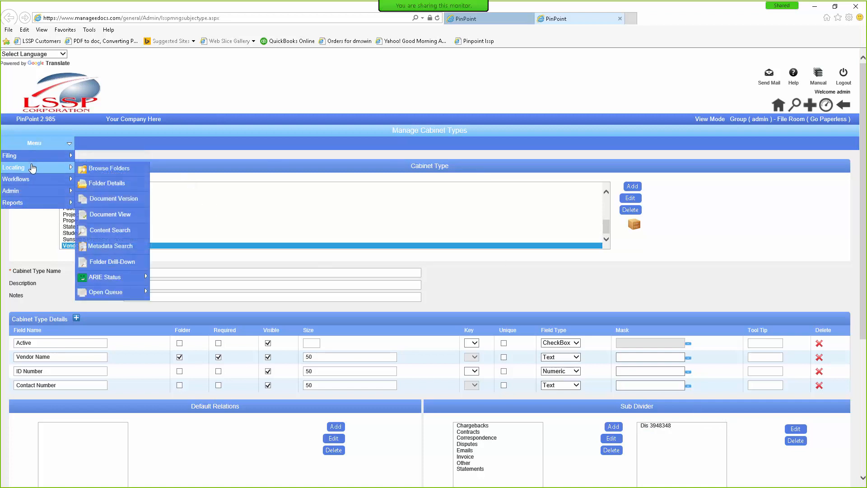
click(100, 173)
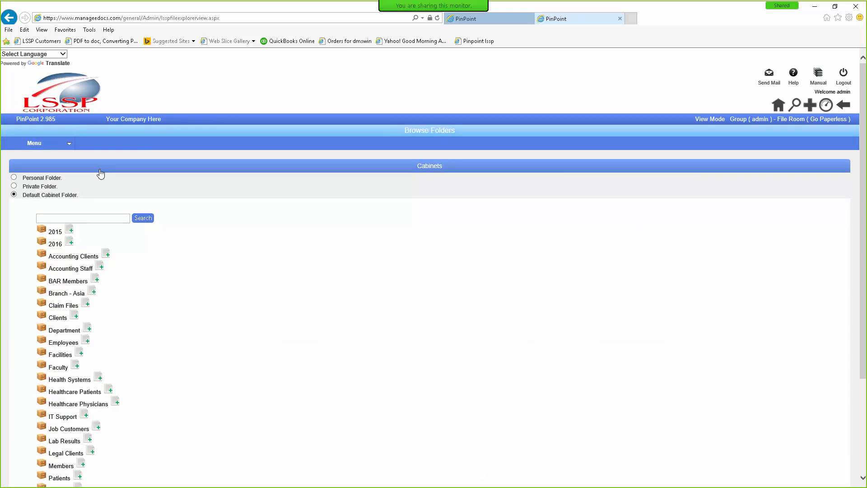
scroll(101, 189, down, 3)
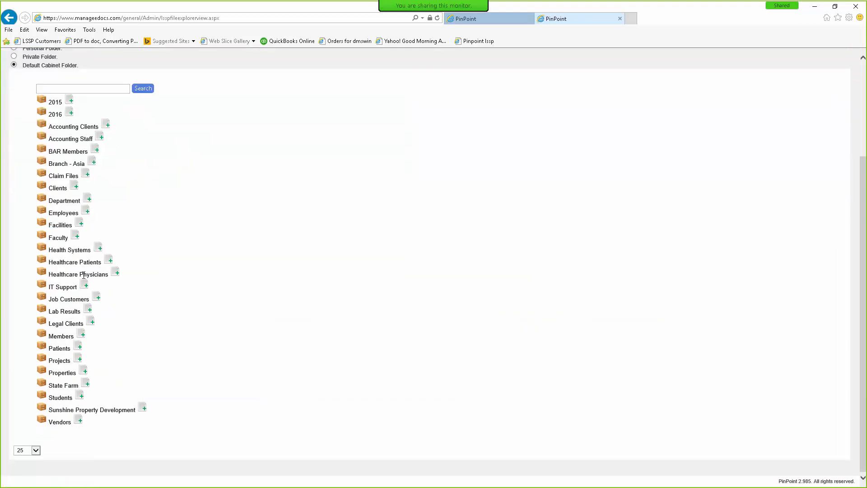
click(41, 423)
scroll(41, 414, down, 2)
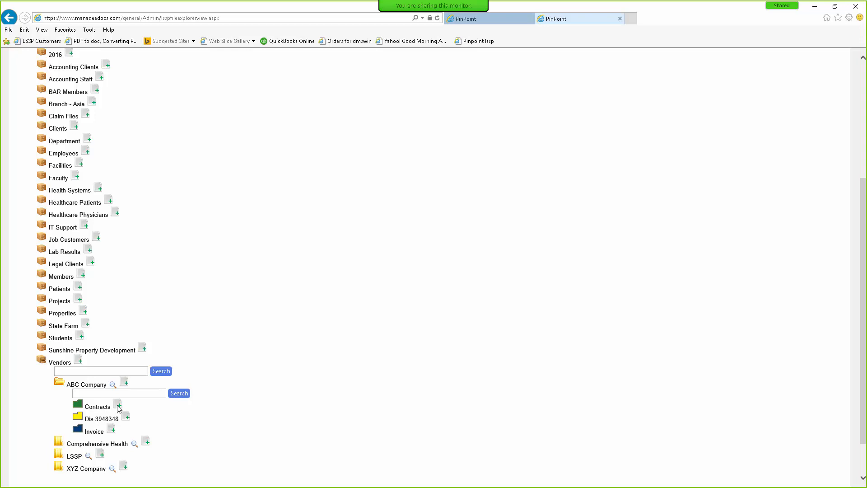
Step: Open the Manage Folders setup and select the Vendors cabinet type
scroll(211, 333, up, 4)
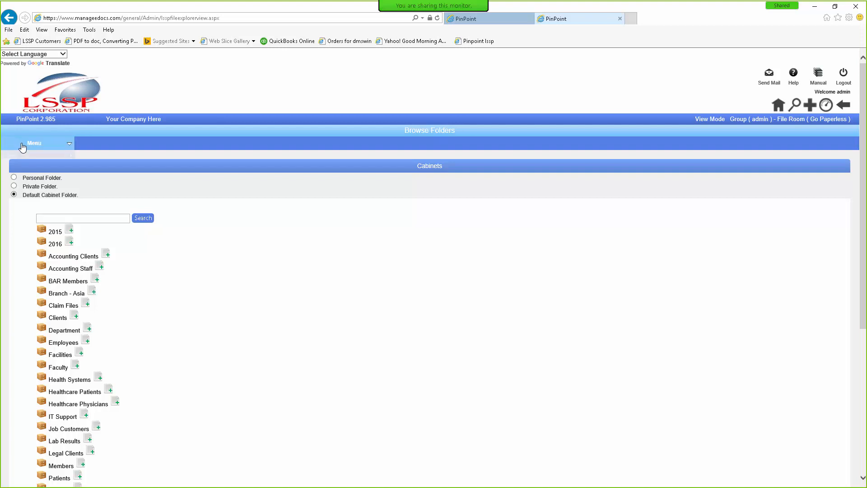
mouse_move(27, 143)
mouse_move(20, 197)
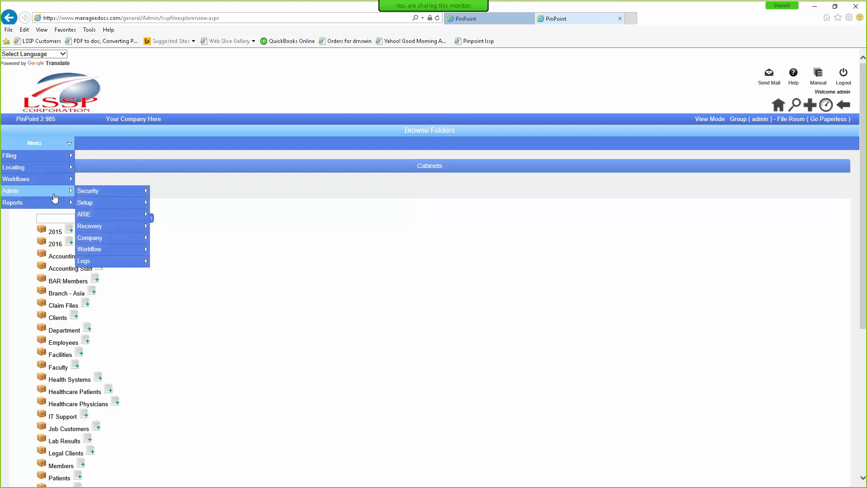
mouse_move(90, 206)
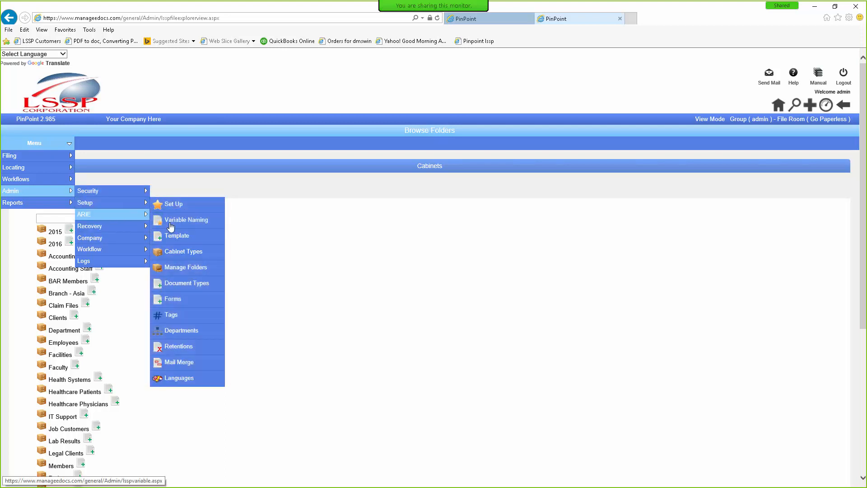
click(174, 269)
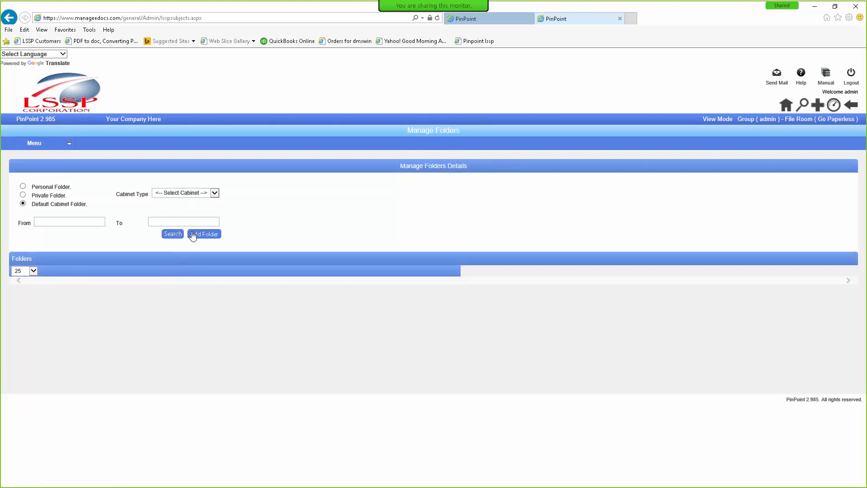
click(215, 193)
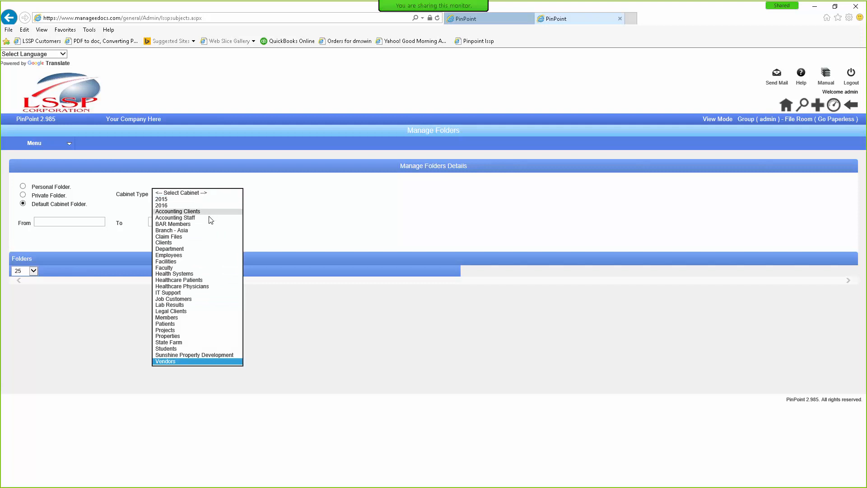
click(174, 361)
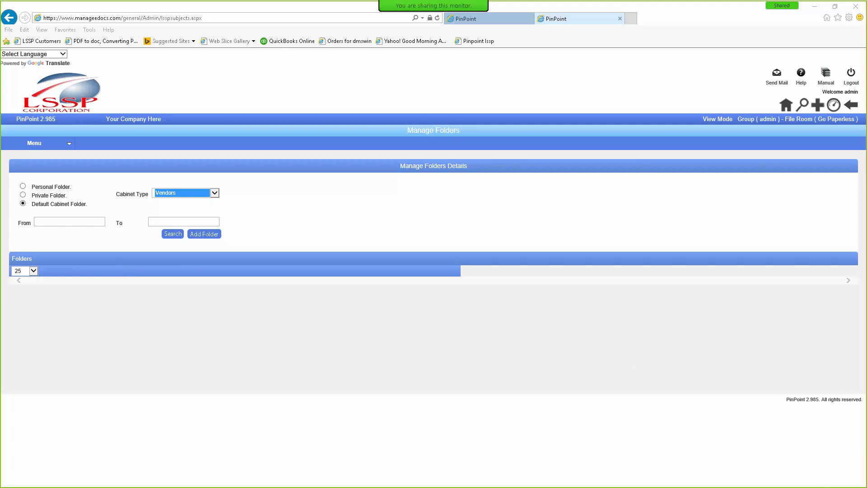
Step: Bring up the clients1.xls spreadsheet over the page and look through its column headings and client rows
drag(866, 120, 377, 97)
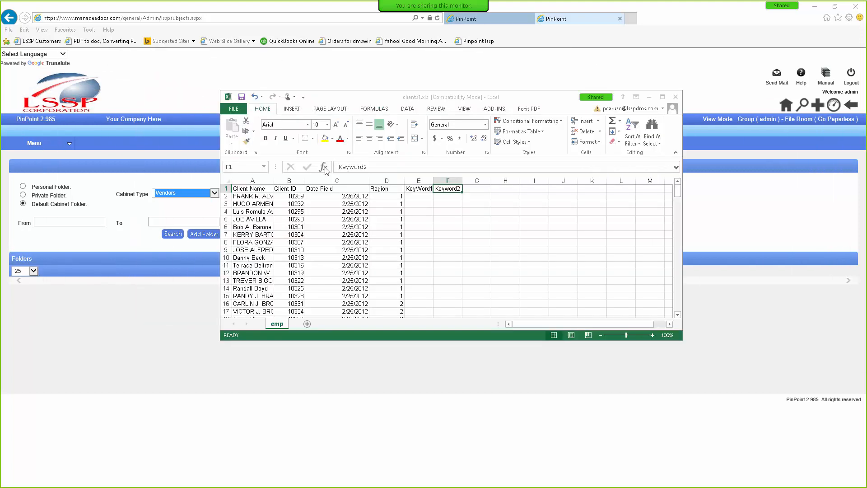
scroll(248, 205, down, 11)
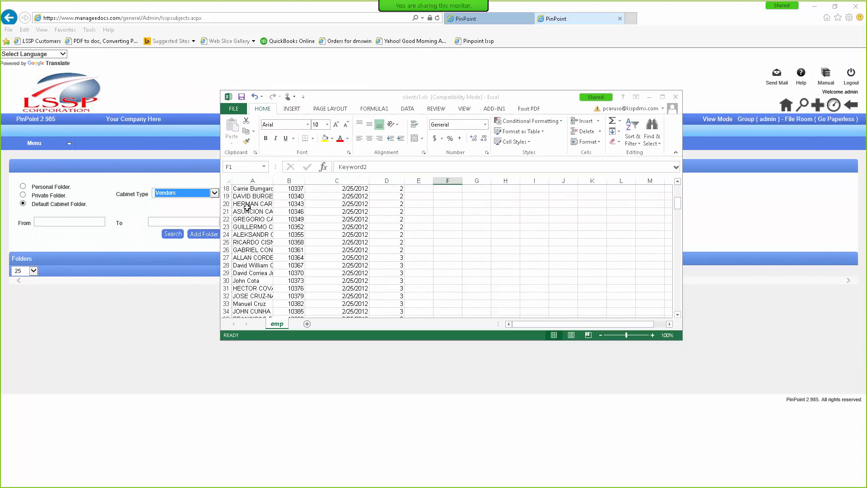
scroll(248, 208, down, 5)
scroll(248, 209, up, 18)
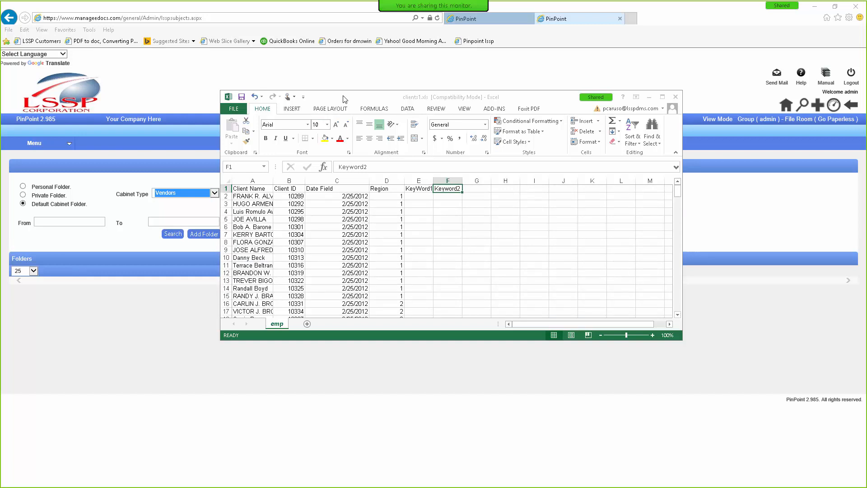
Step: Show the pinpointdemo1 folder window beside the clients1.xls spreadsheet to view its subfolders, and move both windows off the page
drag(866, 120, 156, 128)
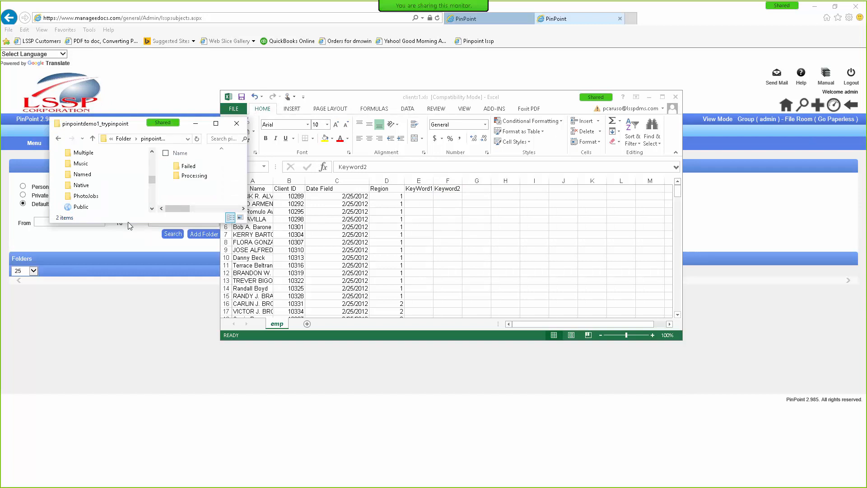
drag(128, 221, 122, 305)
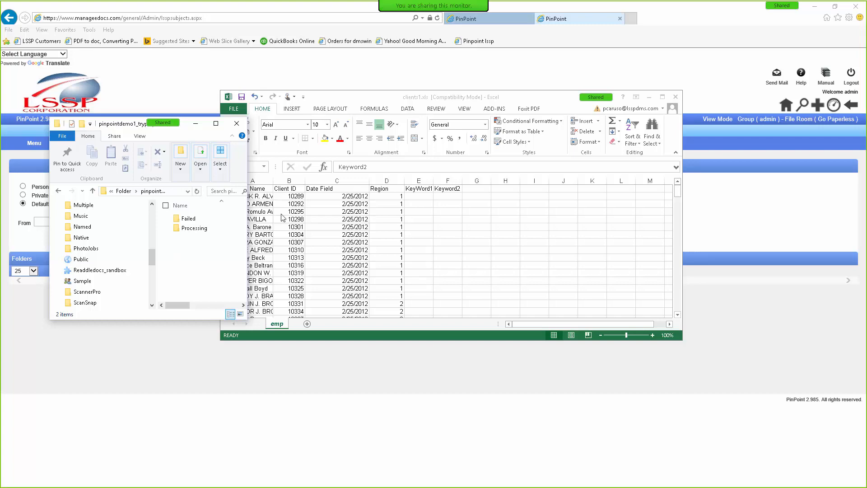
drag(374, 102, 455, 93)
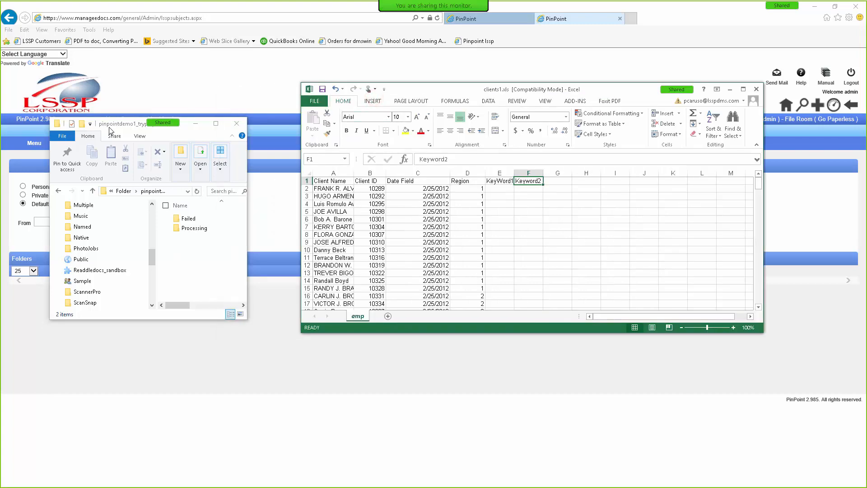
drag(117, 123, 866, 302)
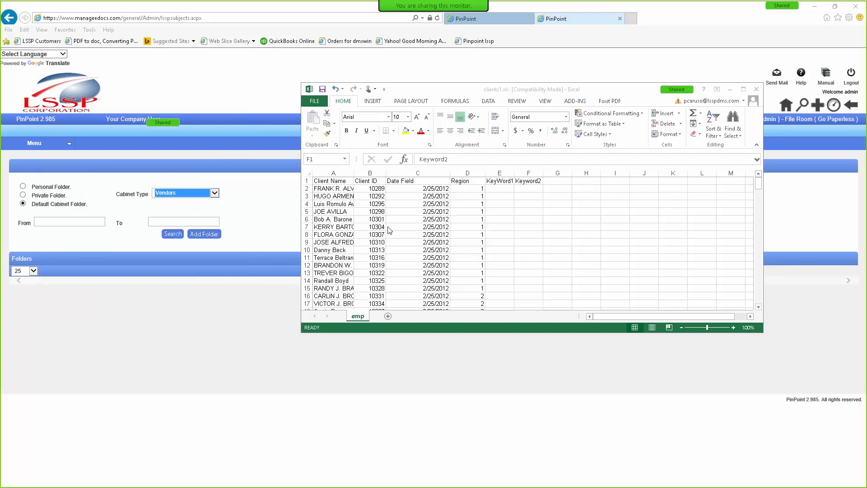
click(422, 93)
drag(452, 88, 866, 94)
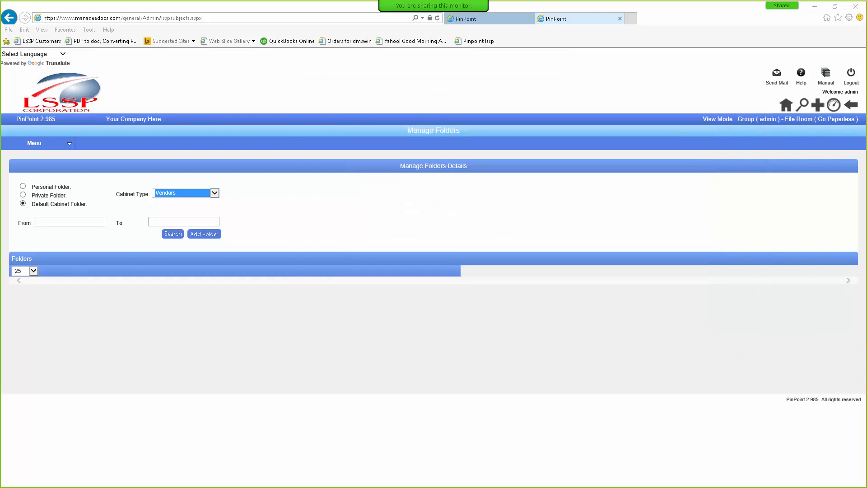
Step: Open the Cabinet Types setup and view the field definitions of the Clients cabinet type
click(27, 148)
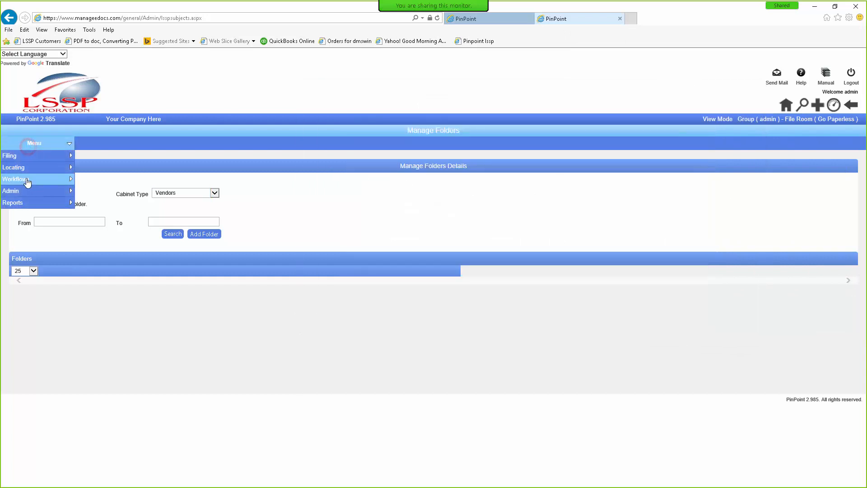
mouse_move(27, 172)
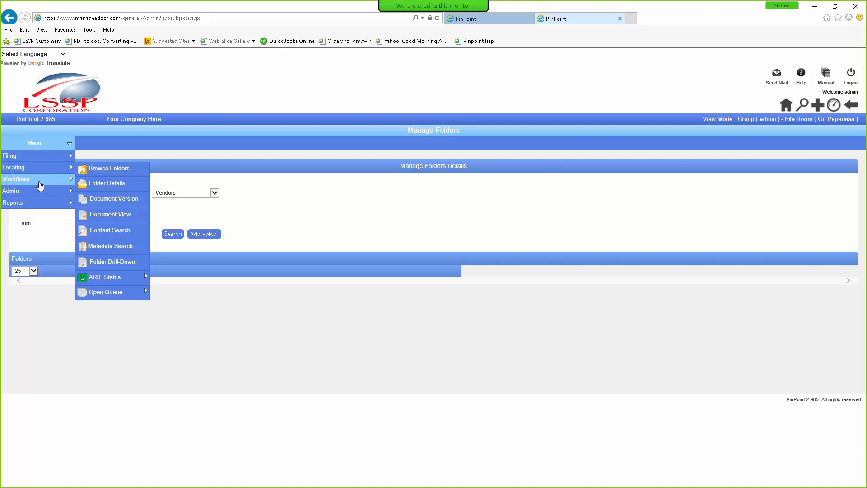
mouse_move(34, 194)
mouse_move(80, 202)
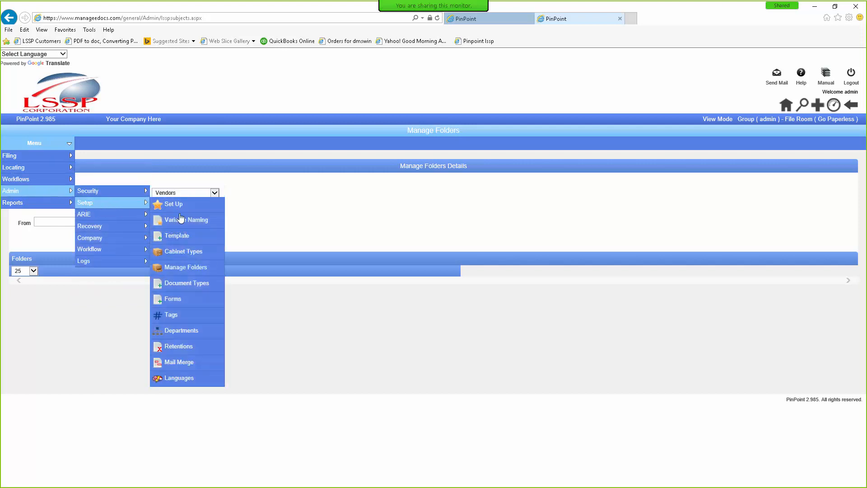
click(188, 257)
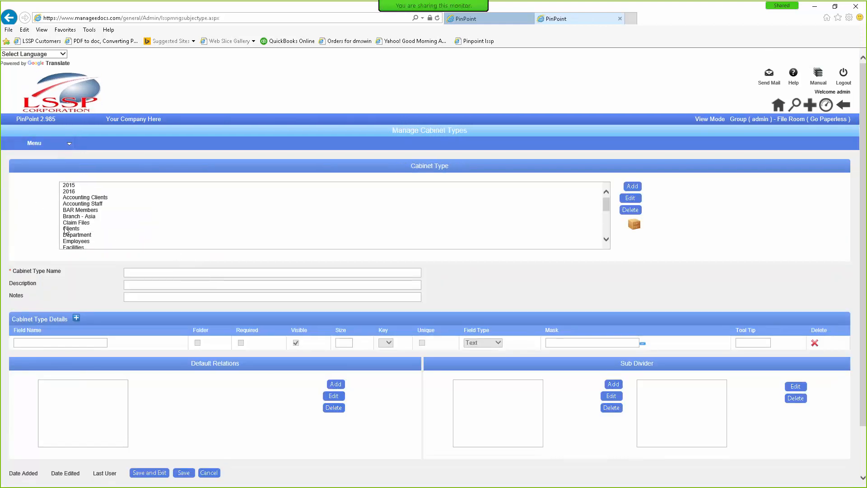
click(65, 229)
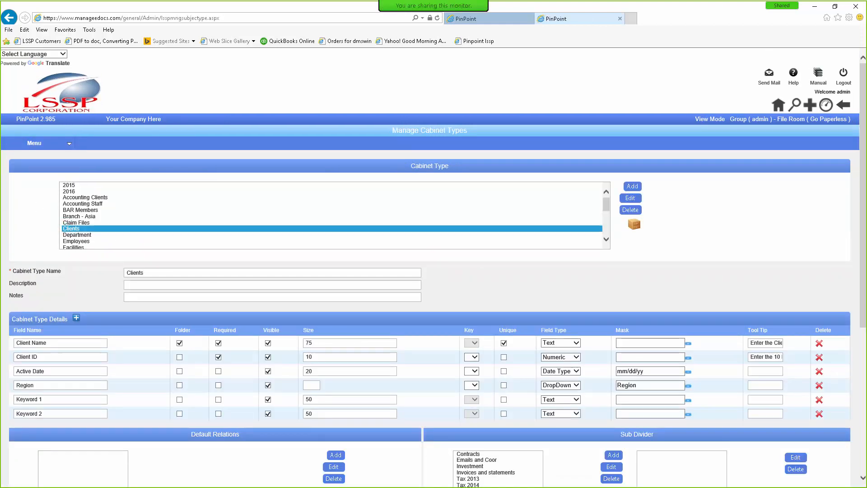
Step: Compare the clients1.xls columns with the Clients cabinet fields, view the pinpointdemo1 folder window, and dismiss both windows
drag(866, 59, 516, 176)
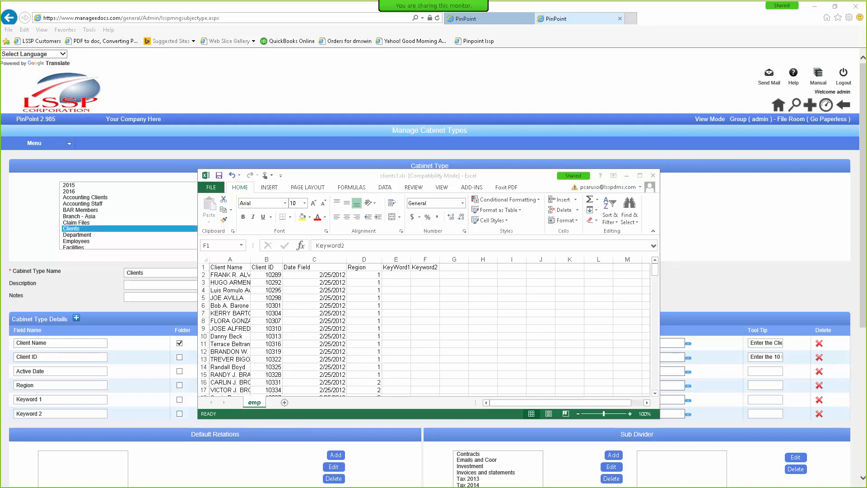
drag(866, 91, 281, 86)
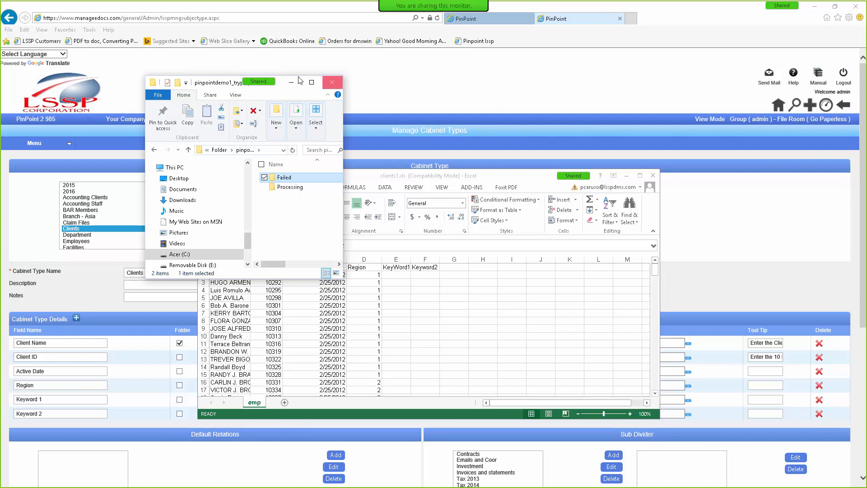
click(253, 91)
click(231, 81)
click(291, 82)
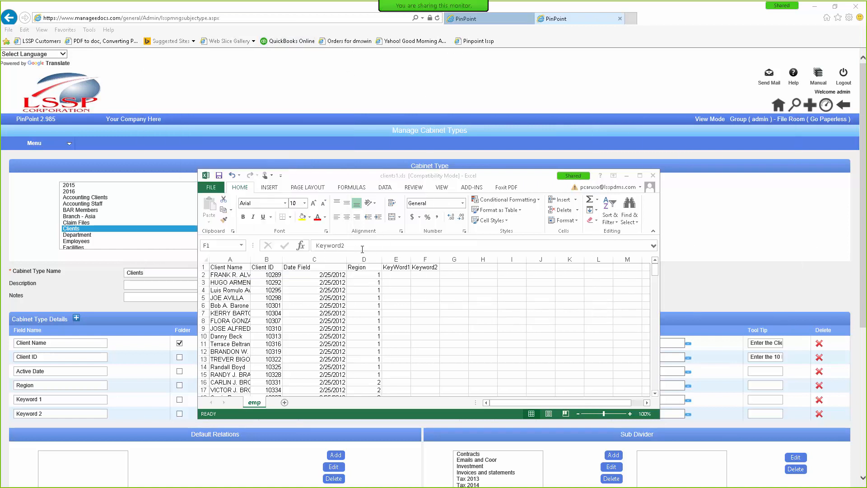
click(653, 176)
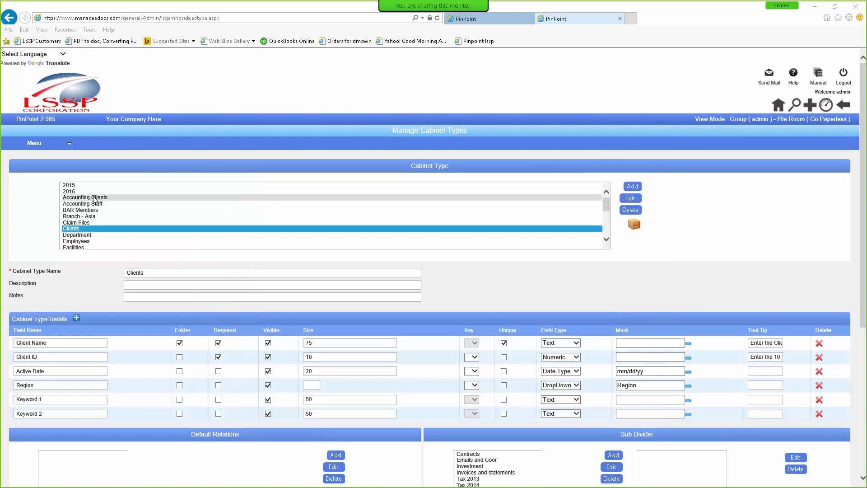
Step: Browse the default cabinet folders and expand the Clients cabinet to look through its client folders
click(54, 143)
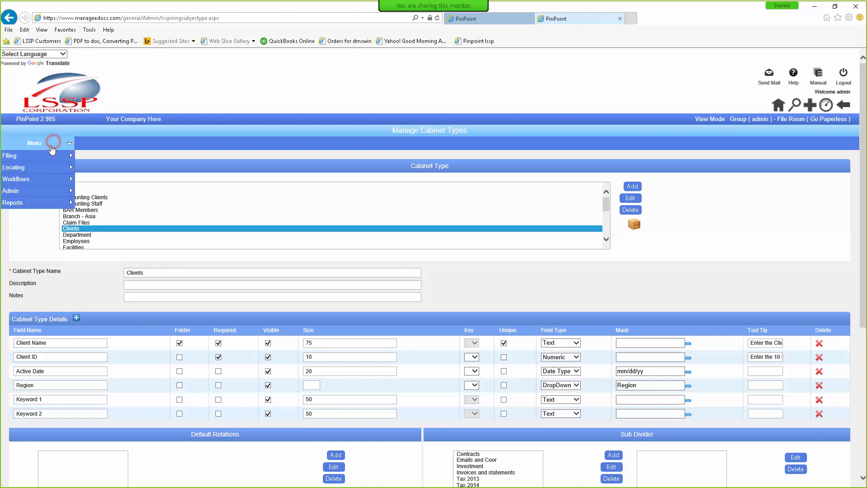
mouse_move(36, 194)
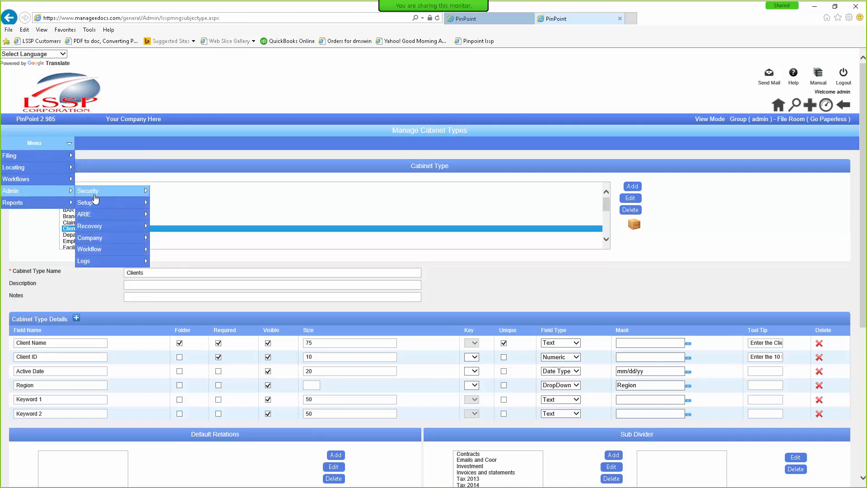
mouse_move(45, 168)
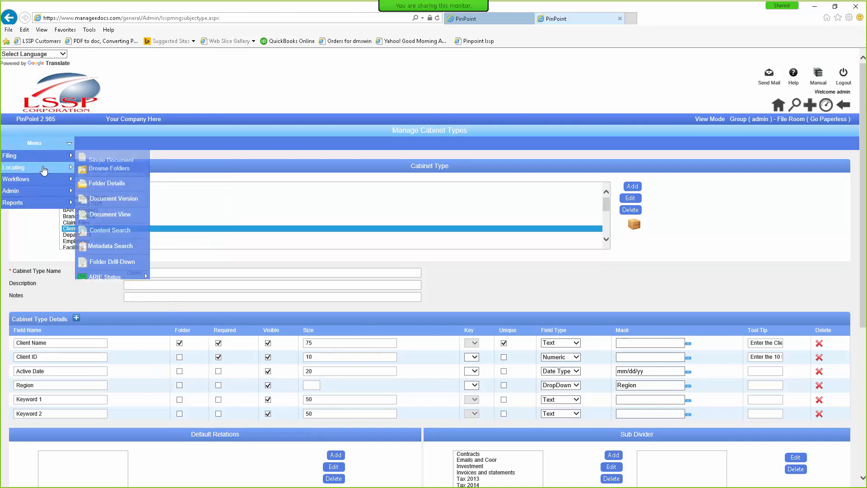
click(93, 174)
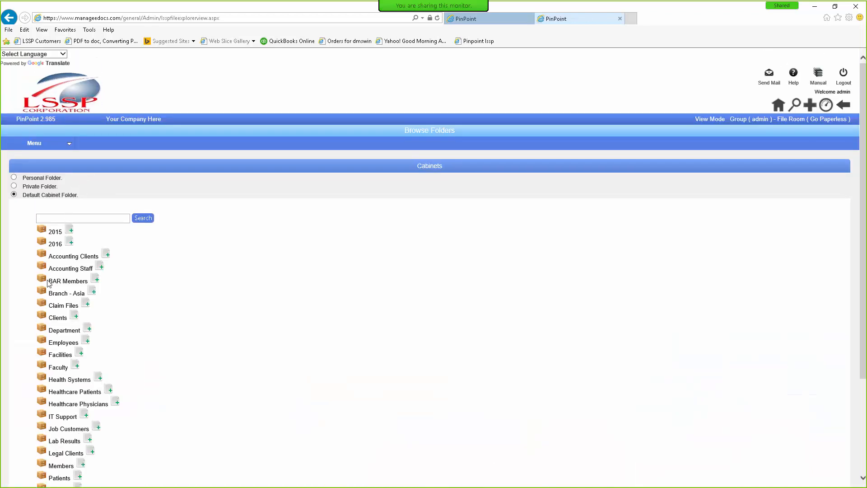
click(41, 315)
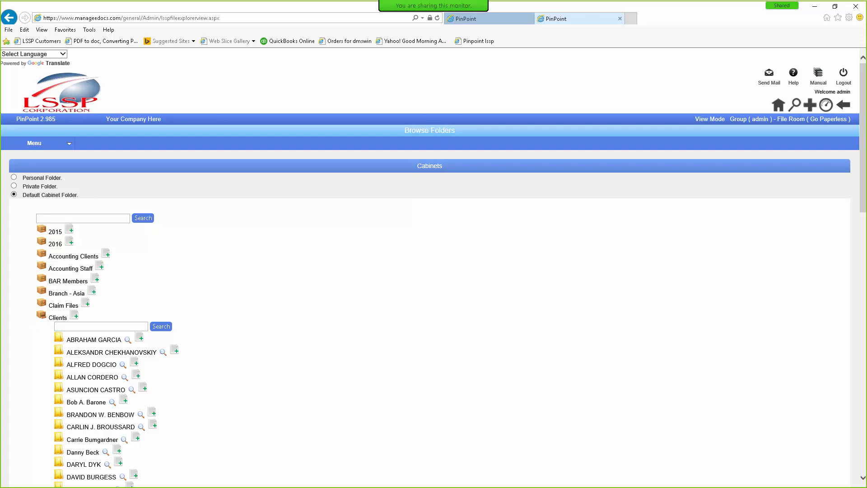
scroll(352, 424, down, 9)
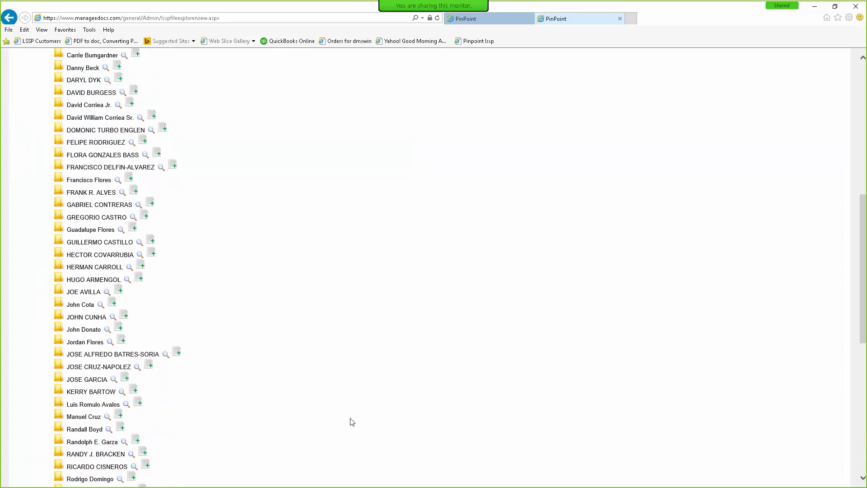
scroll(353, 422, down, 10)
scroll(352, 422, up, 10)
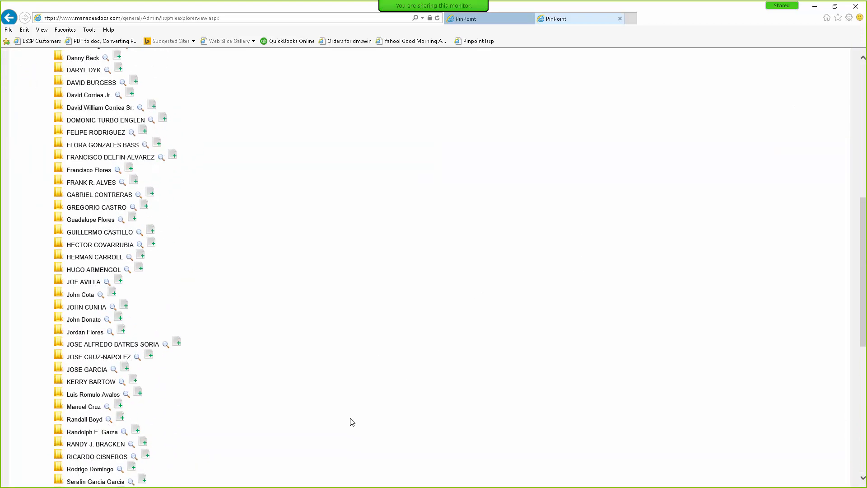
scroll(353, 422, up, 8)
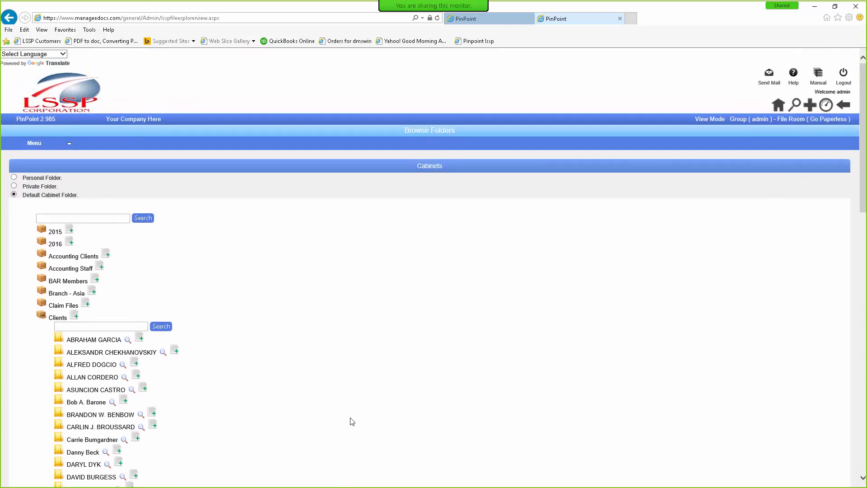
Step: Open the Folder Details screen and list the folders in the Clients default cabinet
mouse_move(34, 143)
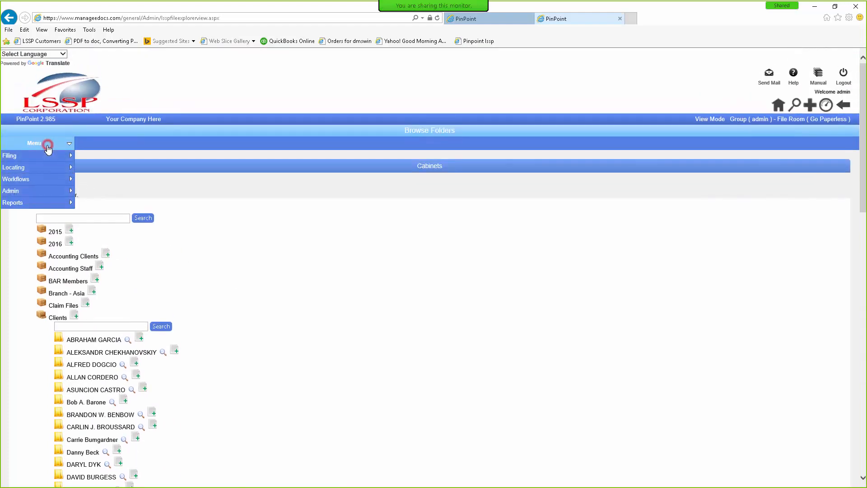
mouse_move(43, 168)
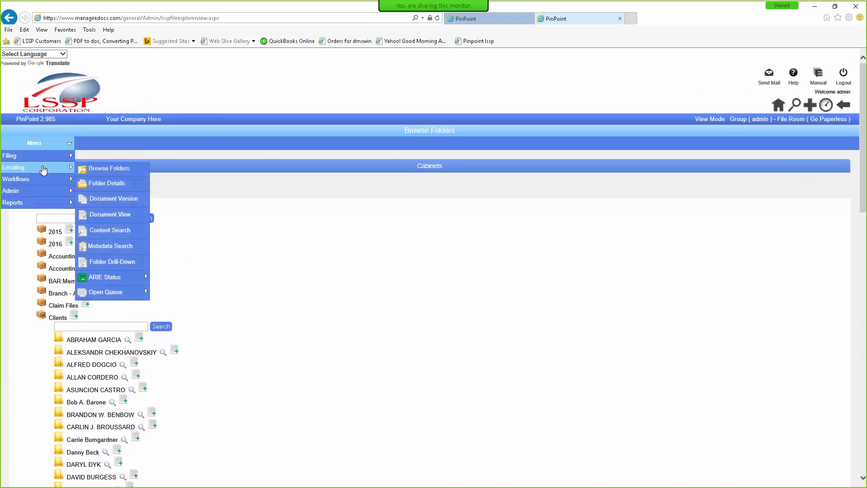
click(105, 185)
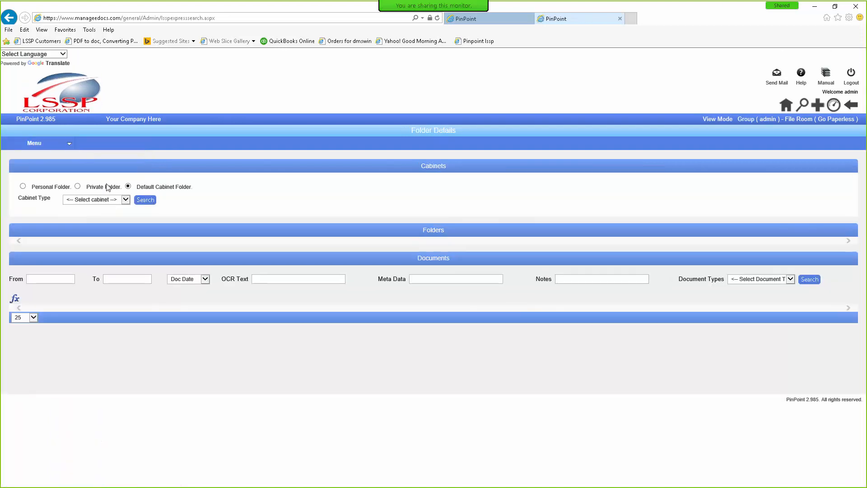
click(126, 199)
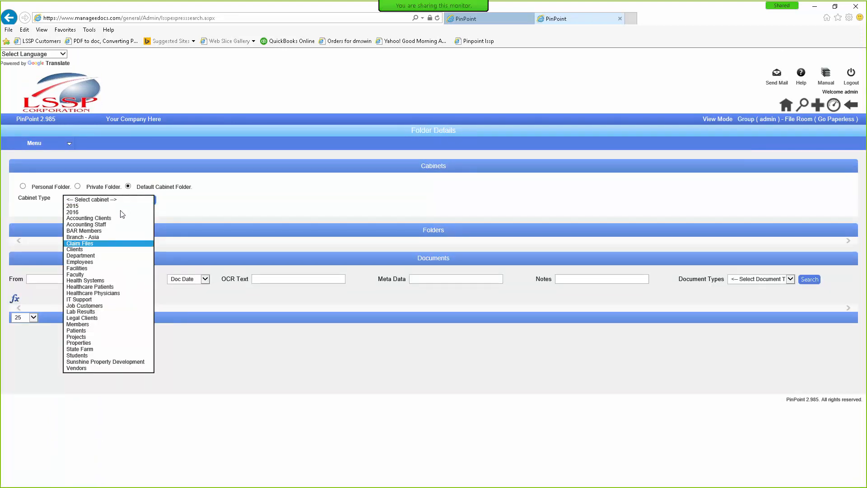
click(87, 250)
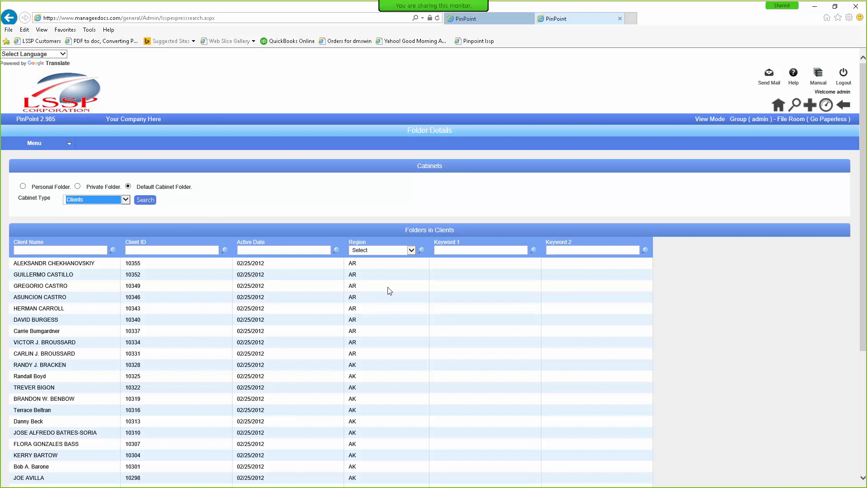
Step: Choose North as the Region filter for the Clients folders, select a client folder, and view page 8 of the list before leaving it
click(411, 250)
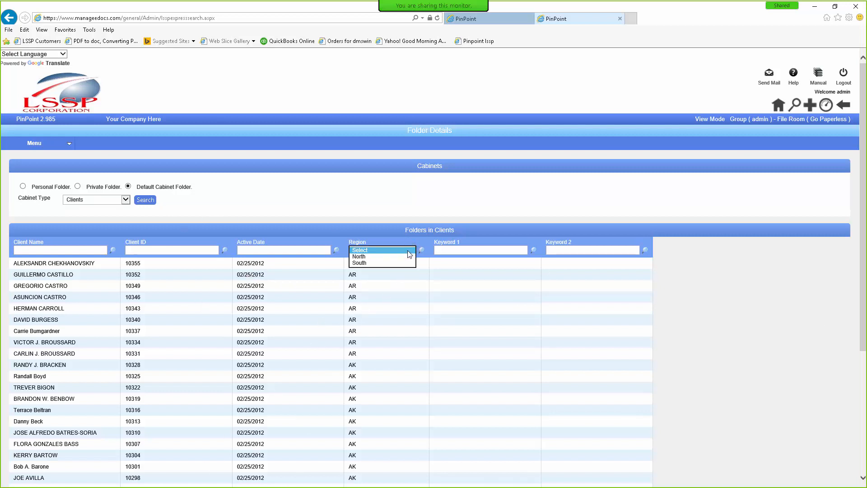
click(407, 256)
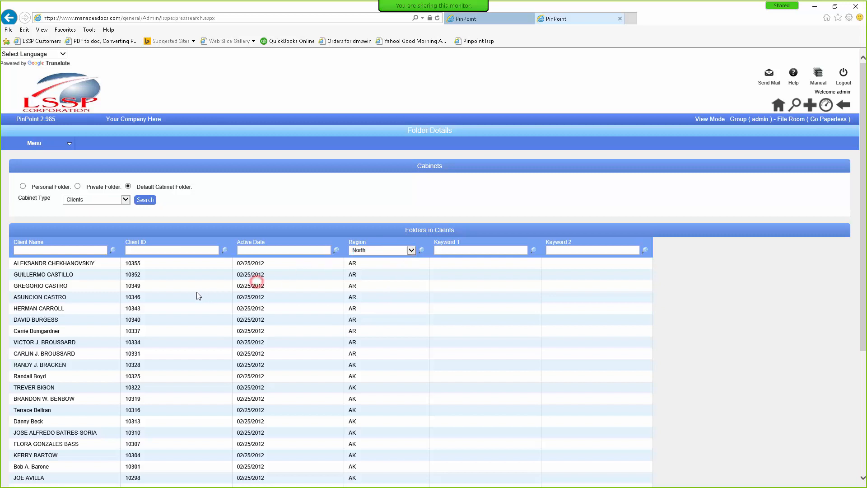
click(131, 286)
scroll(107, 328, down, 2)
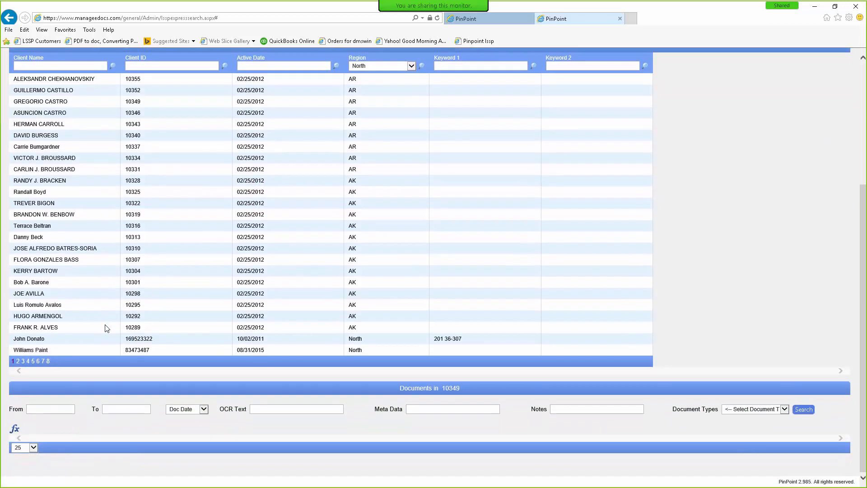
click(48, 363)
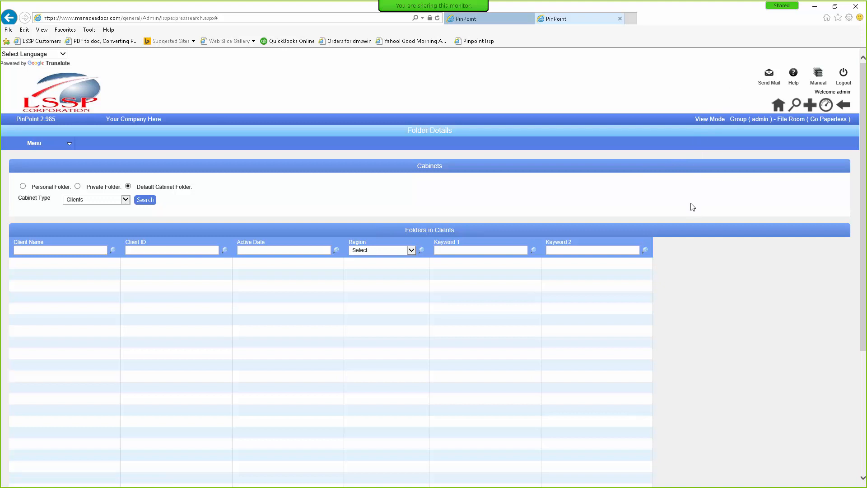
click(776, 107)
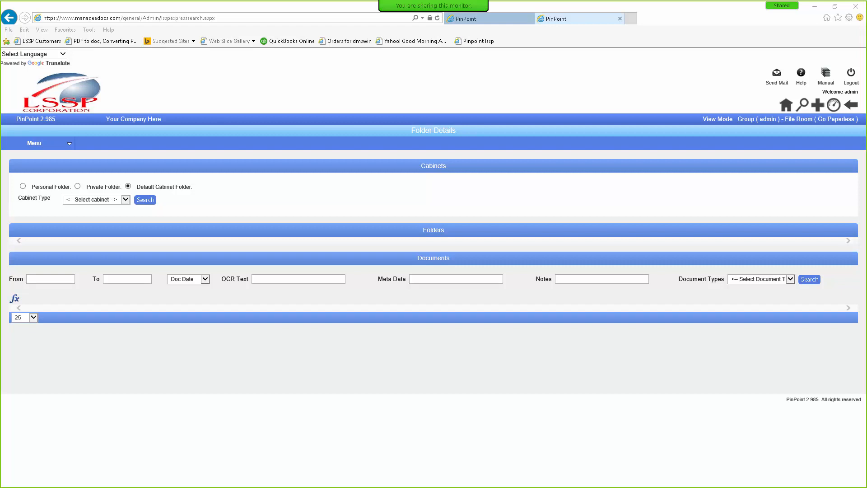
Step: Bring up and maximize the ProProfs quiz "Administrative - Creating Cabinets and Document Types", fill in the participant's first and last name, and start it
mouse_move(434, 6)
mouse_move(476, 15)
mouse_move(866, 109)
mouse_down()
mouse_move(605, 89)
mouse_move(170, 113)
mouse_move(150, 79)
mouse_move(148, 88)
mouse_up()
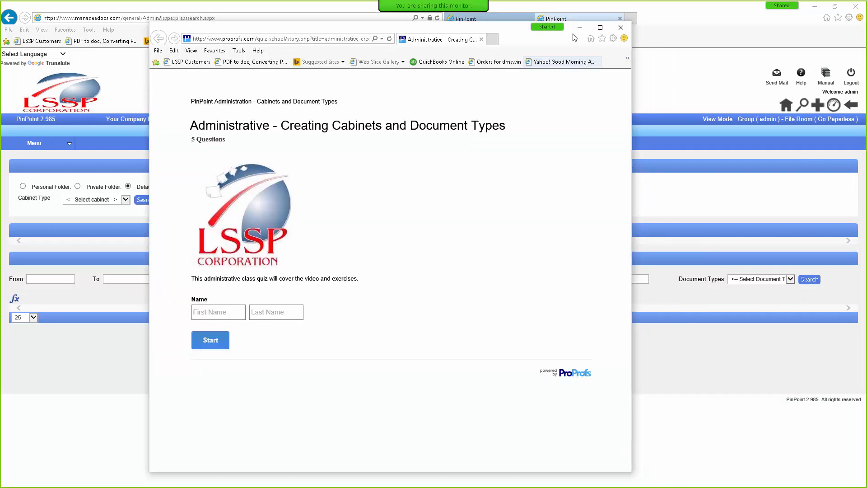
click(600, 28)
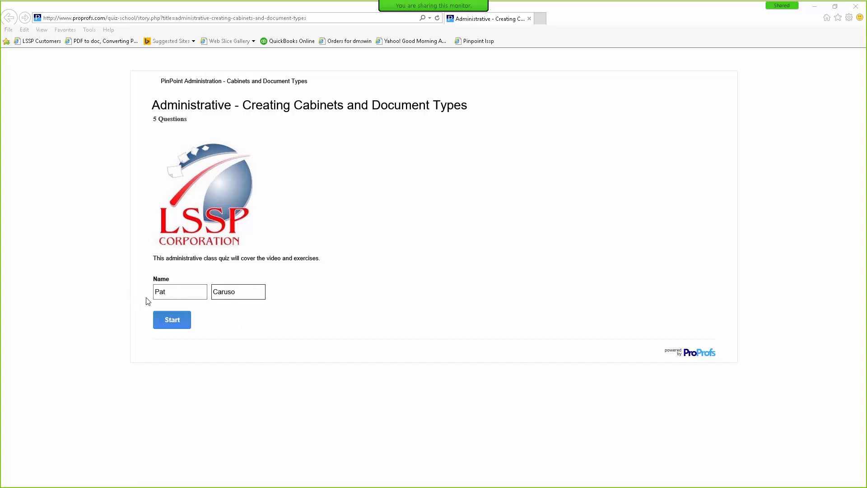
click(163, 325)
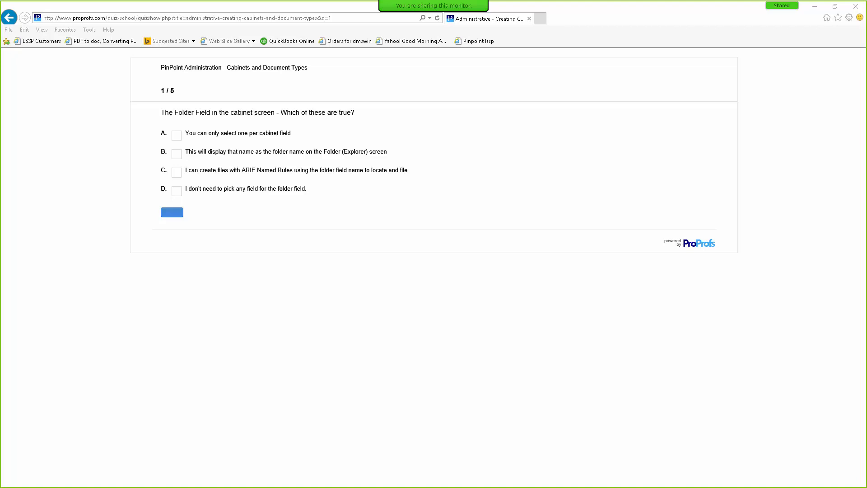
Step: Switch to PinPoint, open the Cabinet Types setup, and view the field definitions of the Branch - Asia cabinet type
key(alt+Tab)
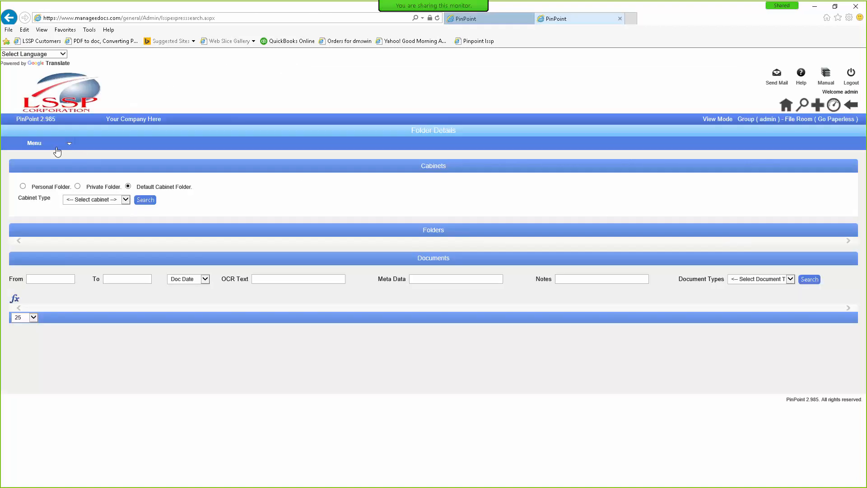
mouse_move(44, 147)
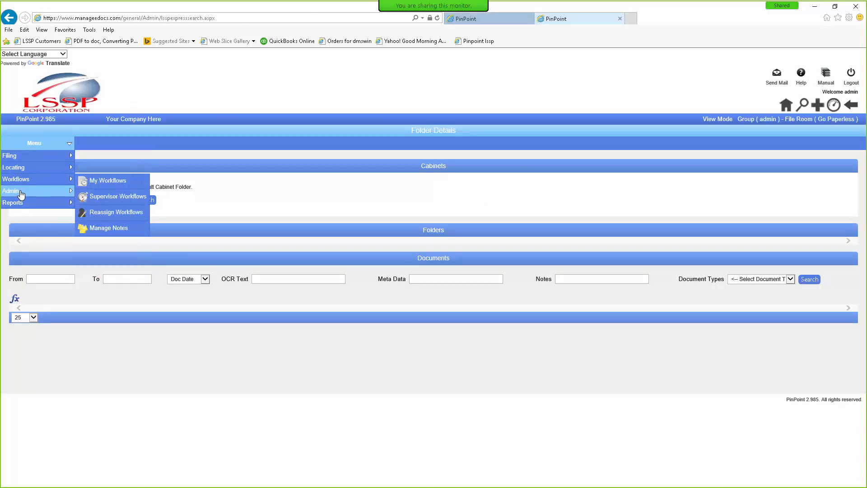
mouse_move(24, 194)
mouse_move(111, 204)
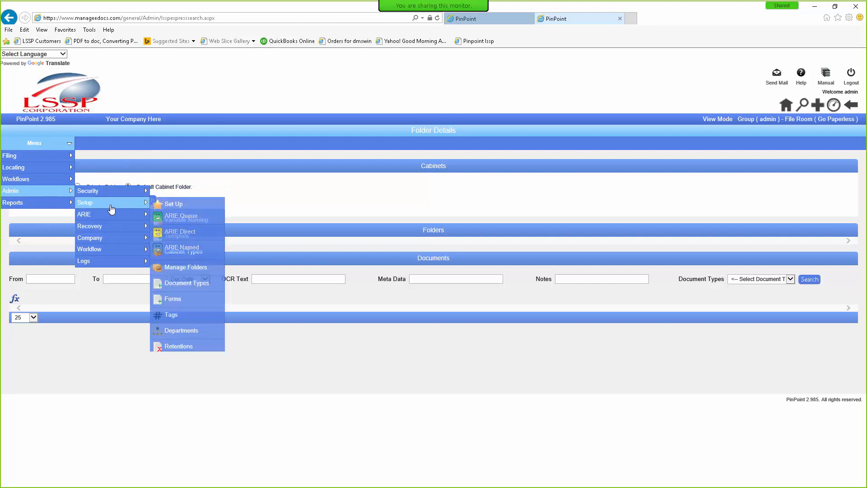
click(177, 255)
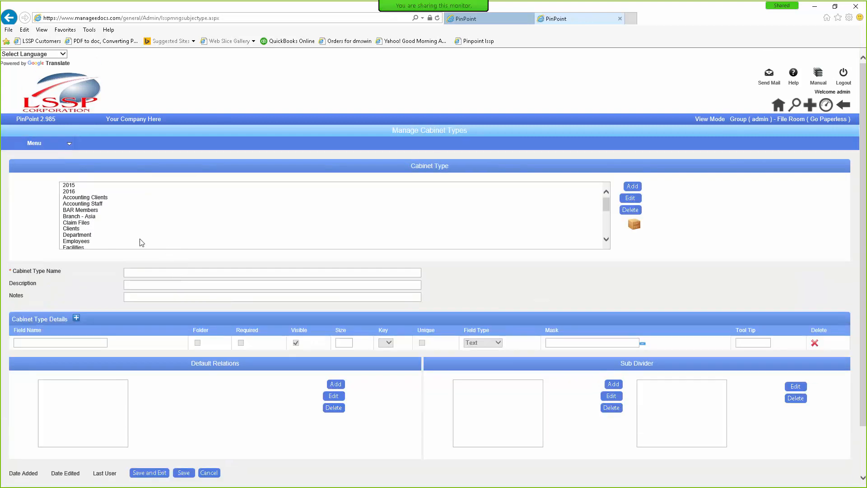
click(70, 217)
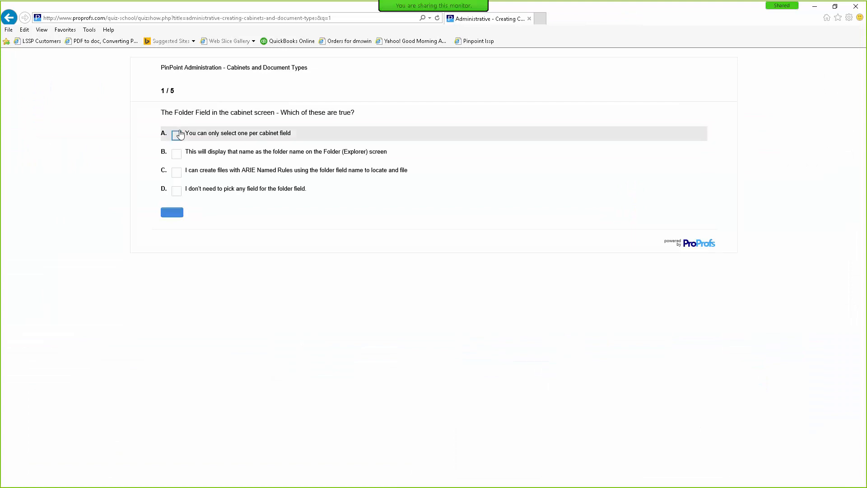
Step: In the ProProfs quiz, answer the Folder Field question with options A, B and C, submit it, and continue to question 2
click(177, 135)
click(176, 154)
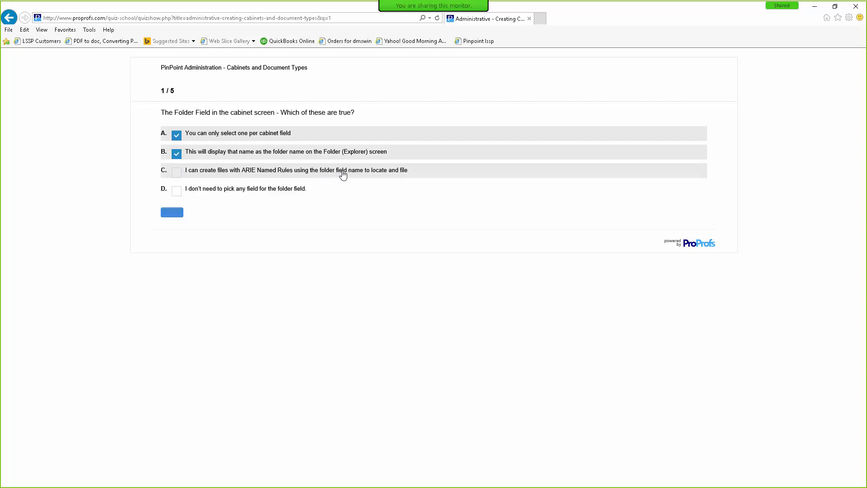
click(175, 172)
click(172, 214)
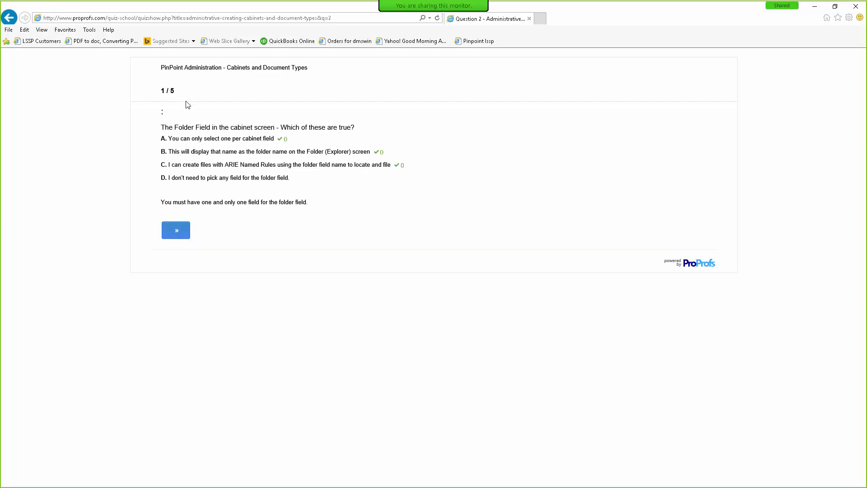
click(176, 232)
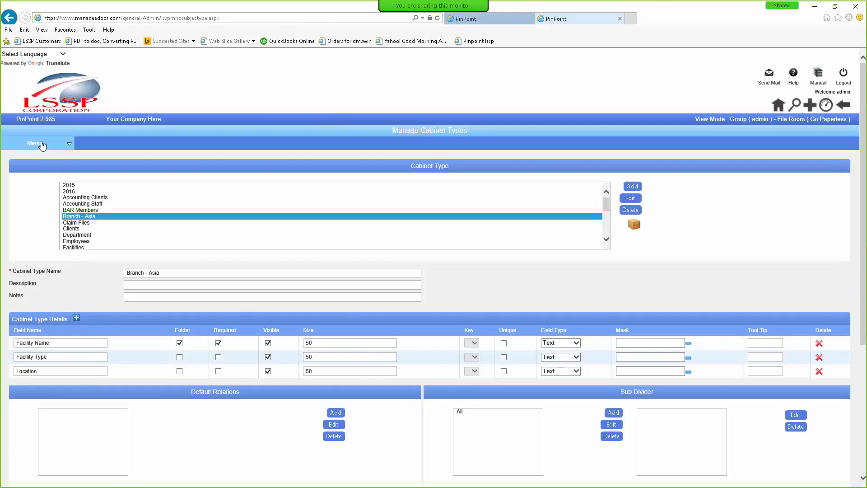
Step: In PinPoint, start adding a document, set its cabinet type to Vendors, and view the existing vendor folders before closing the folder list
click(812, 105)
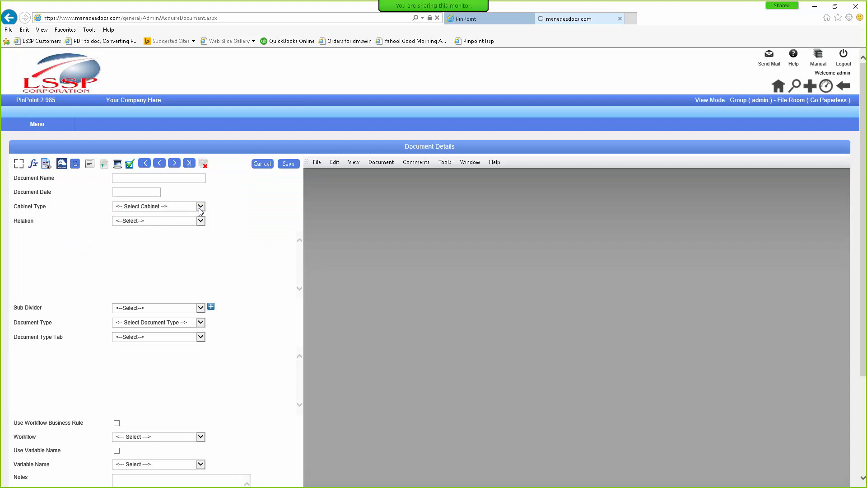
click(200, 207)
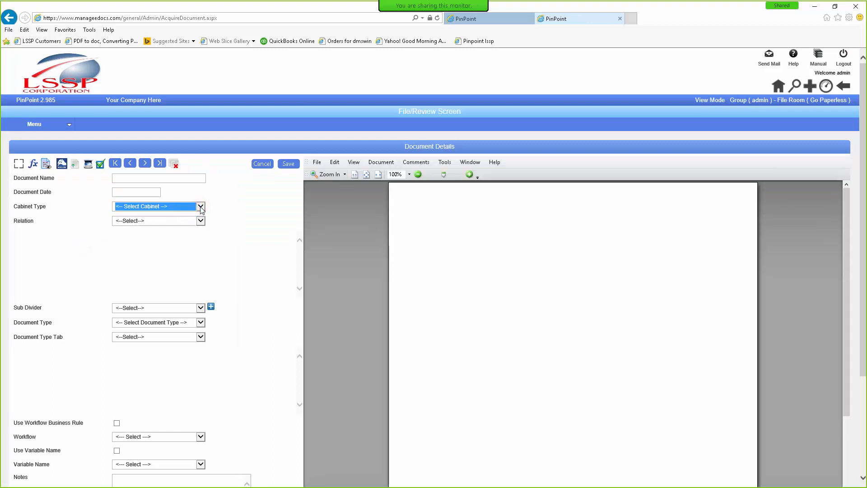
click(200, 207)
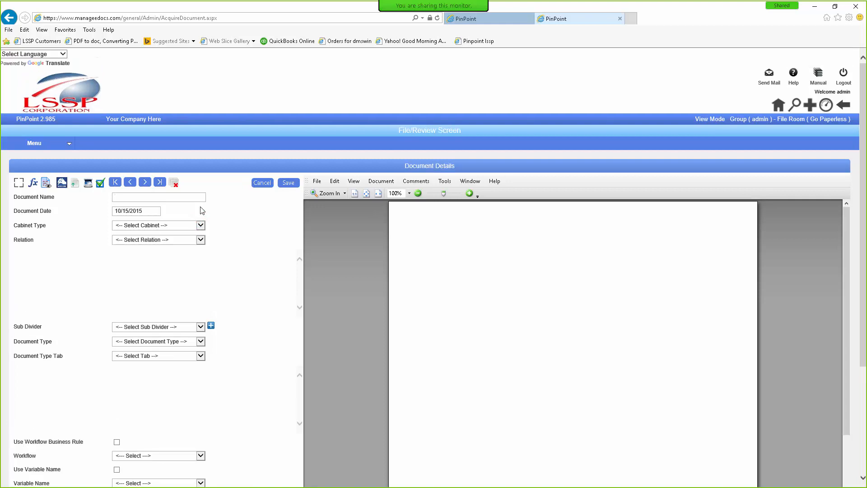
click(200, 226)
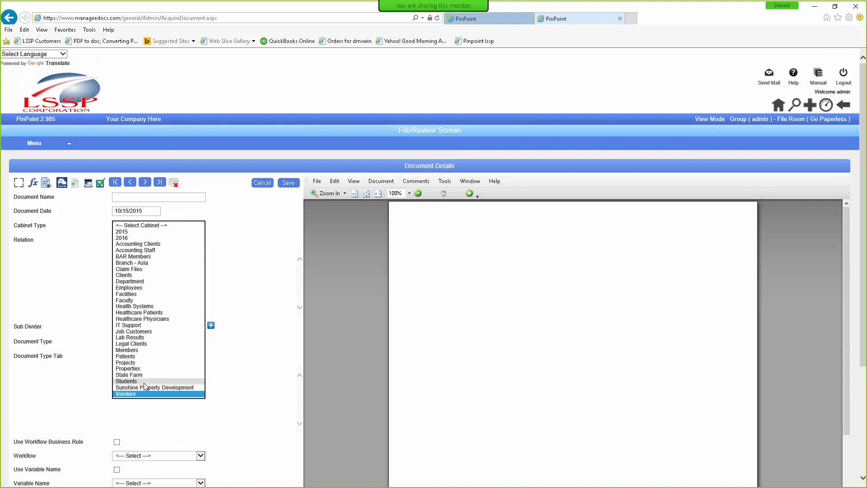
click(140, 394)
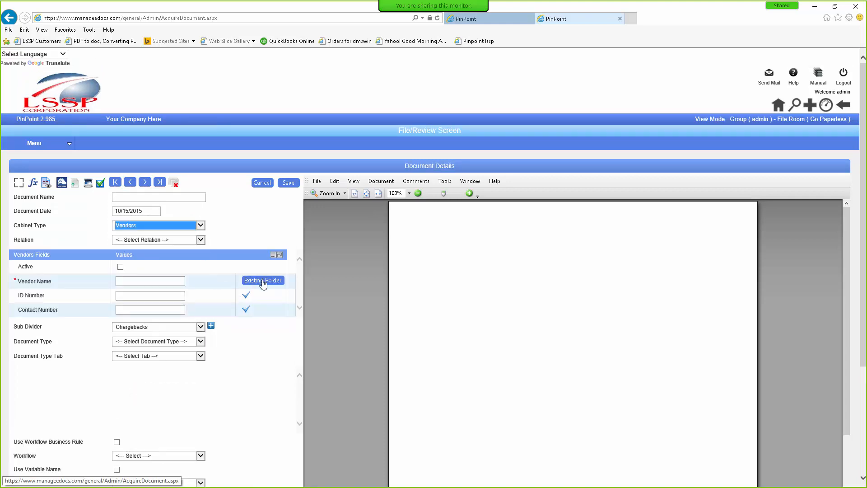
click(262, 282)
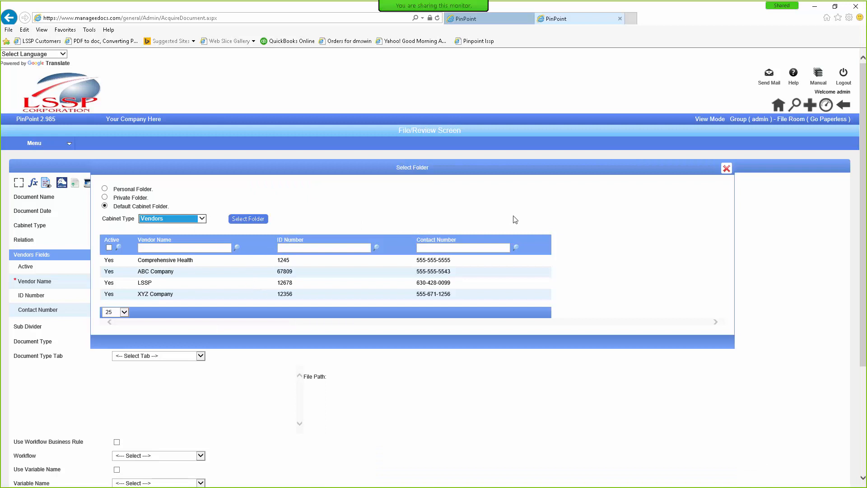
click(727, 168)
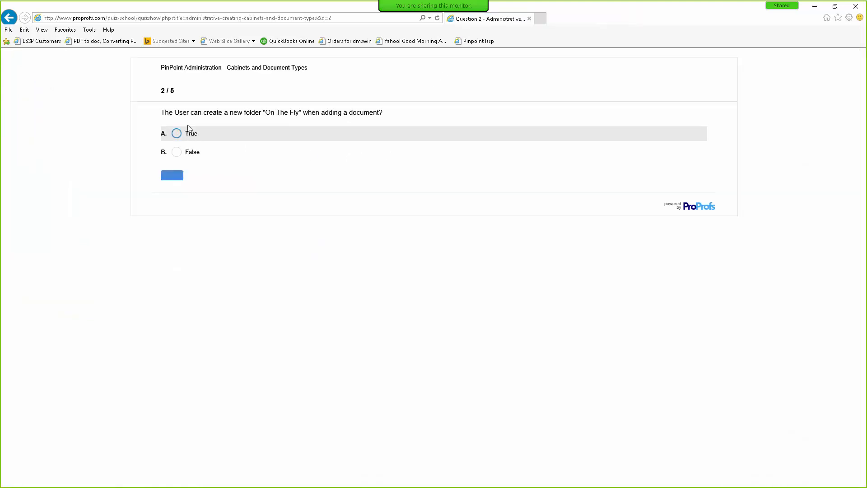
Step: In the ProProfs quiz, answer True to the "On The Fly" folder question and match Sub-Dividers with "Set of standard separators in a folder"
click(175, 134)
click(173, 176)
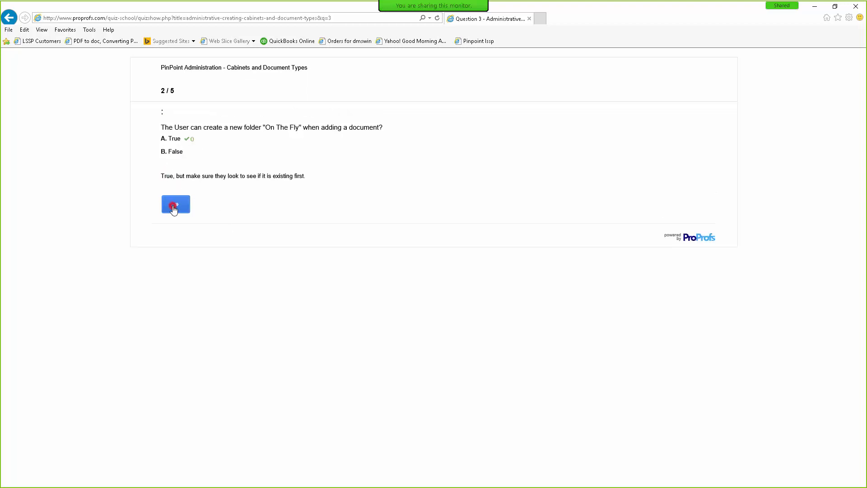
click(174, 207)
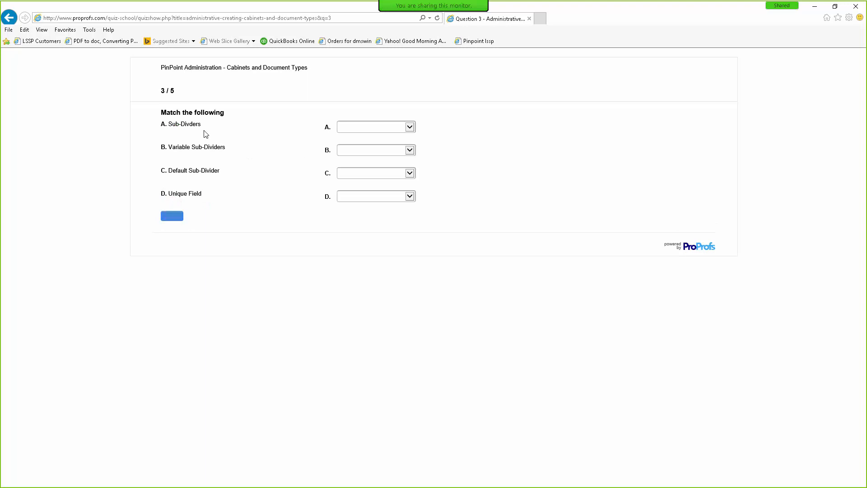
click(412, 125)
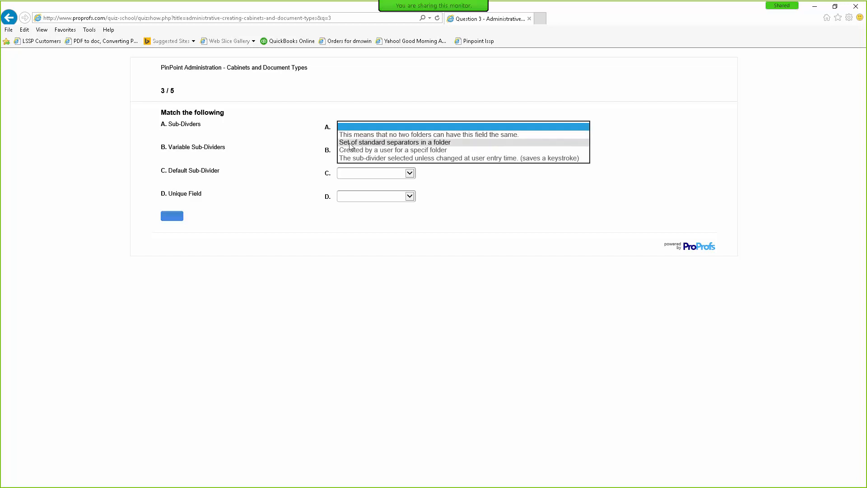
click(378, 142)
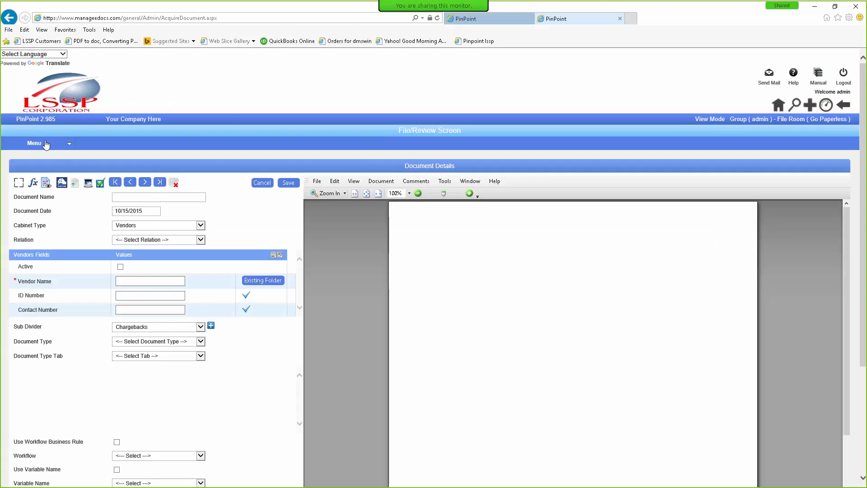
Step: In PinPoint, open the Cabinet Types setup and view the fields and sub-dividers of the Claim Files cabinet type
mouse_move(46, 143)
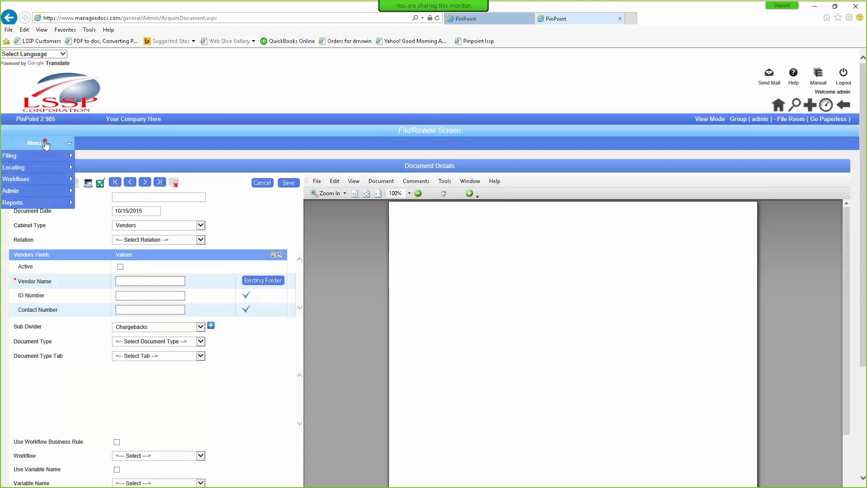
mouse_move(27, 191)
mouse_move(90, 195)
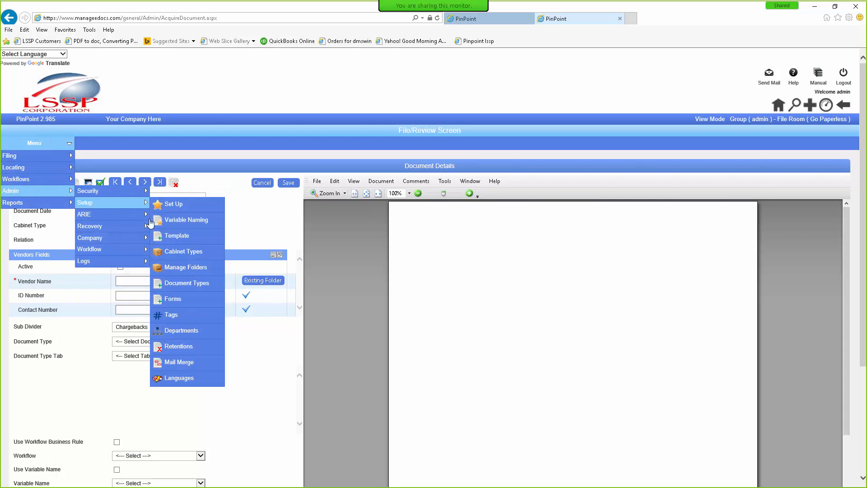
click(173, 255)
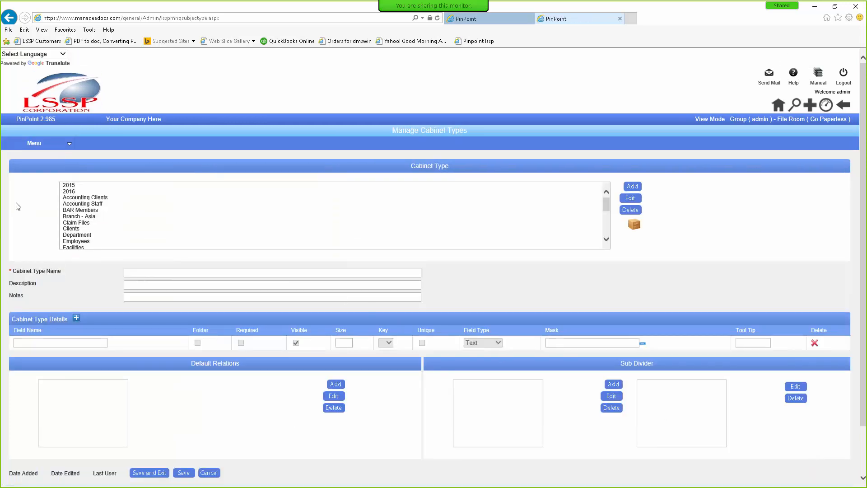
click(71, 223)
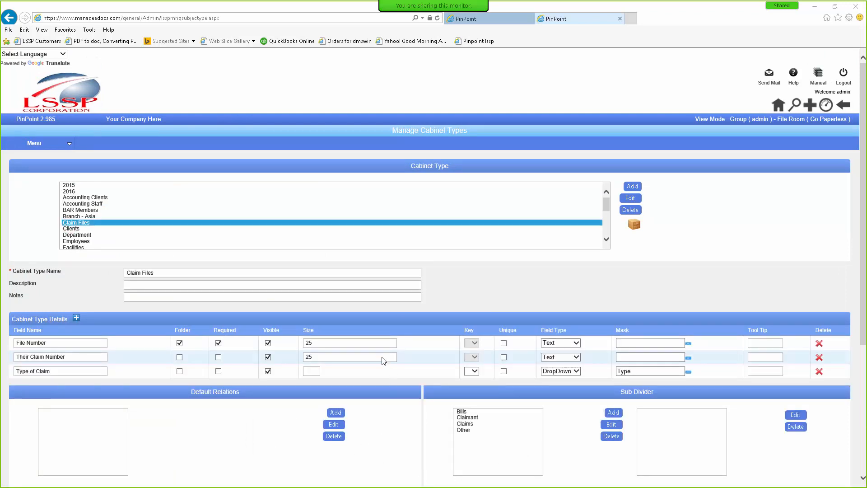
Step: In the ProProfs quiz, match Variable Sub-Dividers with "Created by a user for a specif folder" and Default Sub-Divider with "The sub-divider selected unless changed at user entry time"
key(alt+Tab)
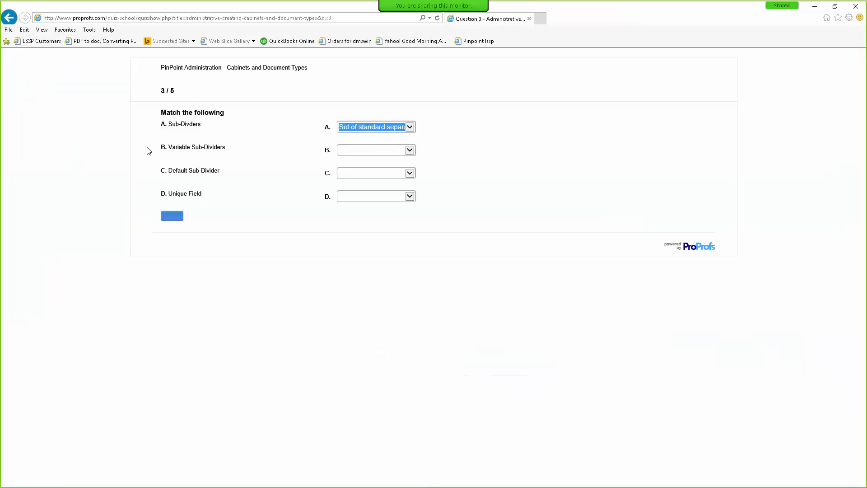
click(412, 152)
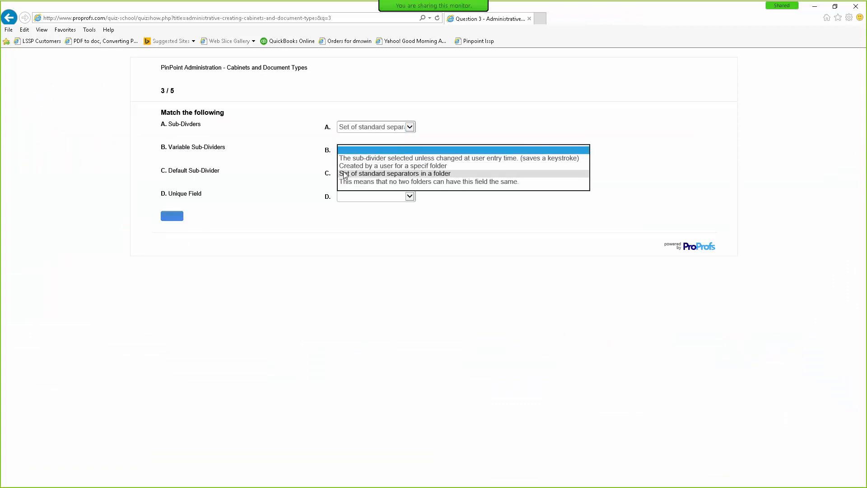
click(410, 167)
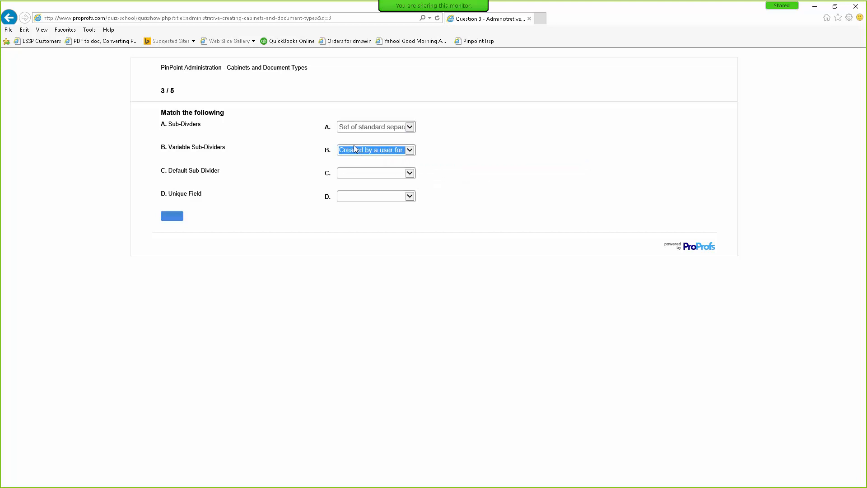
click(384, 149)
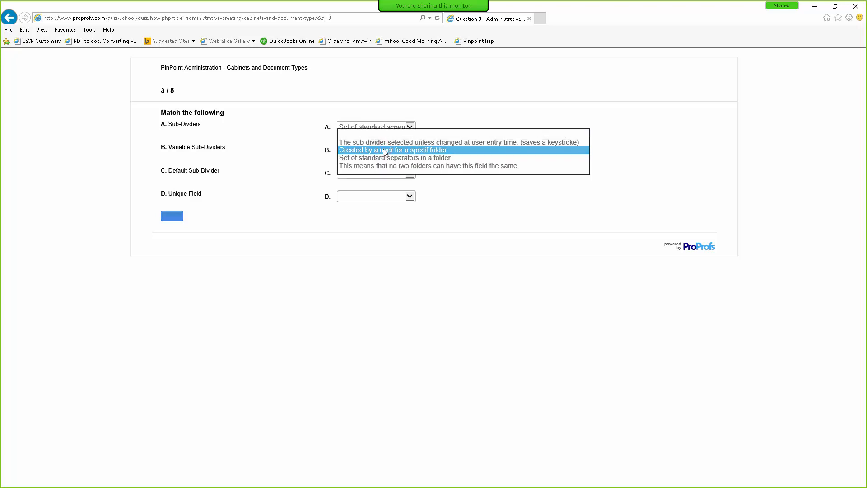
click(384, 150)
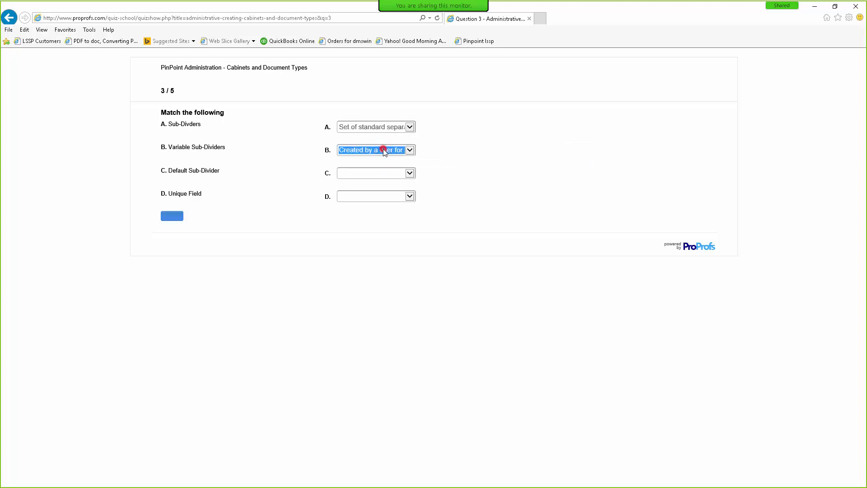
click(383, 150)
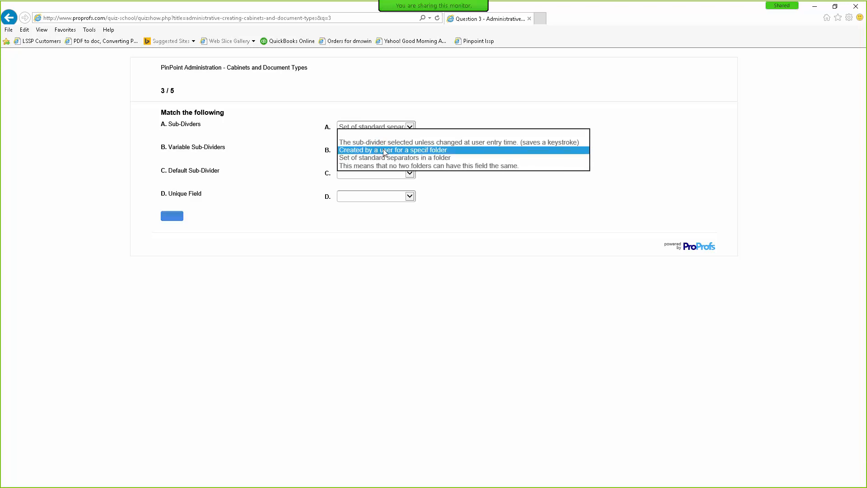
click(384, 150)
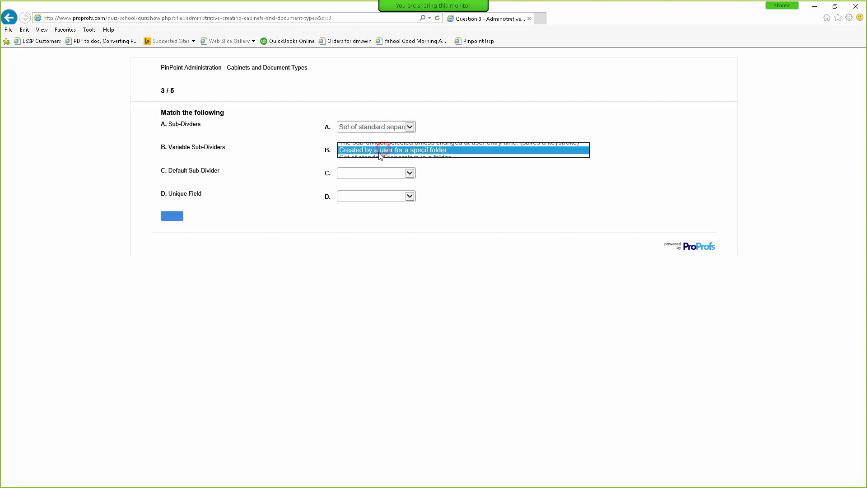
click(406, 174)
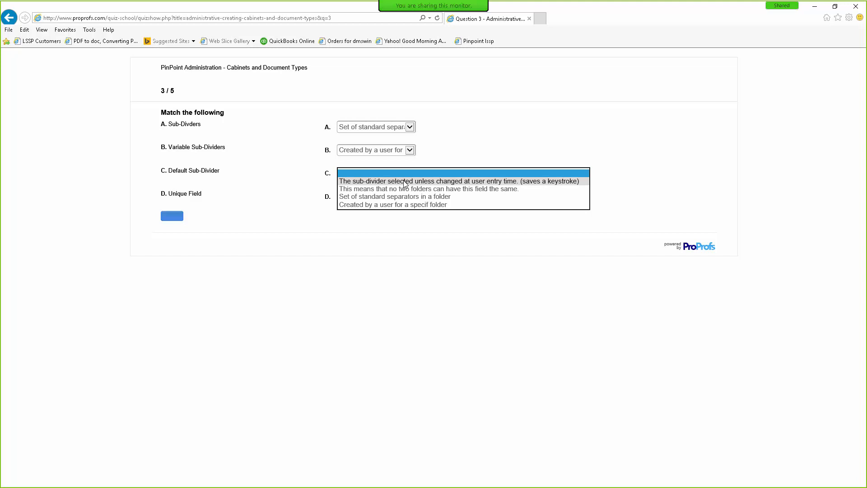
click(405, 181)
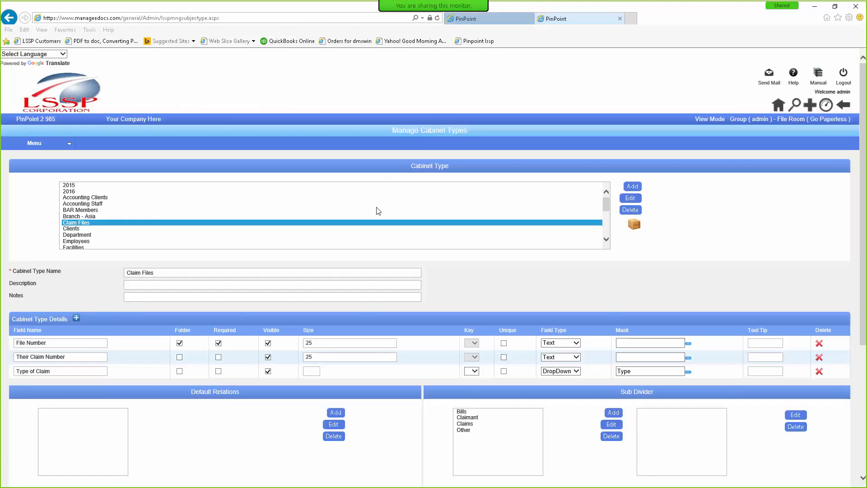
Step: In PinPoint, start a new sub-divider for Claim Files, switch its Default option on and off, and close the form without adding it
click(612, 413)
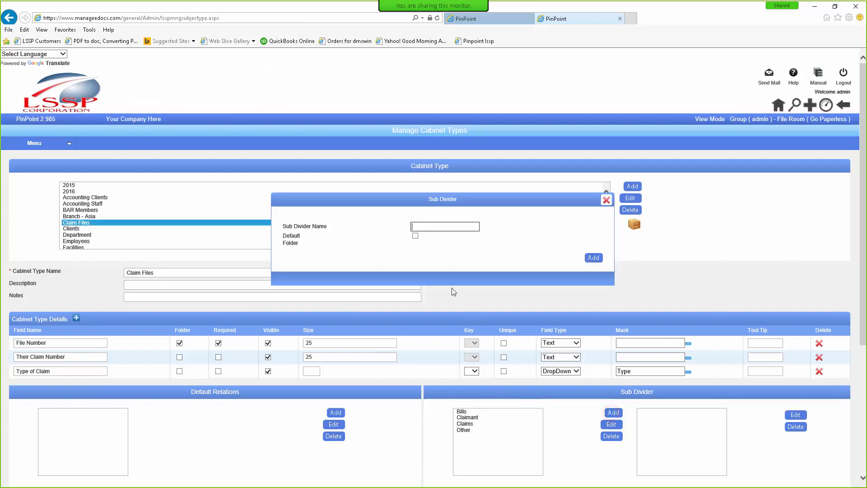
click(415, 236)
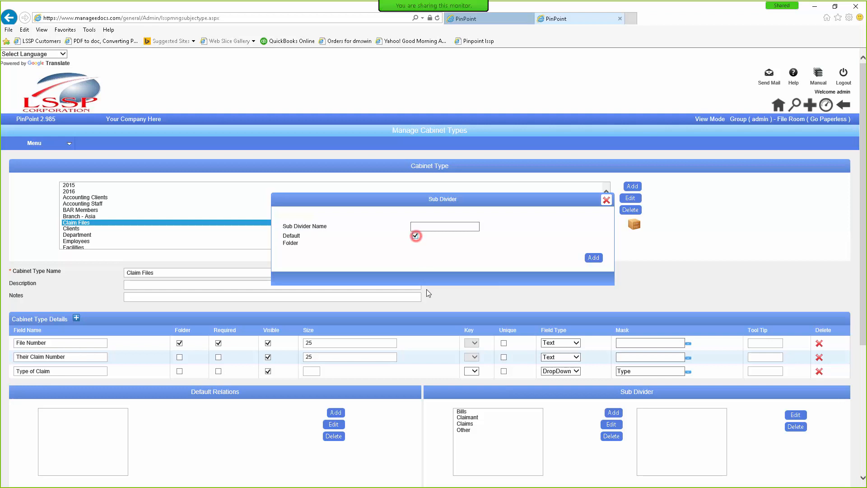
click(415, 236)
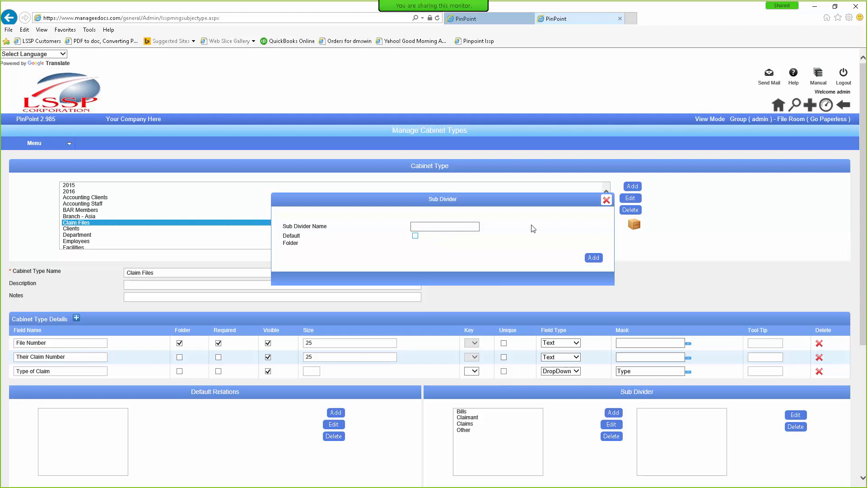
click(605, 200)
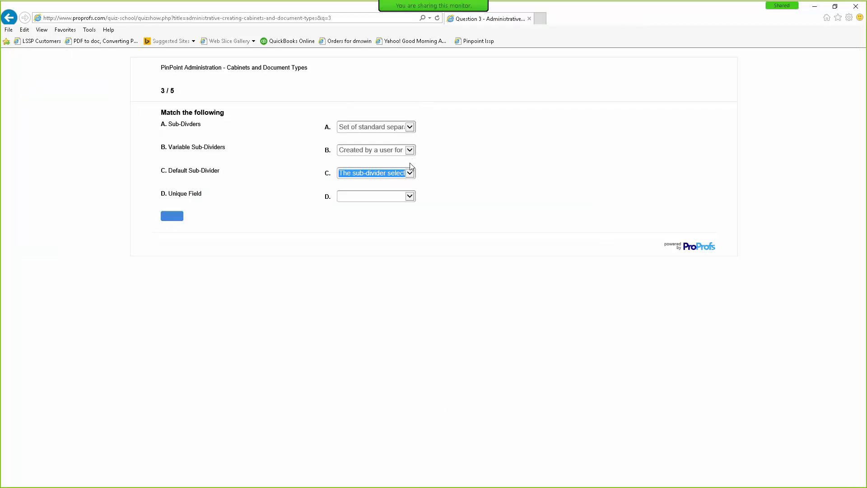
Step: In the ProProfs quiz, match Unique Field with "This means that no two folders can have this field the same", submit, and continue to question 4
click(411, 199)
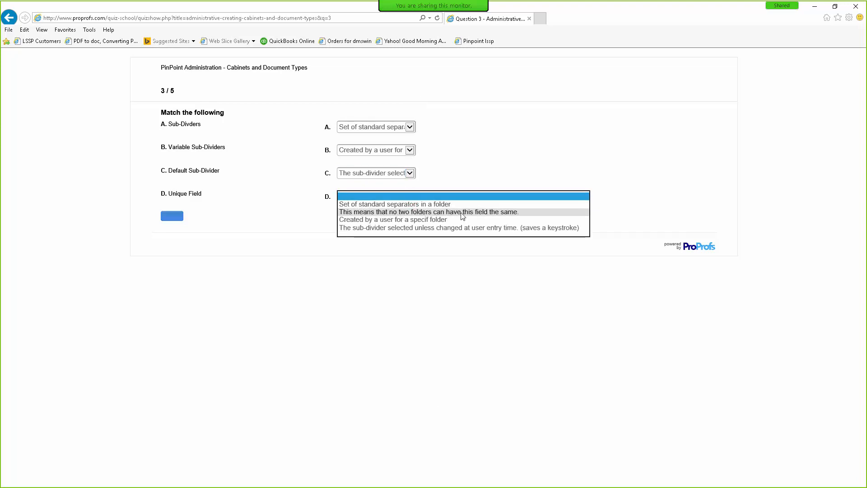
click(476, 213)
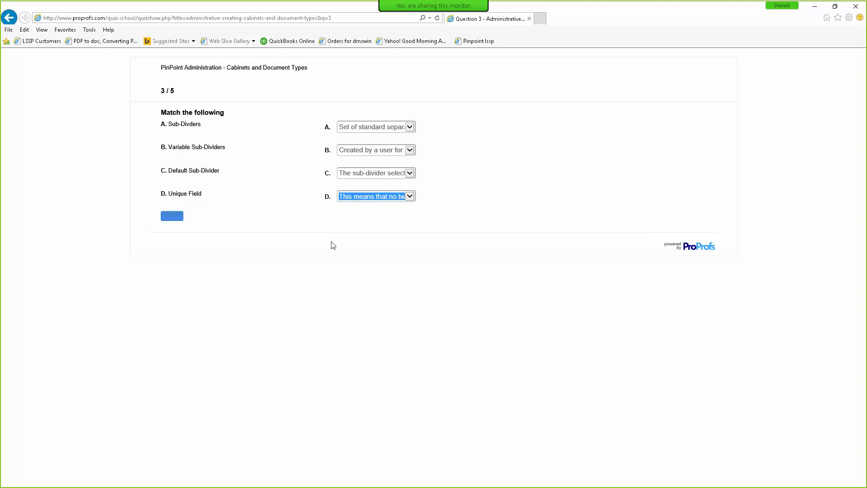
click(177, 217)
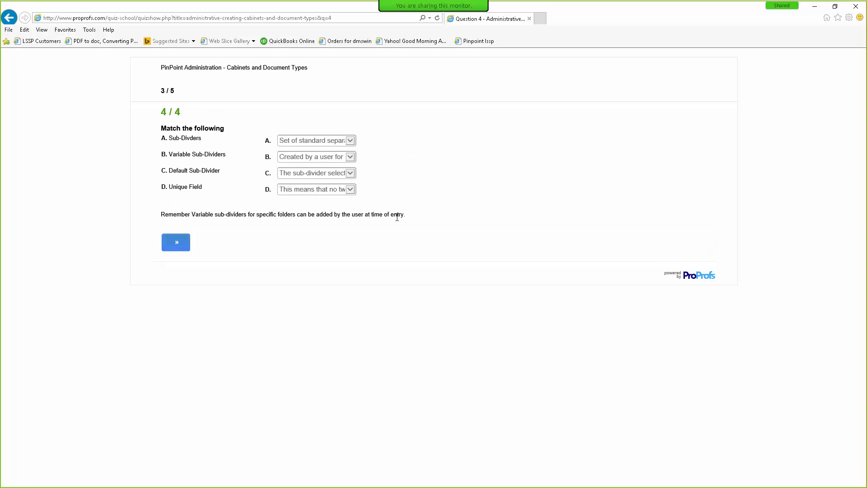
click(174, 242)
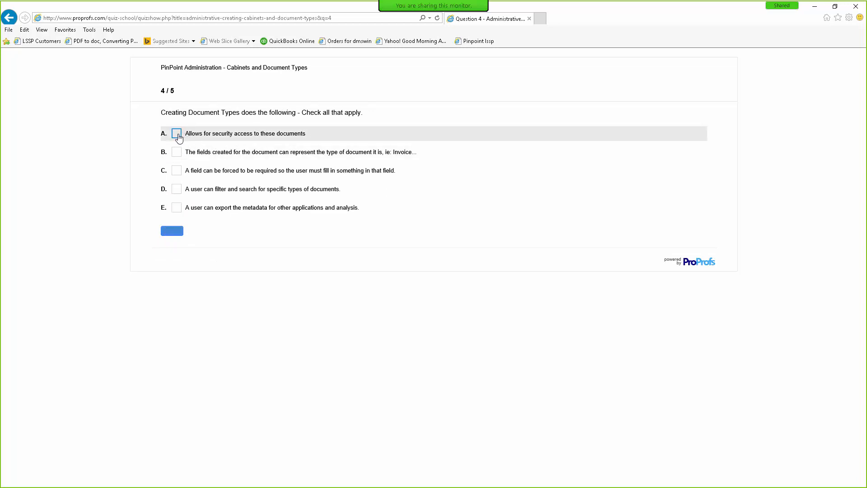
Step: Select answers A, B, C and D for the question on what creating document types does
click(178, 135)
click(177, 153)
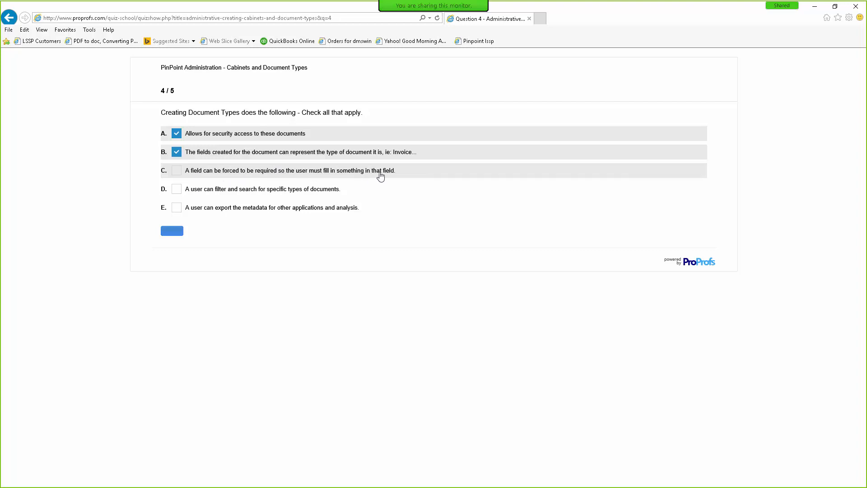
click(177, 171)
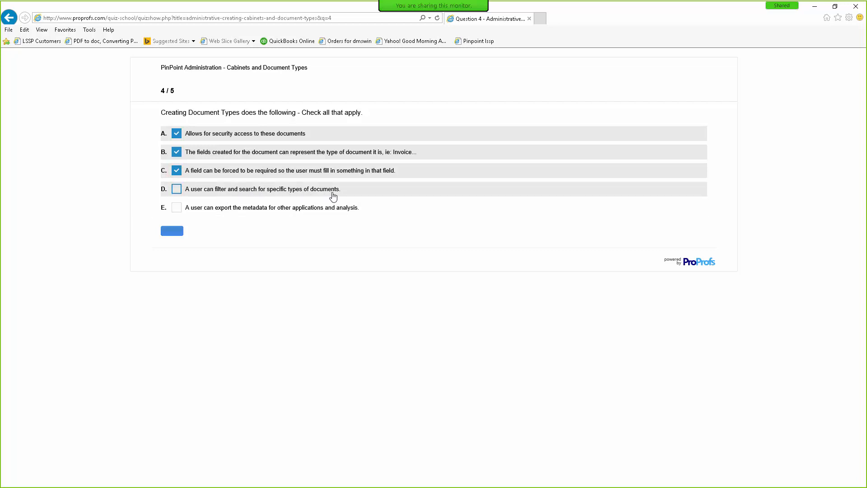
click(178, 193)
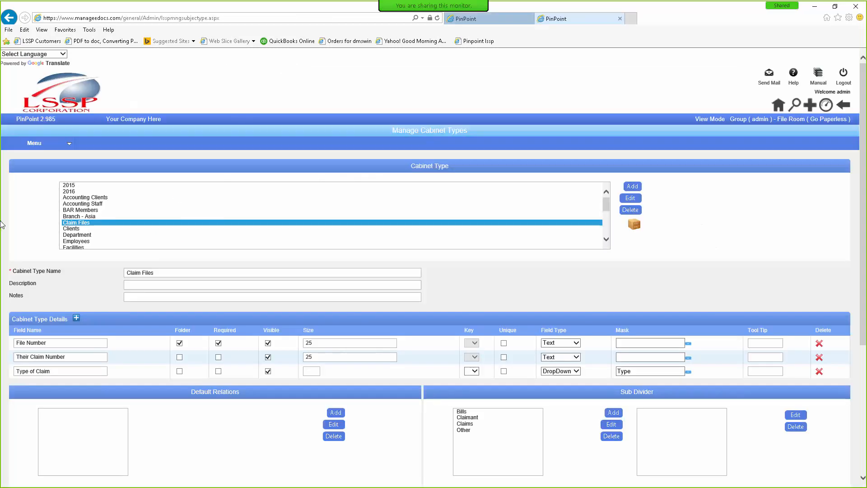
Step: In PinPoint, run a content search for the CDW Document type, followed by one for the Employees - Application type
click(796, 107)
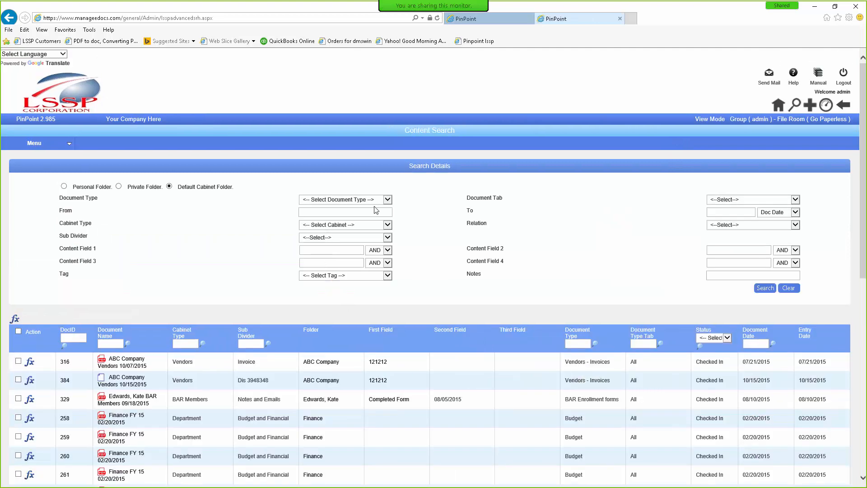
click(387, 199)
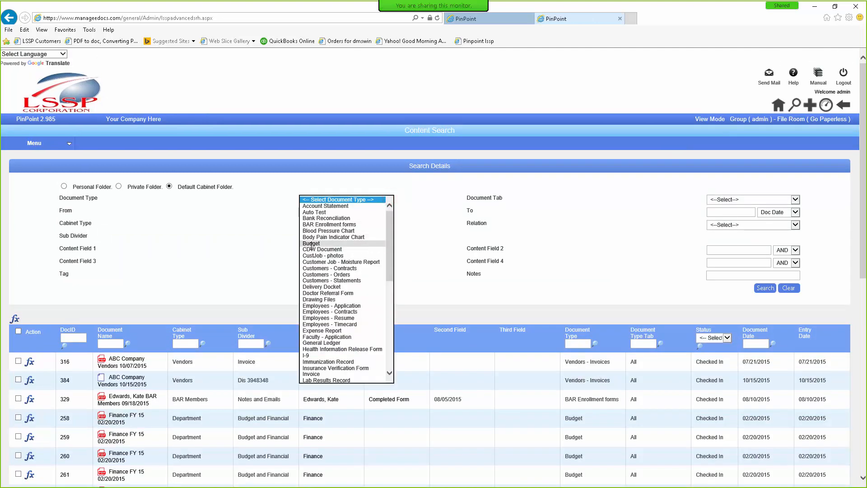
click(311, 249)
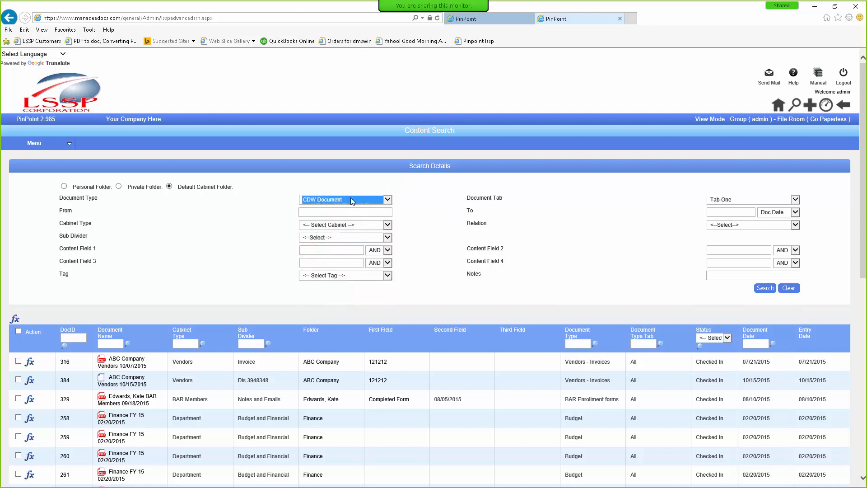
click(765, 288)
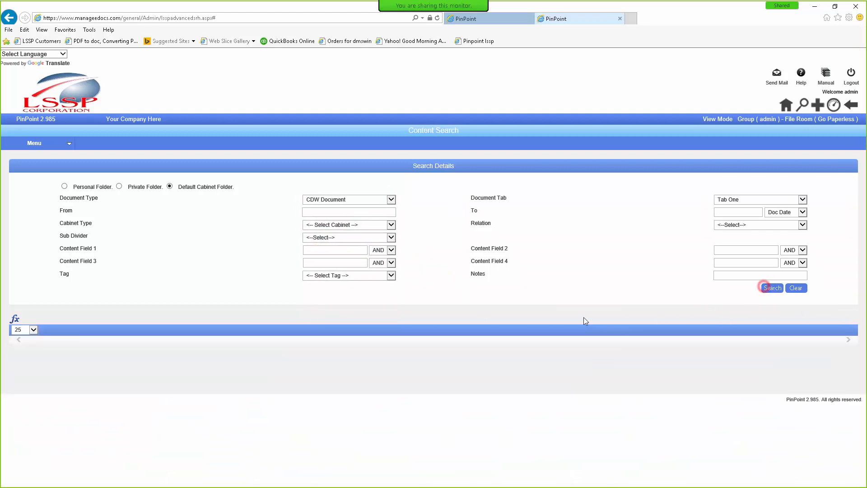
click(392, 200)
click(315, 255)
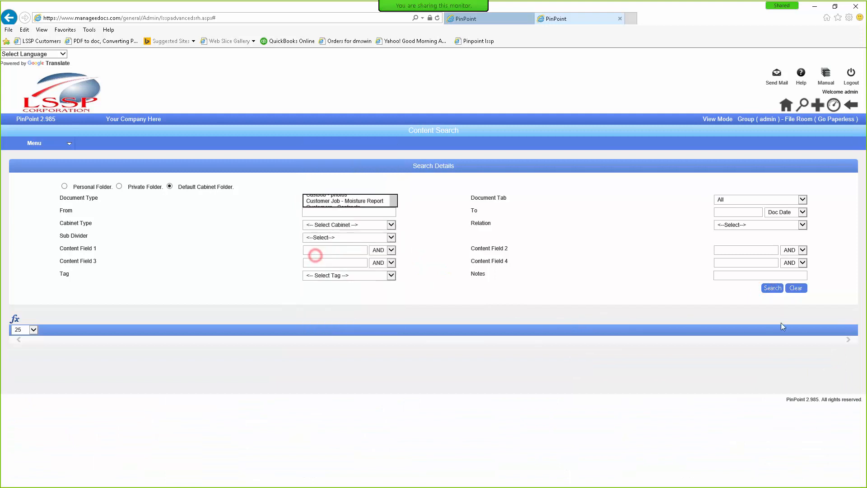
click(773, 287)
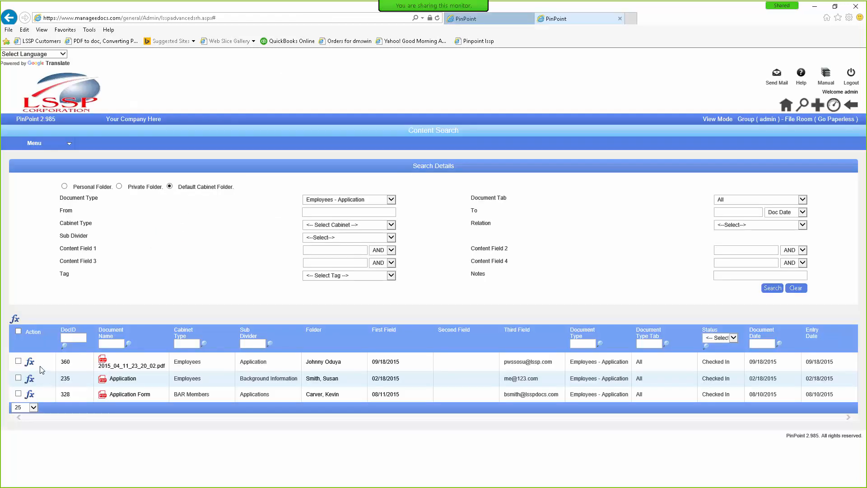
Step: Open the export options for all the found documents, choose Meta Data Only, and close the dialog without exporting
click(15, 318)
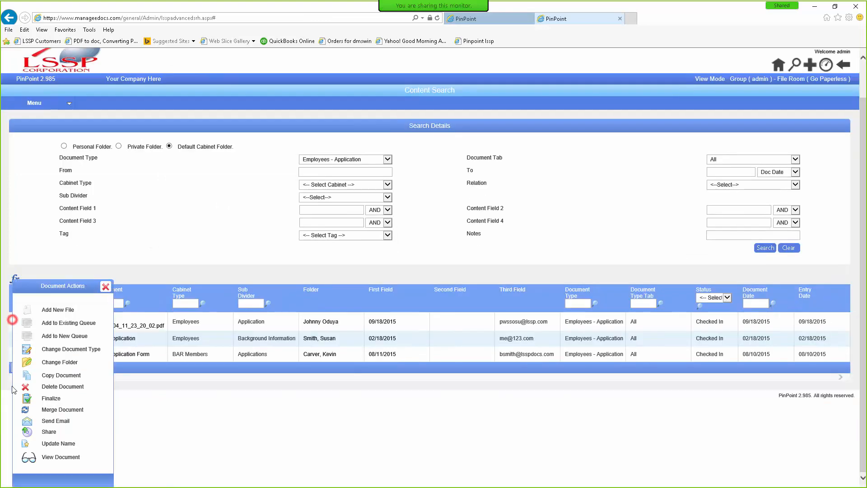
click(26, 434)
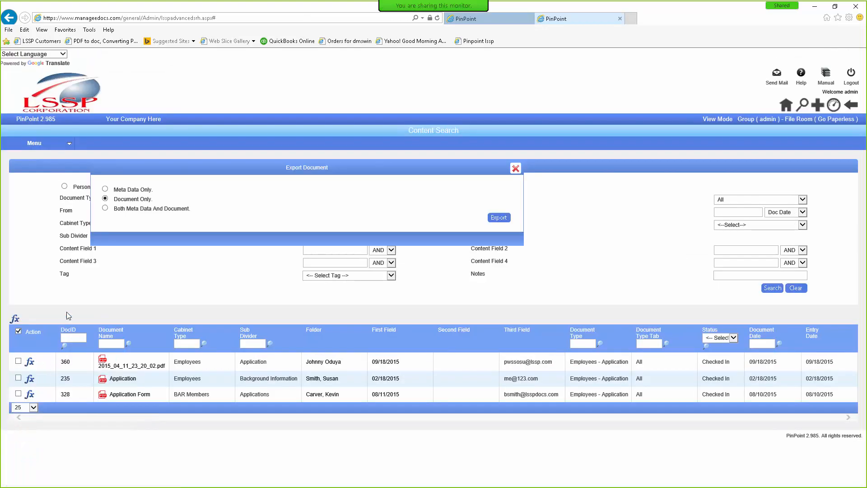
click(105, 189)
click(515, 168)
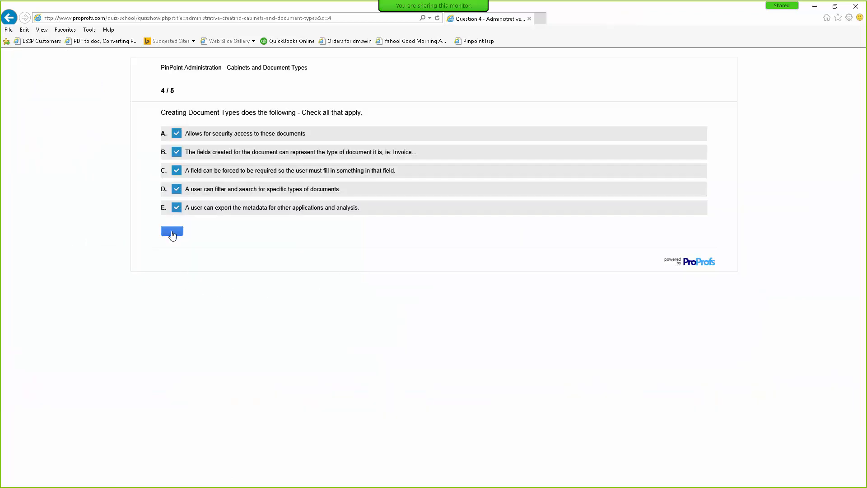
Step: In the ProProfs quiz, submit question 4 with options A through E selected and continue to question 5
click(172, 232)
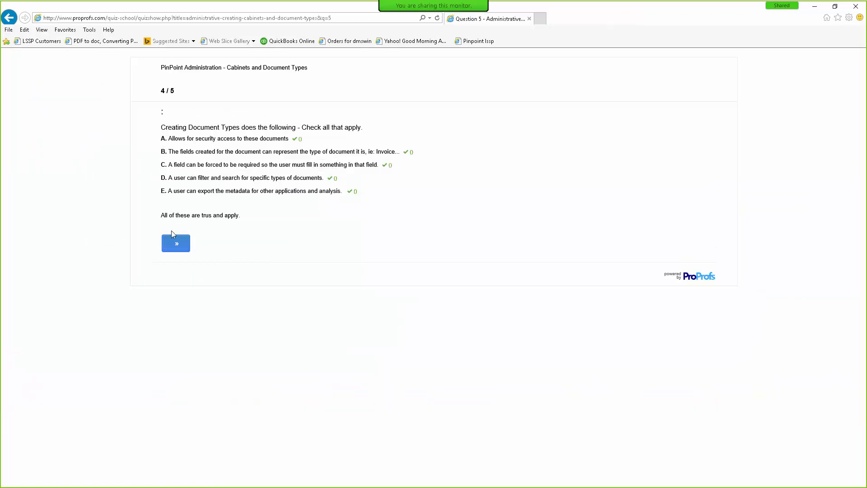
click(175, 244)
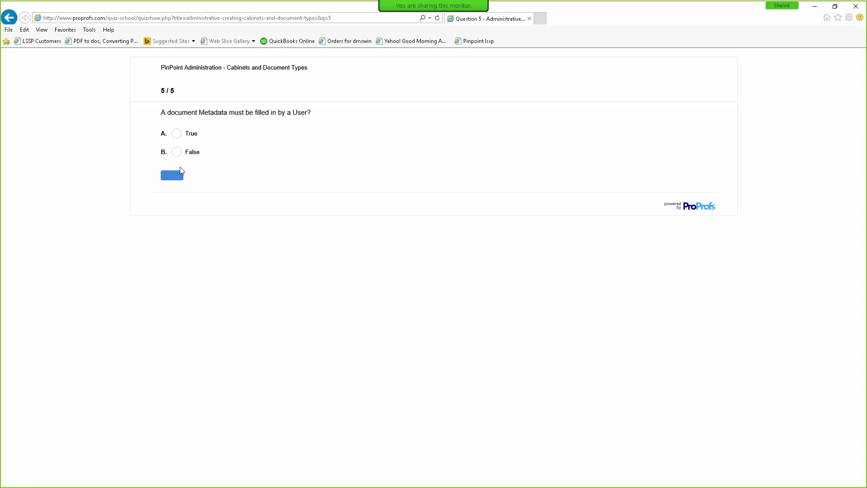
Step: Submit False as the answer to question 5 on document metadata, continue to the score report and review it
click(177, 152)
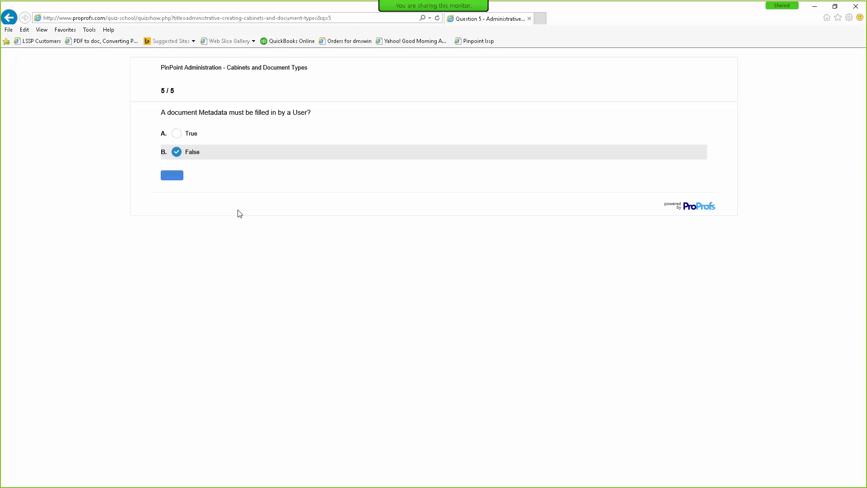
click(170, 176)
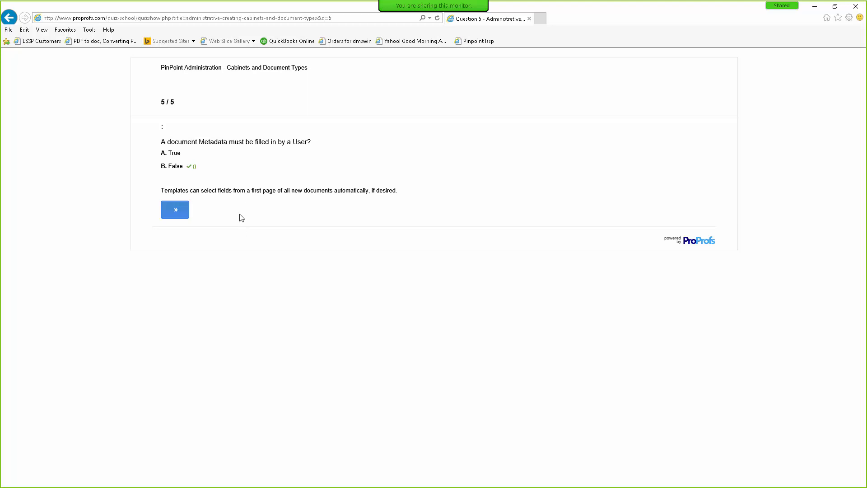
click(176, 213)
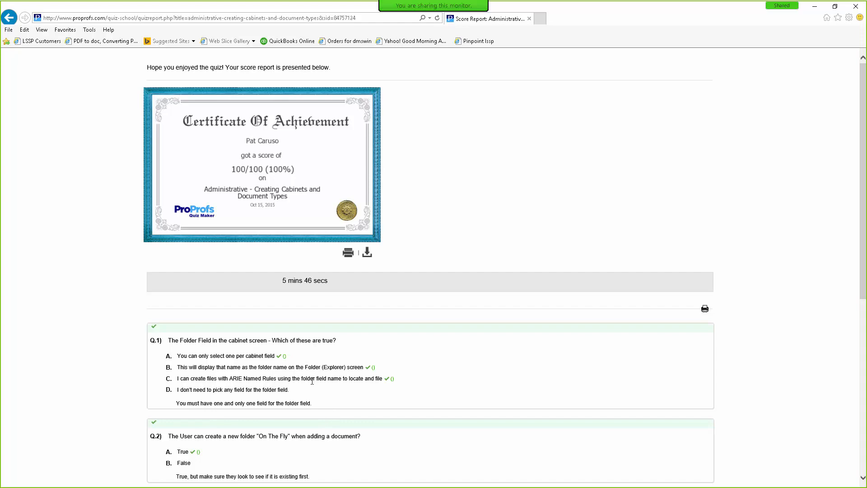
scroll(311, 381, down, 2)
scroll(307, 362, up, 2)
Step: Go to documentmanagementtraining.com and open its Self-Paced Training page
click(104, 18)
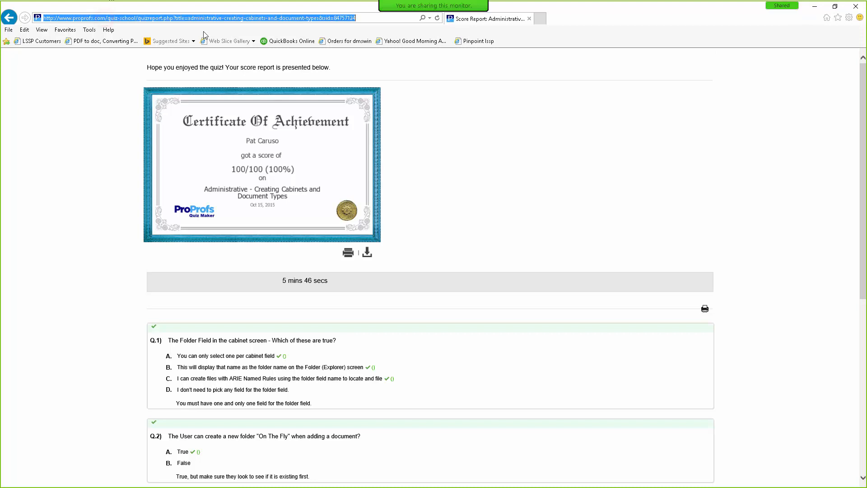
text(documentma)
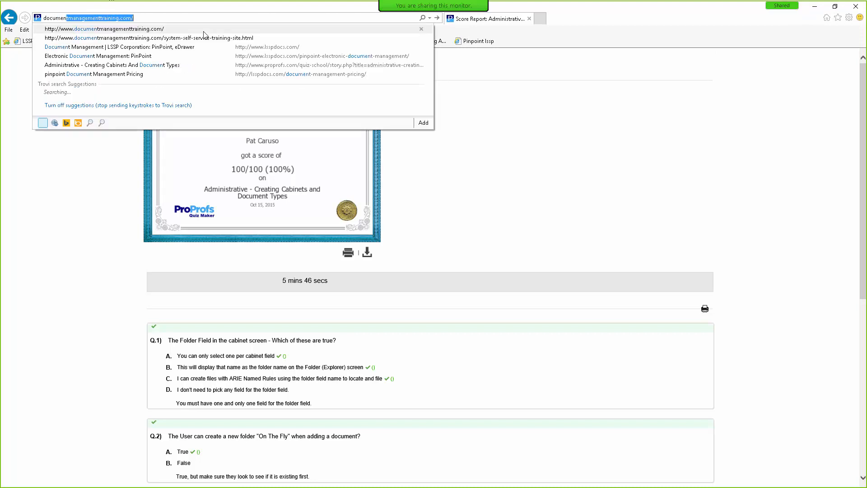
click(203, 30)
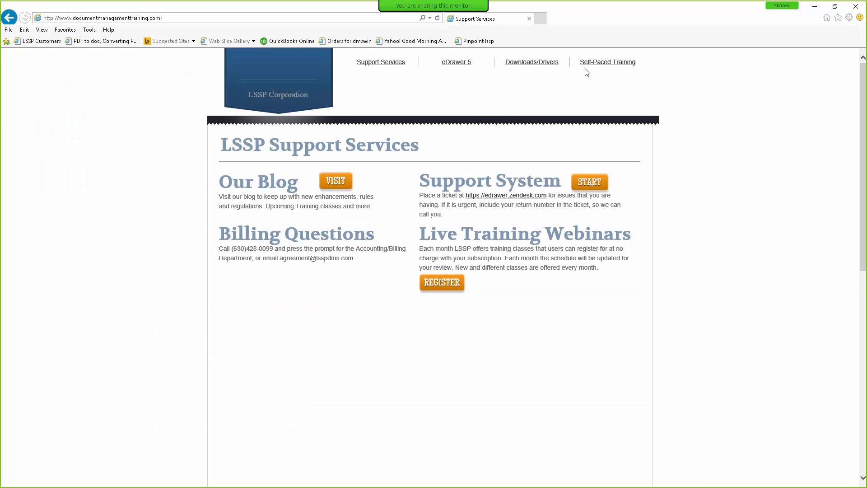
click(598, 66)
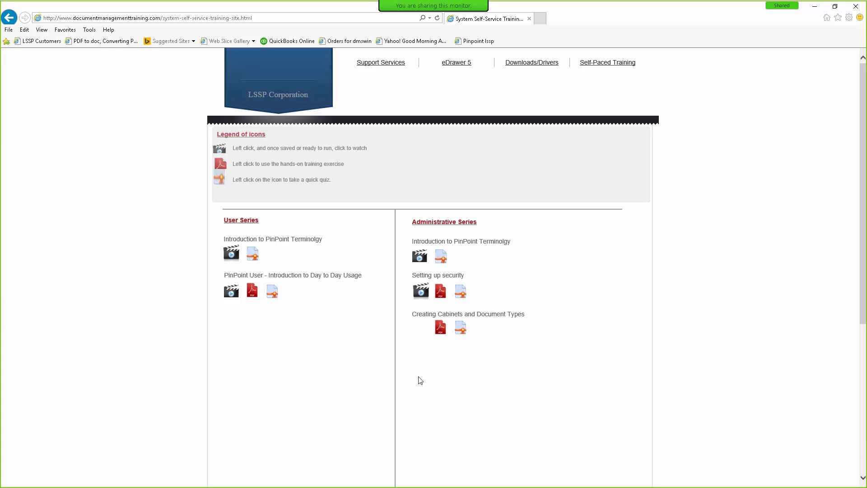
Step: Open the hands-on exercise PDF for Creating Cabinets and Document Types and examine its login information, terminology and Creating a Cabinet sections
click(441, 330)
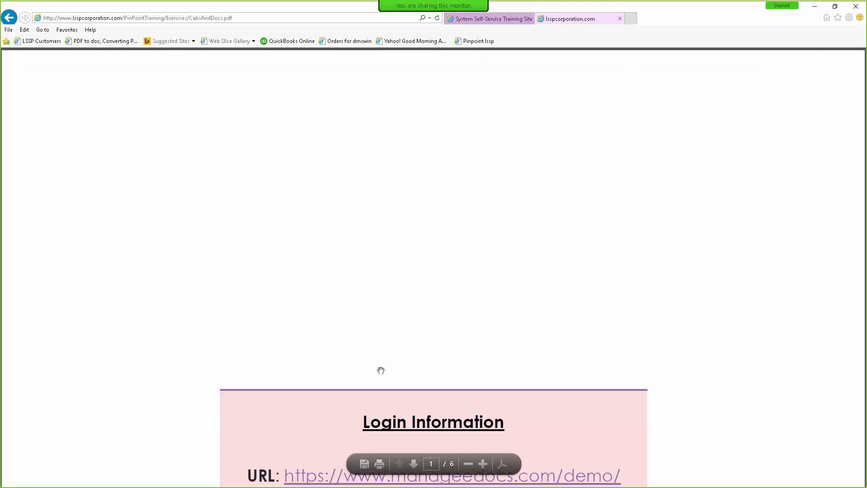
scroll(746, 238, down, 8)
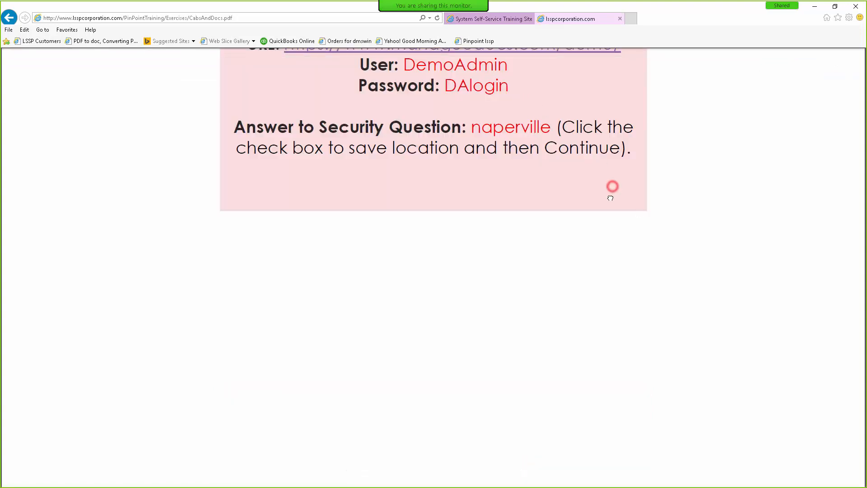
scroll(612, 188, up, 2)
scroll(607, 253, up, 4)
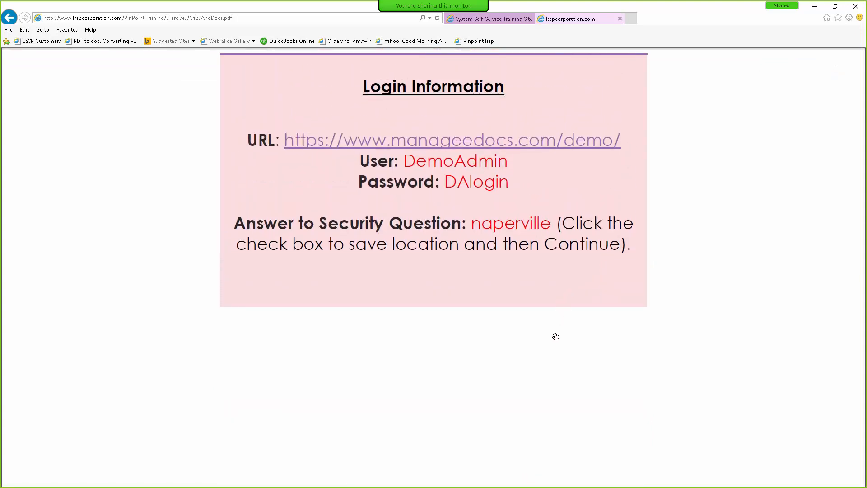
scroll(541, 291, down, 4)
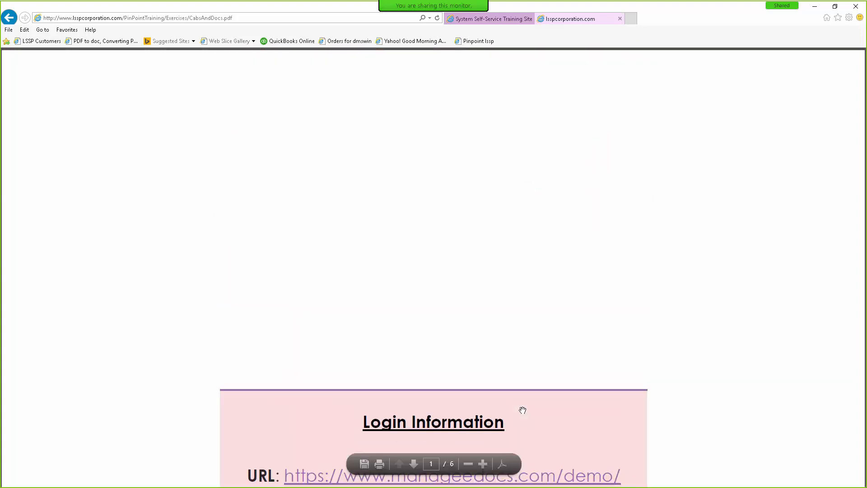
scroll(522, 410, up, 15)
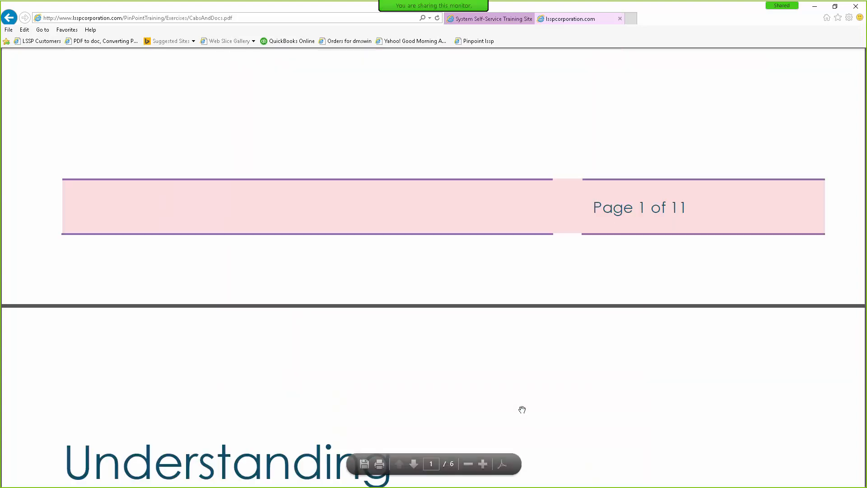
scroll(522, 410, down, 10)
scroll(522, 410, down, 5)
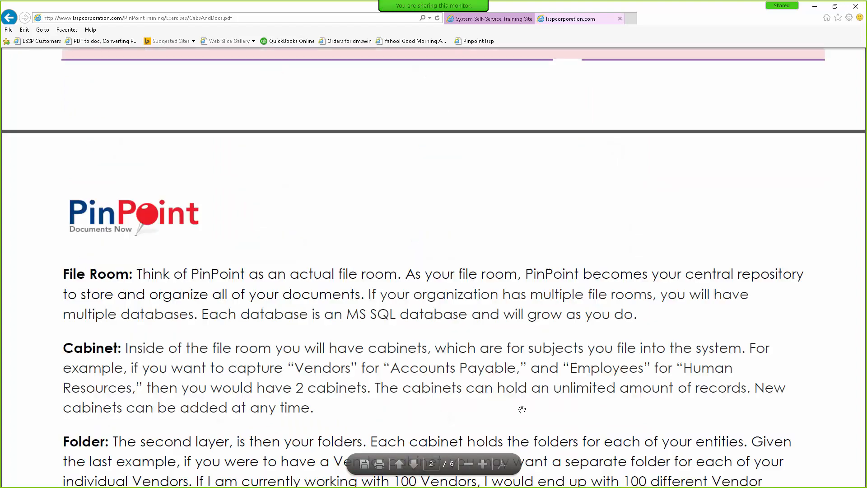
scroll(217, 309, down, 15)
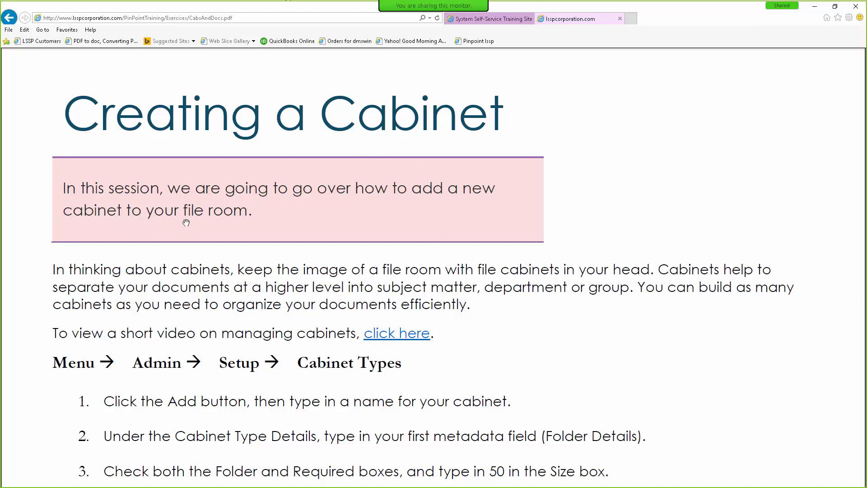
Step: Examine the exercise's instructions for adding a folder and creating a document type, and close the PDF
click(612, 197)
key(Page_Down)
key(Page_Down)
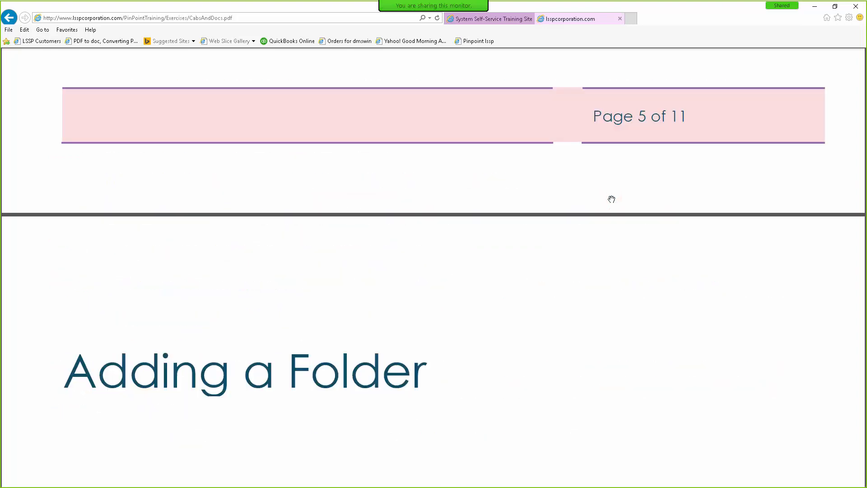
key(Page_Down)
key(Page_Up)
key(Page_Down)
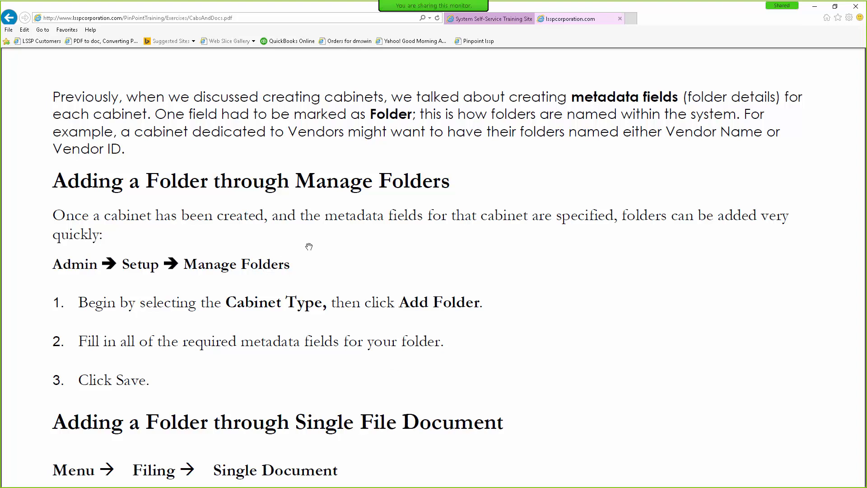
key(Page_Down)
key(Page_Up)
key(Page_Down)
key(Page_Down)
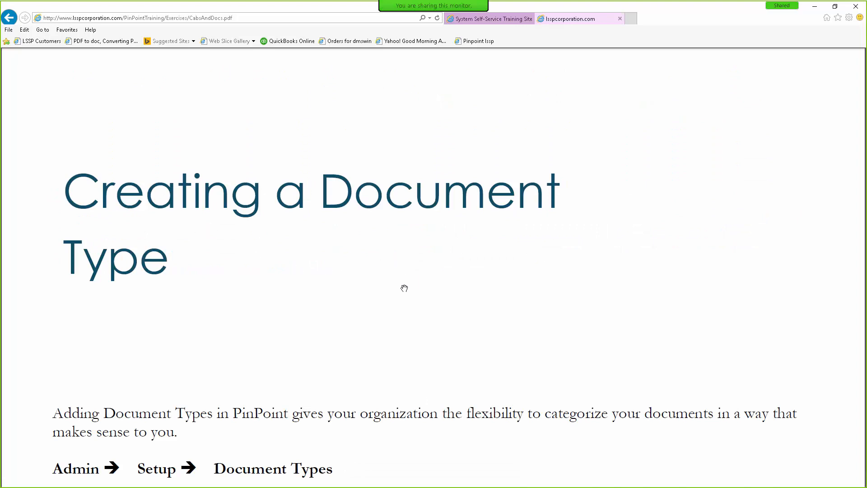
key(Page_Down)
key(Page_Down)
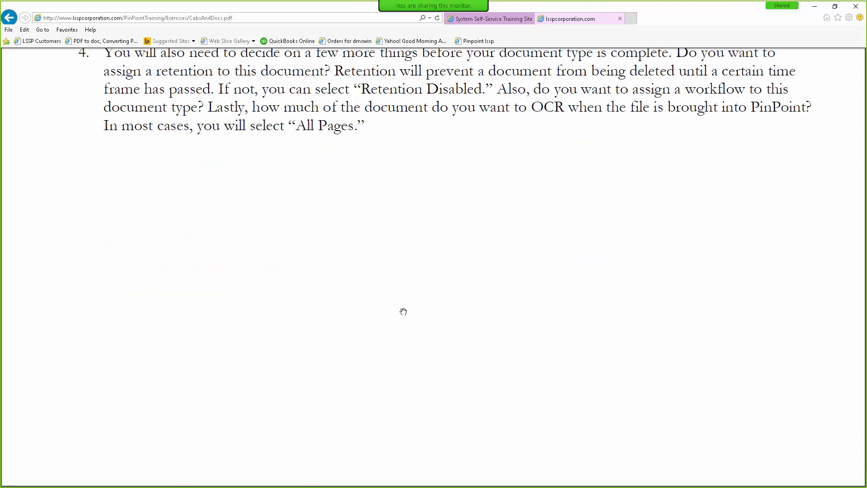
key(Page_Up)
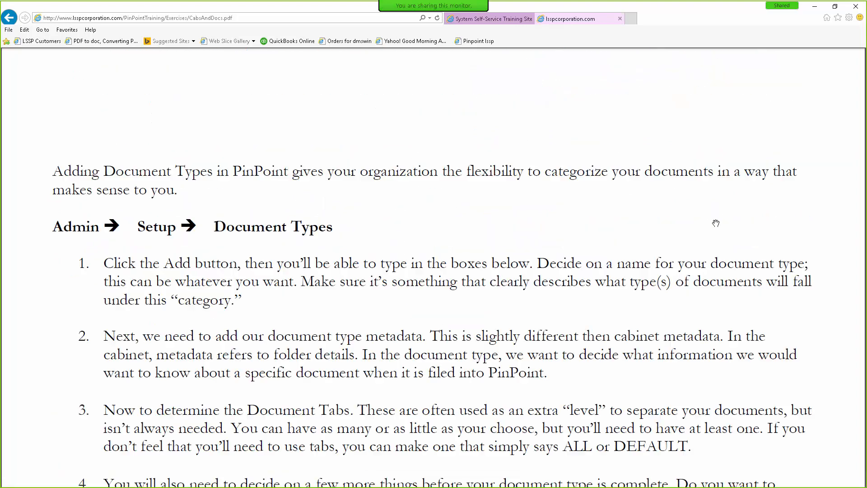
click(618, 20)
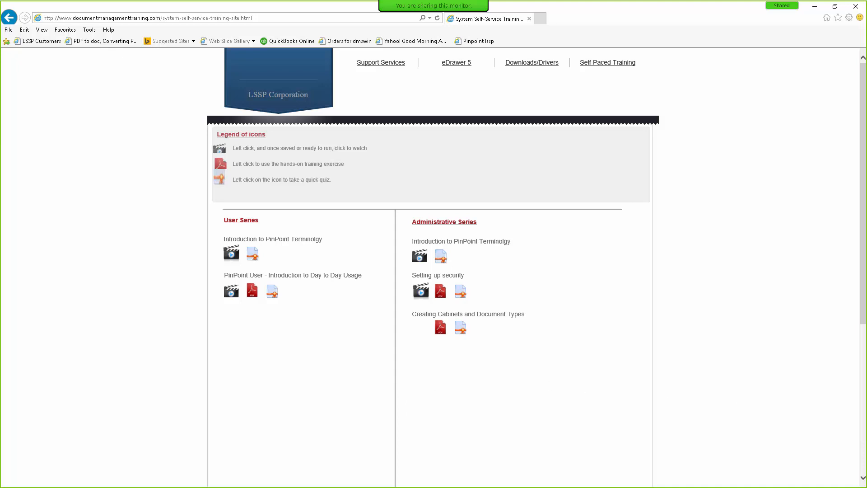
Step: Toggle the meeting chat from the screen-sharing controls
mouse_move(448, 6)
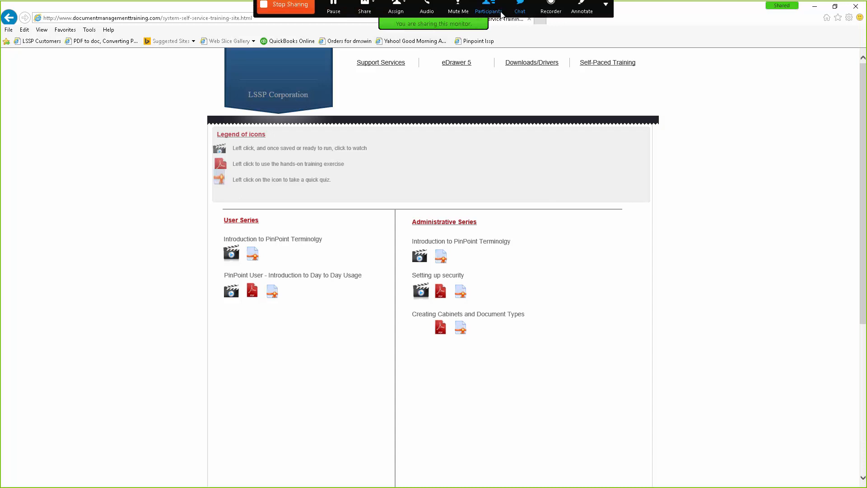
click(520, 14)
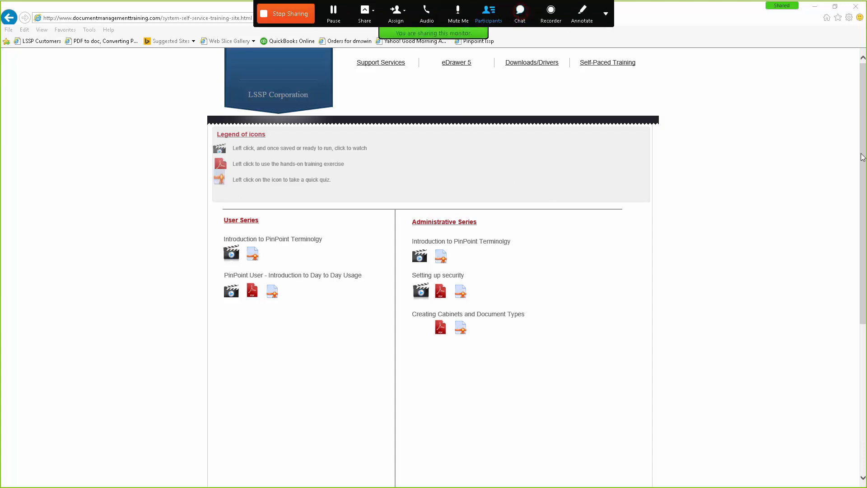